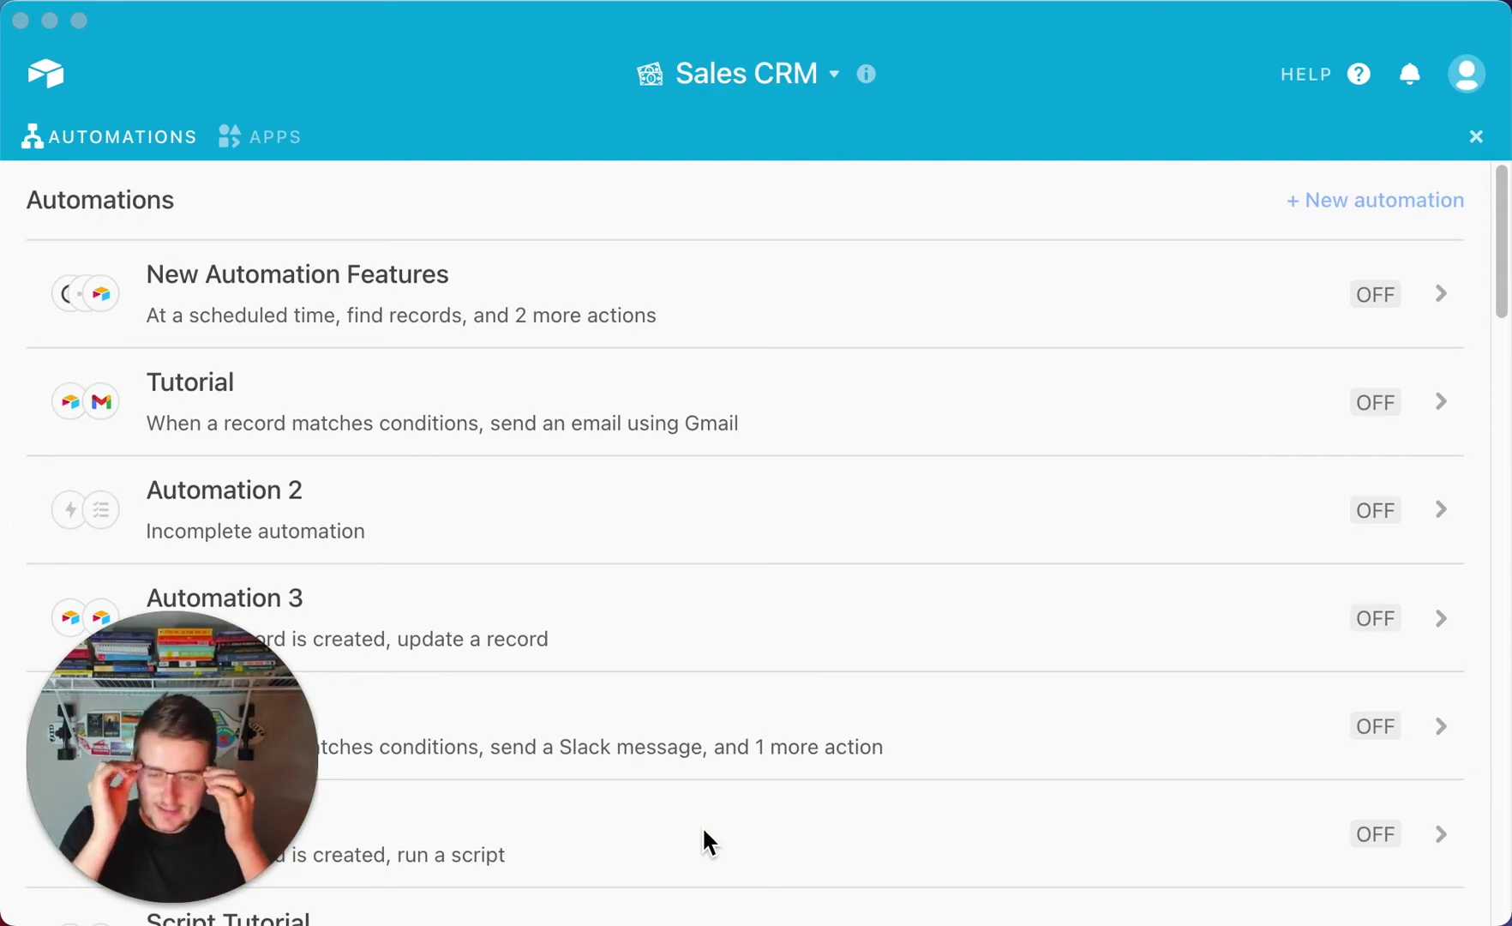
- Scroll through the Sales CRM automations list: Tutorial, Automation 2, Automation 3 and AT to Slack
scroll(728, 423, "down", 15)
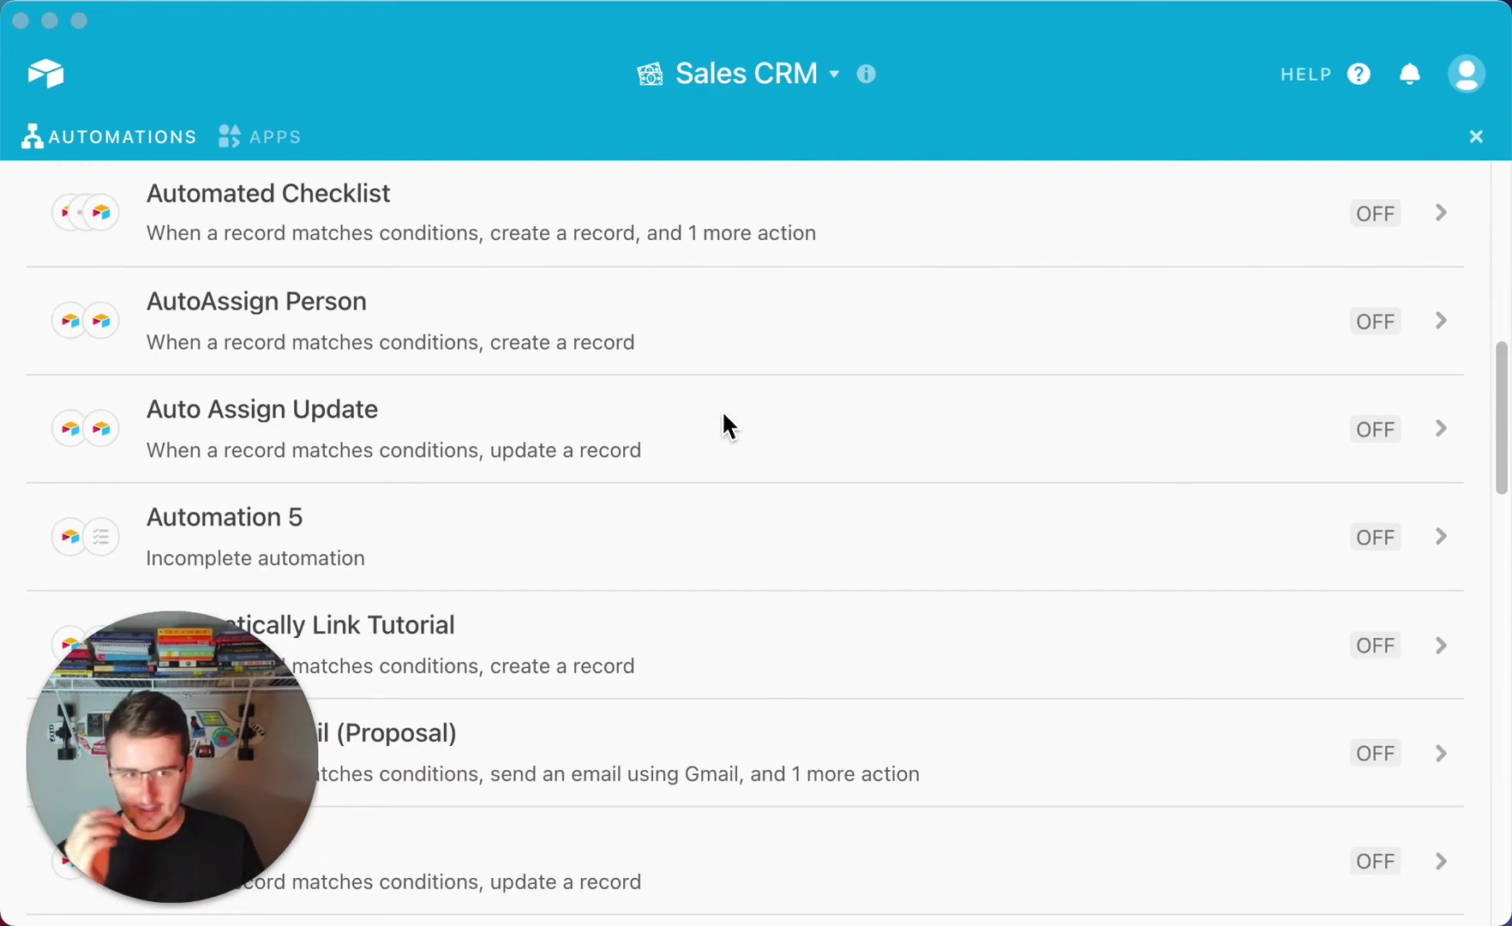
scroll(722, 409, "down", 3)
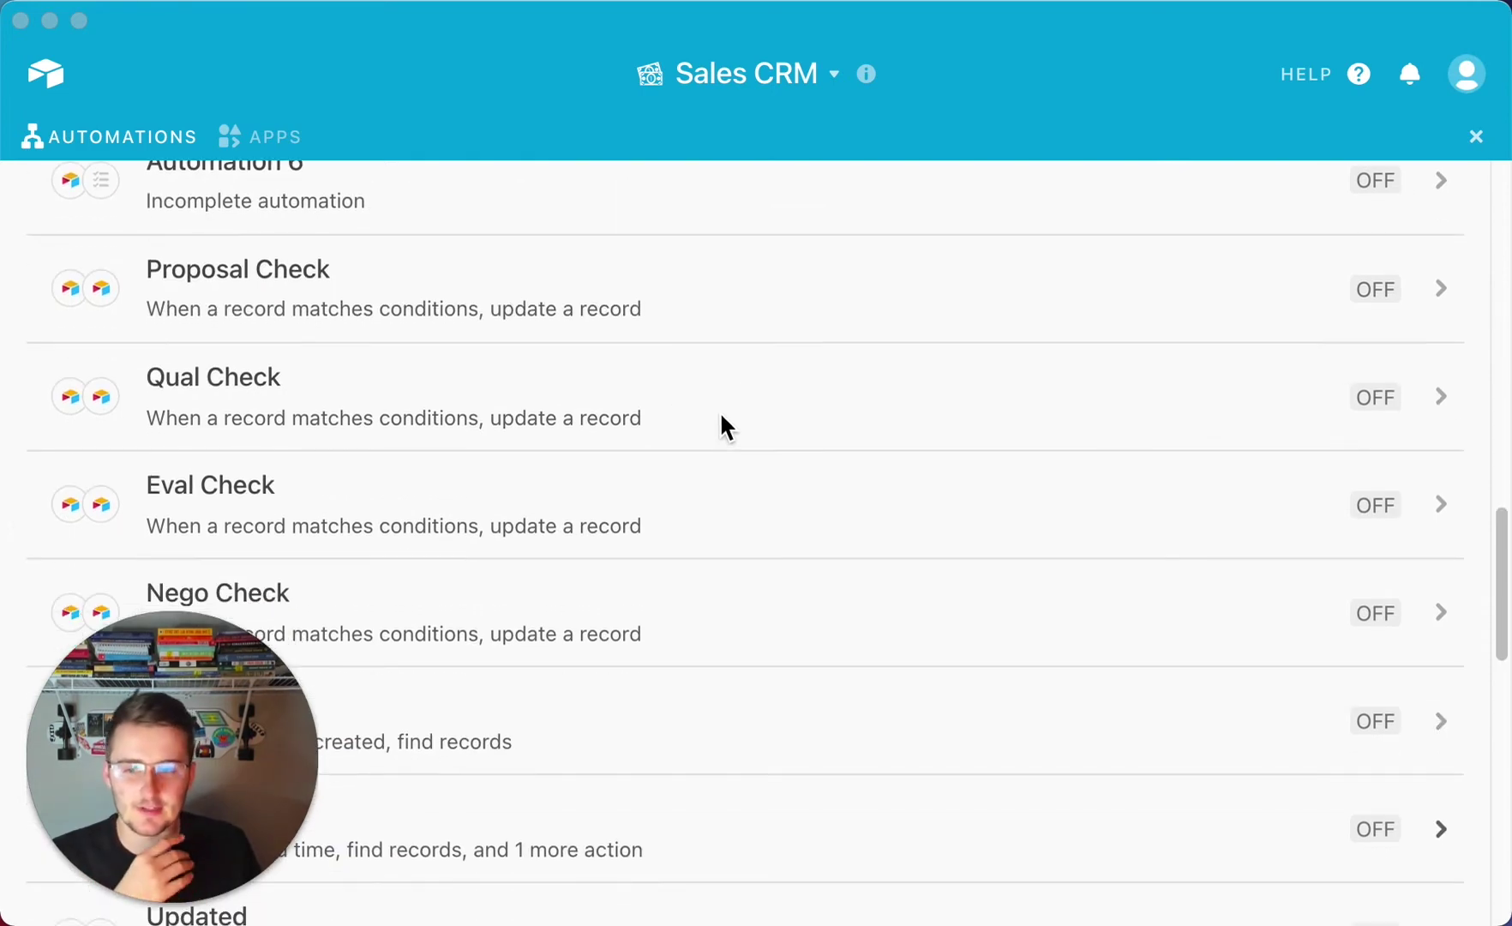
scroll(719, 411, "down", 3)
scroll(720, 417, "down", 5)
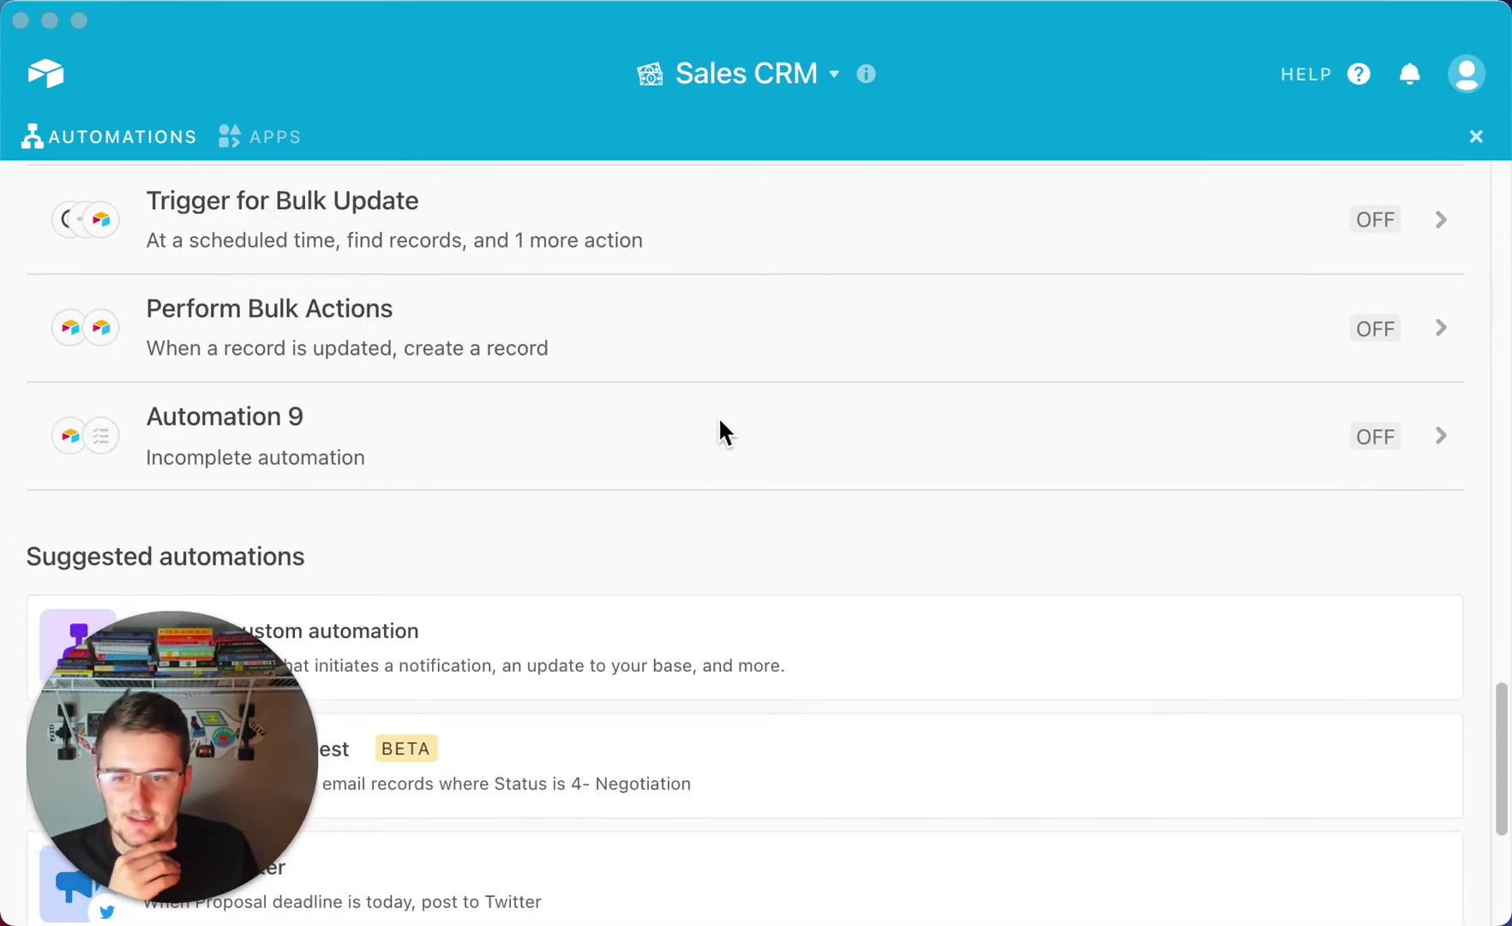
scroll(383, 429, "up", 3)
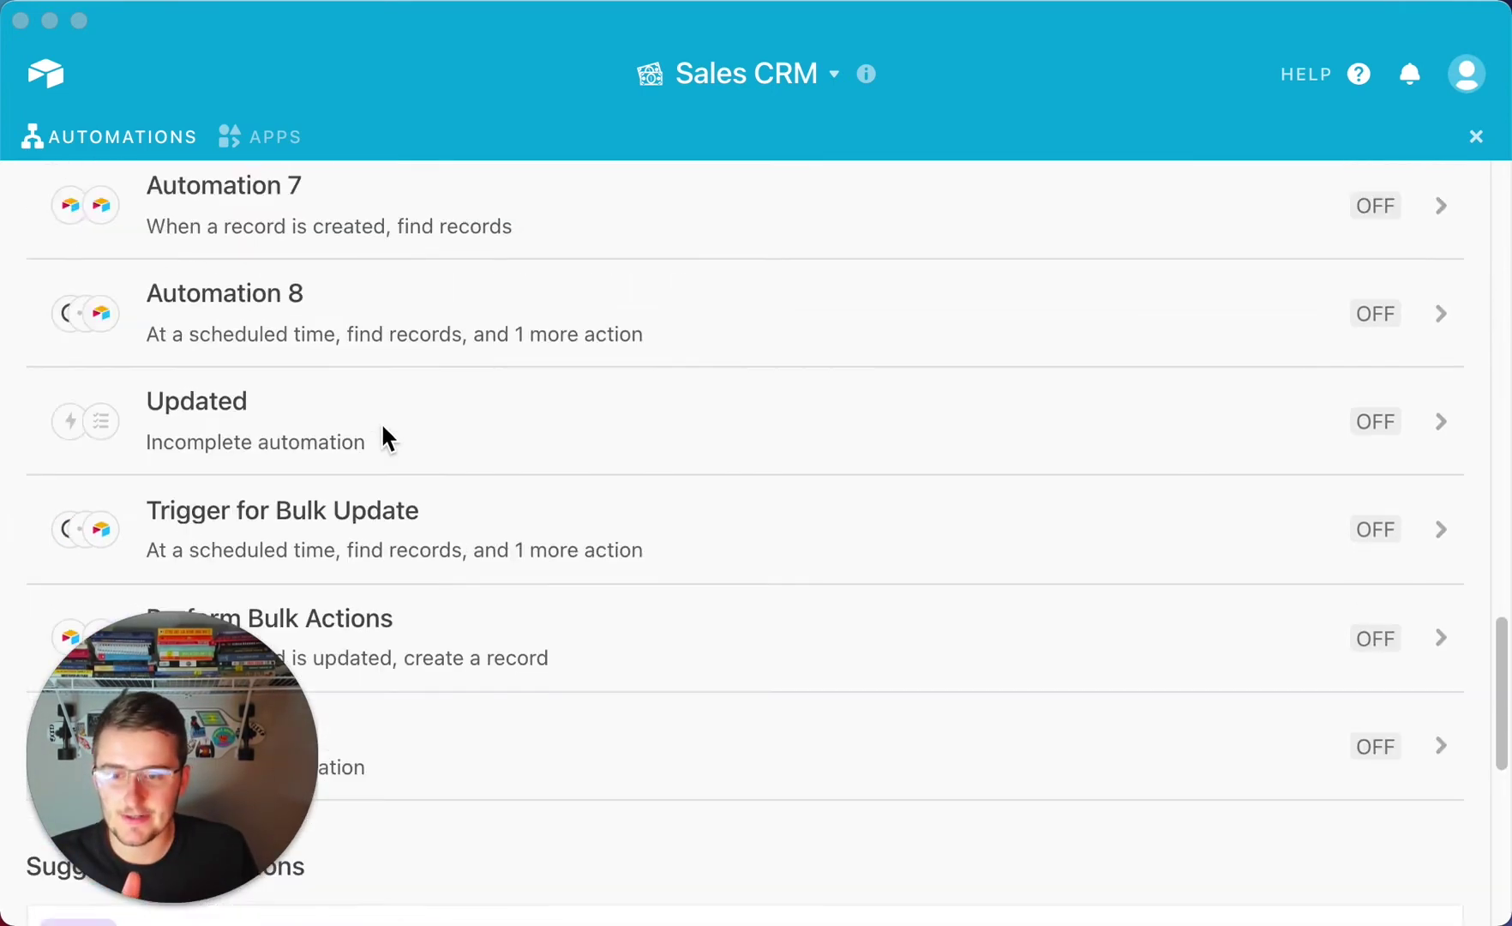
scroll(383, 429, "down", 2)
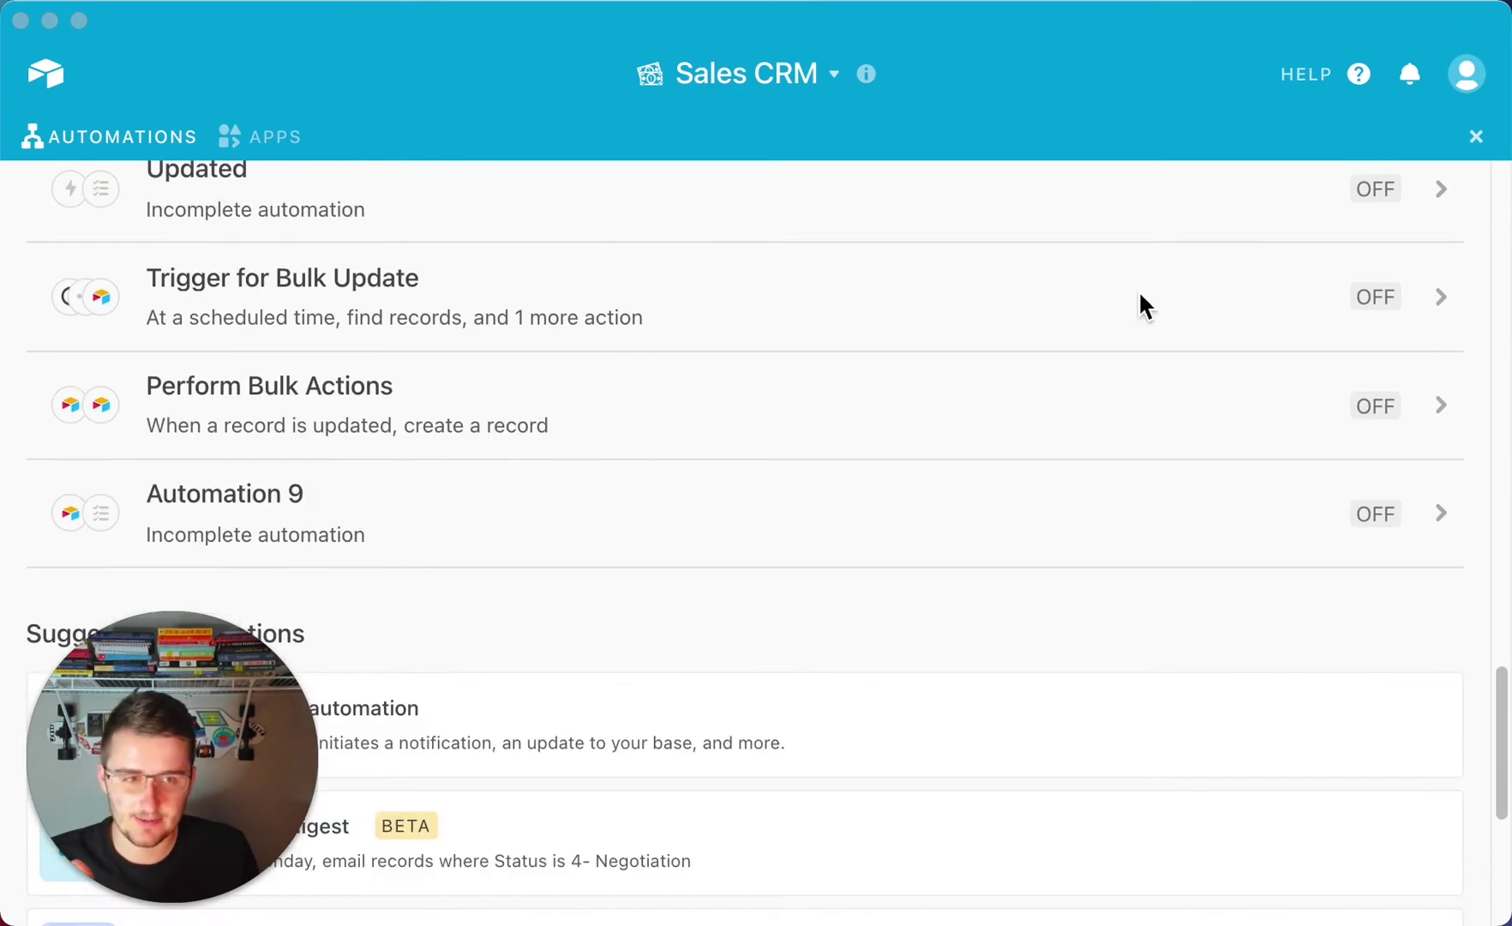
scroll(1140, 296, "up", 10)
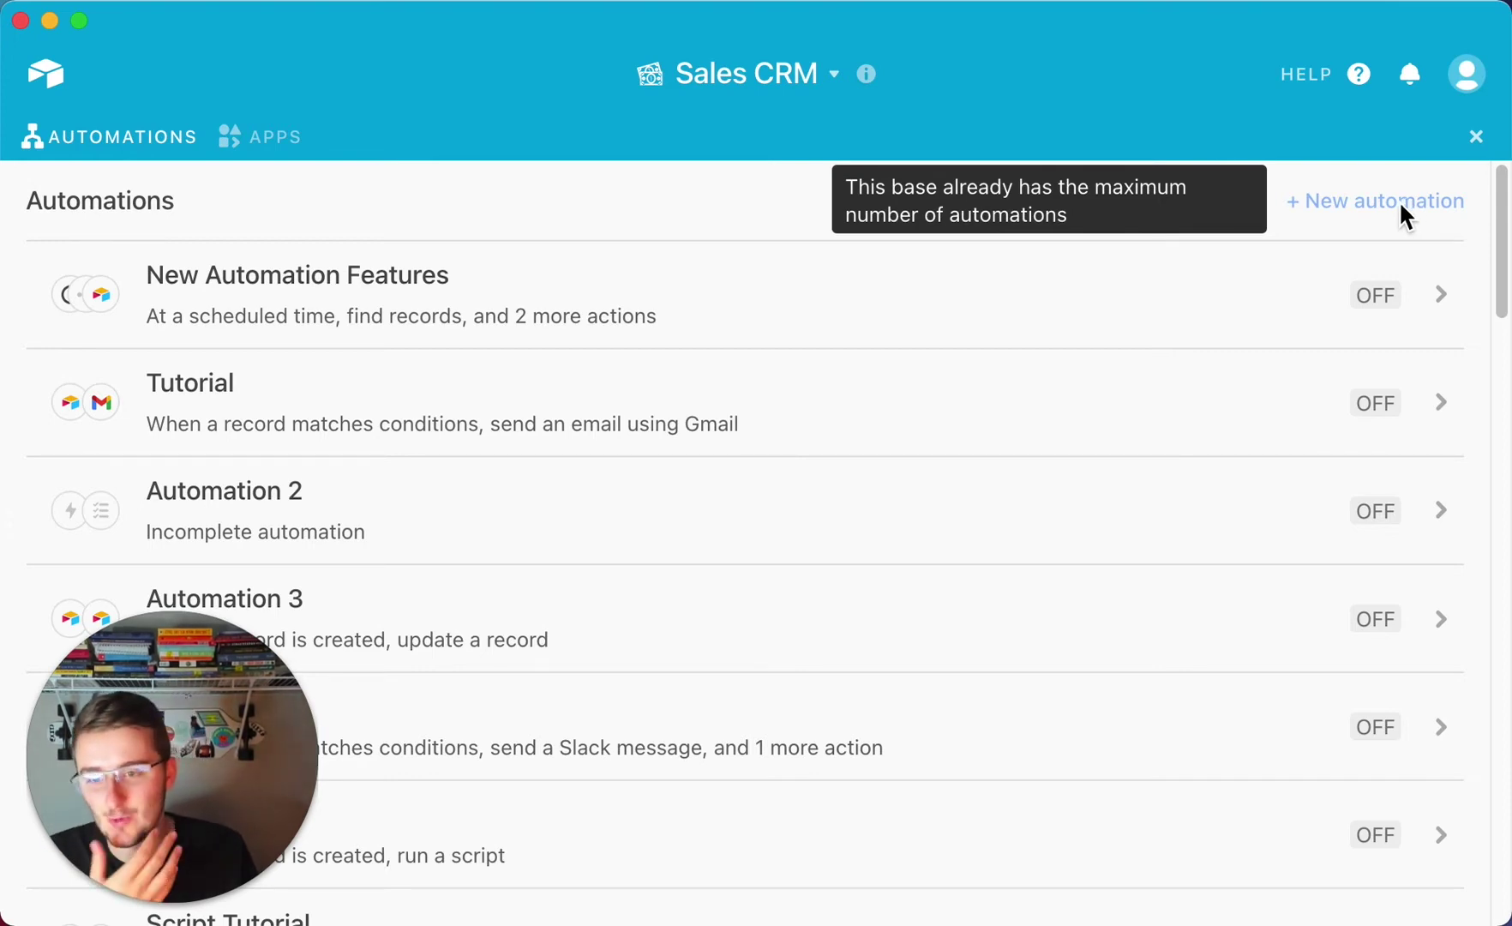
scroll(847, 288, "down", 5)
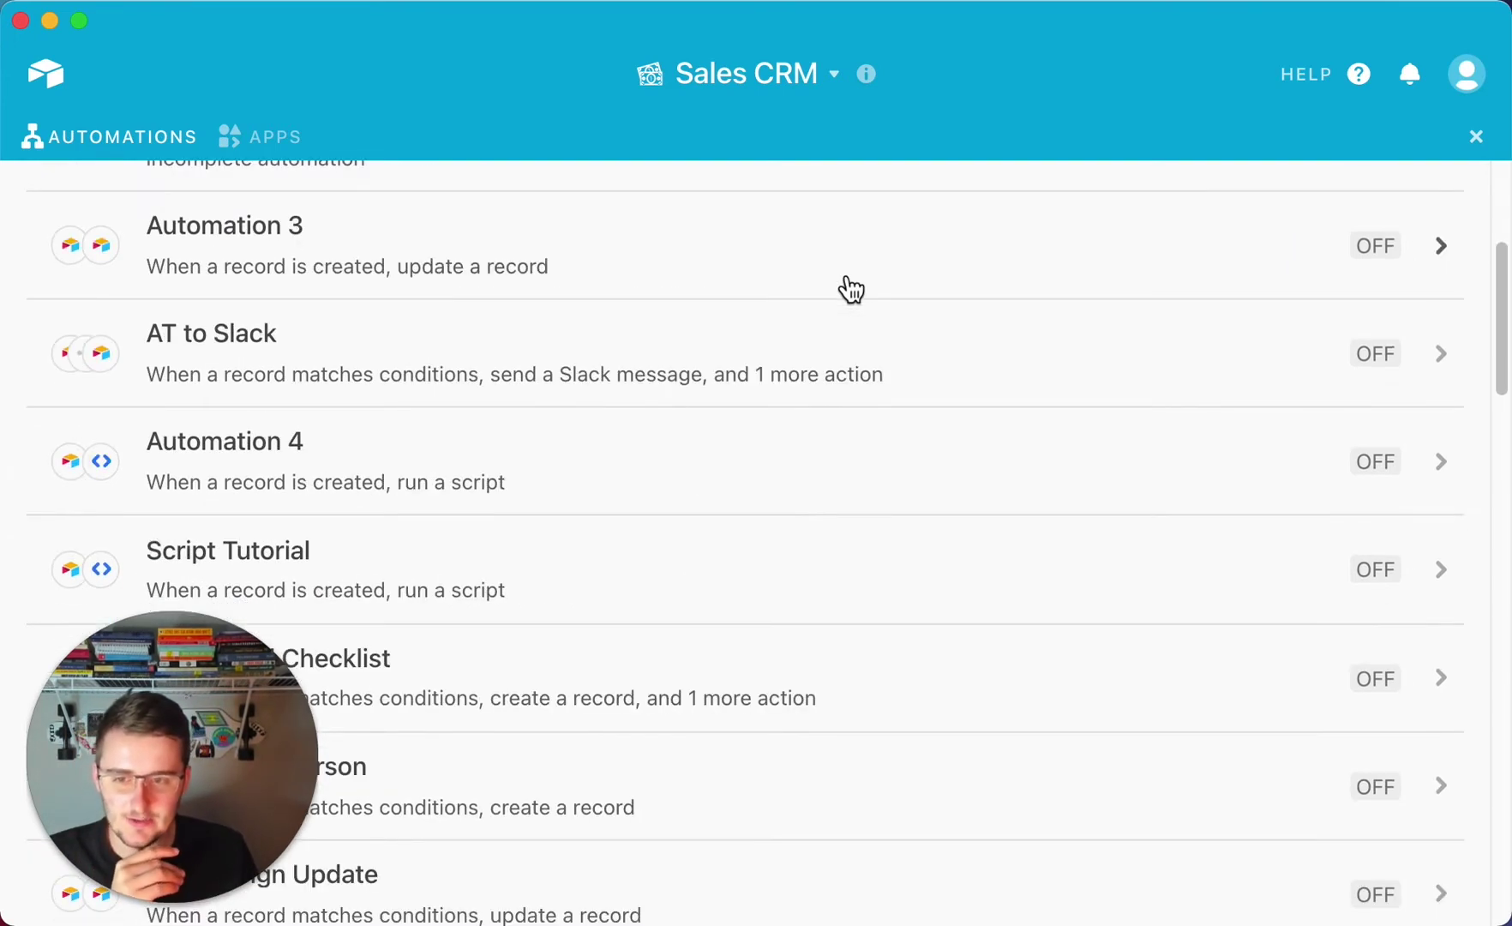
scroll(851, 290, "down", 9)
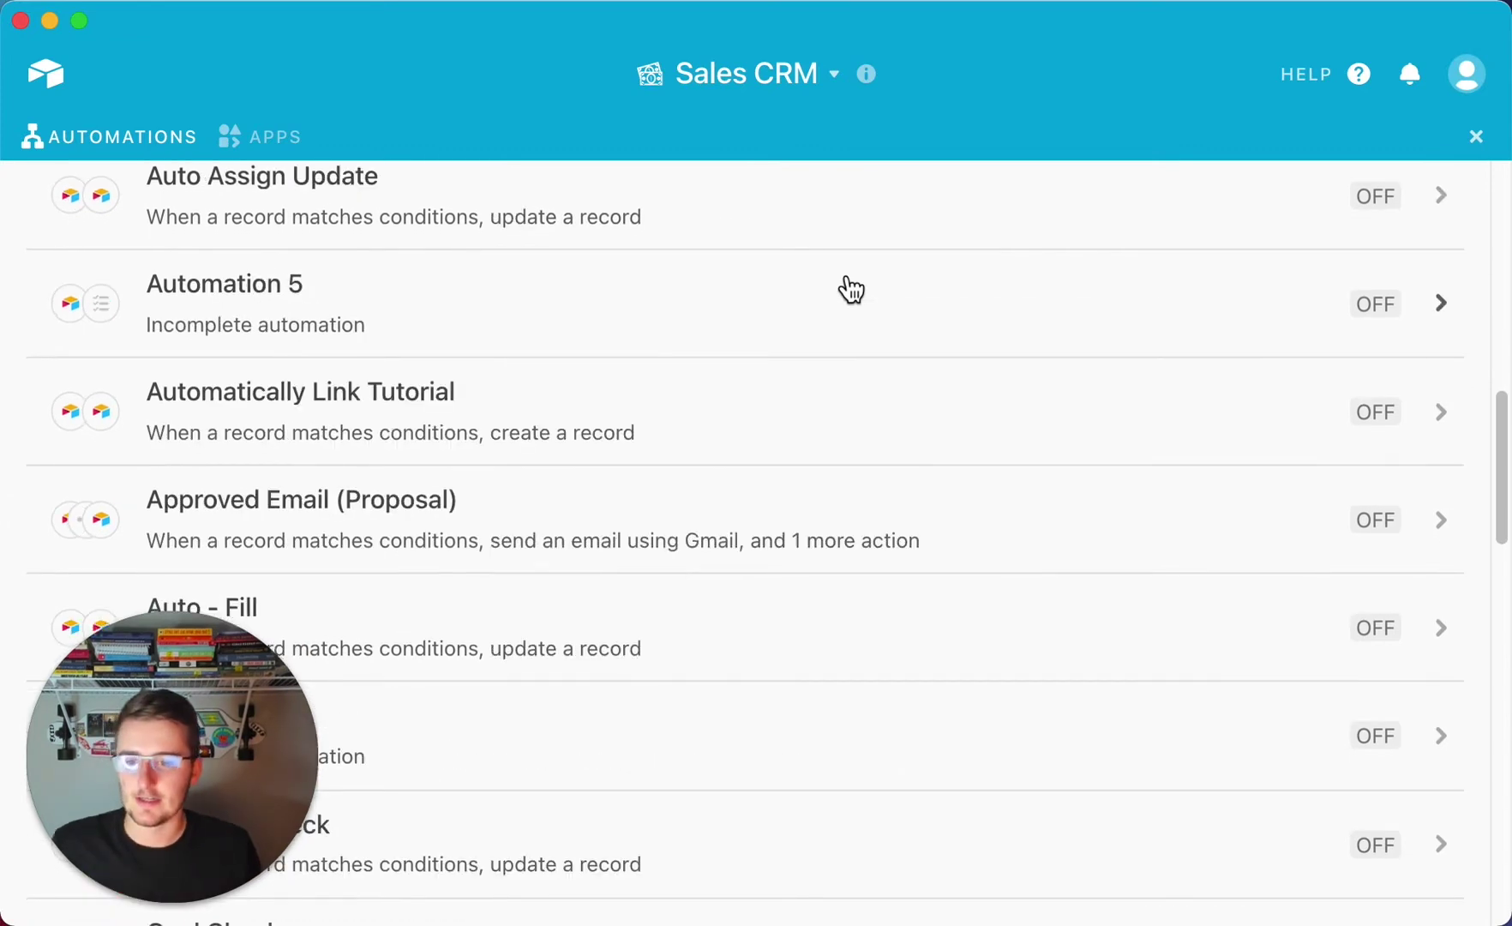
scroll(851, 289, "up", 10)
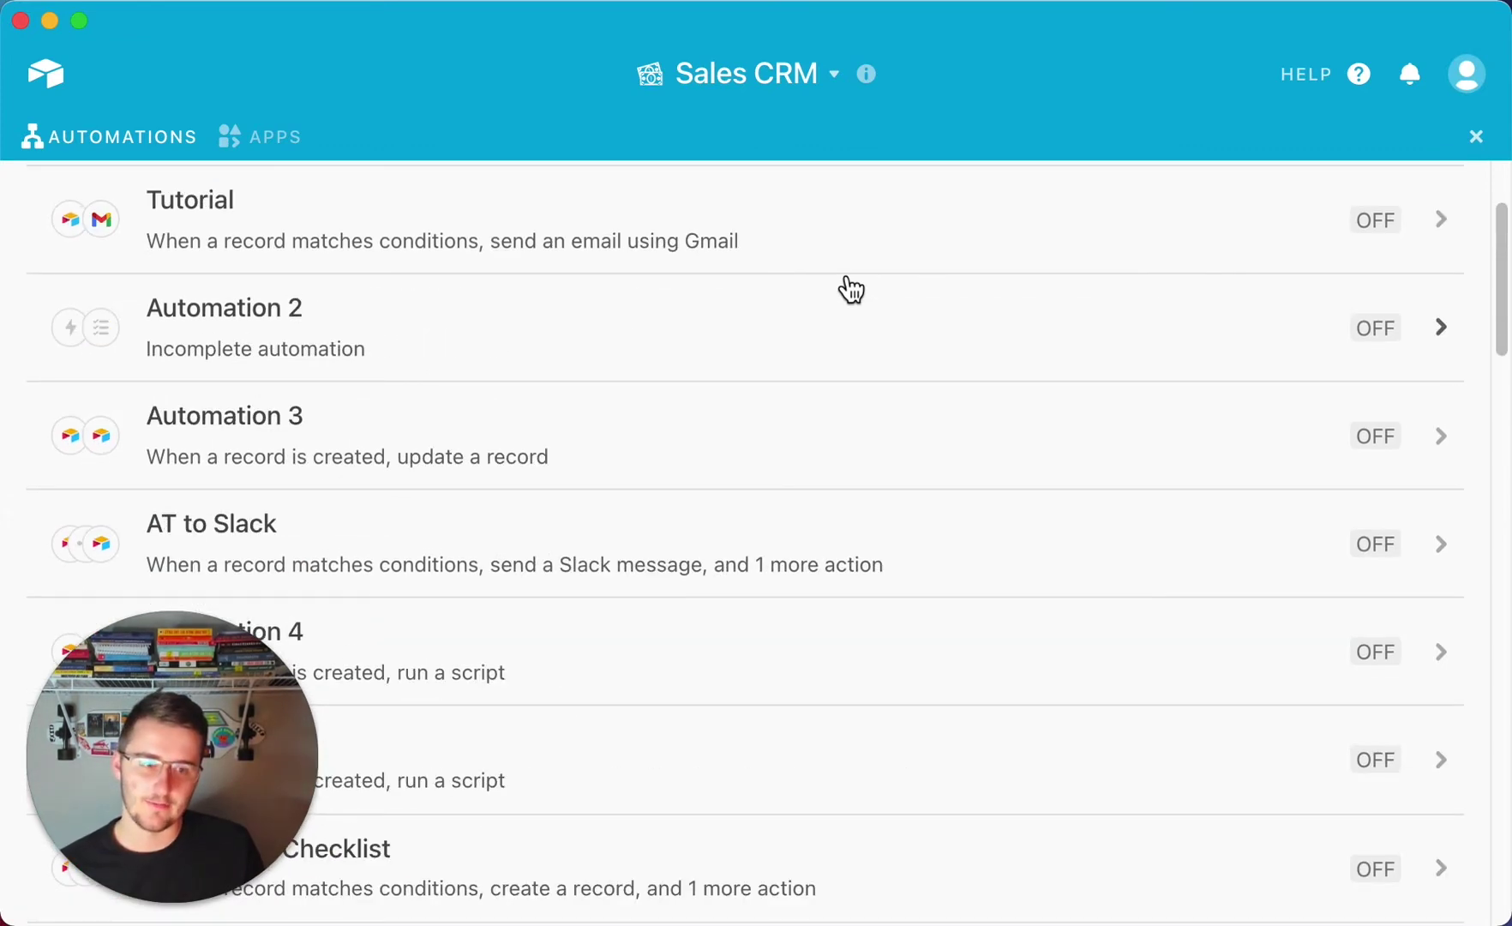
scroll(852, 289, "up", 2)
scroll(851, 290, "down", 1)
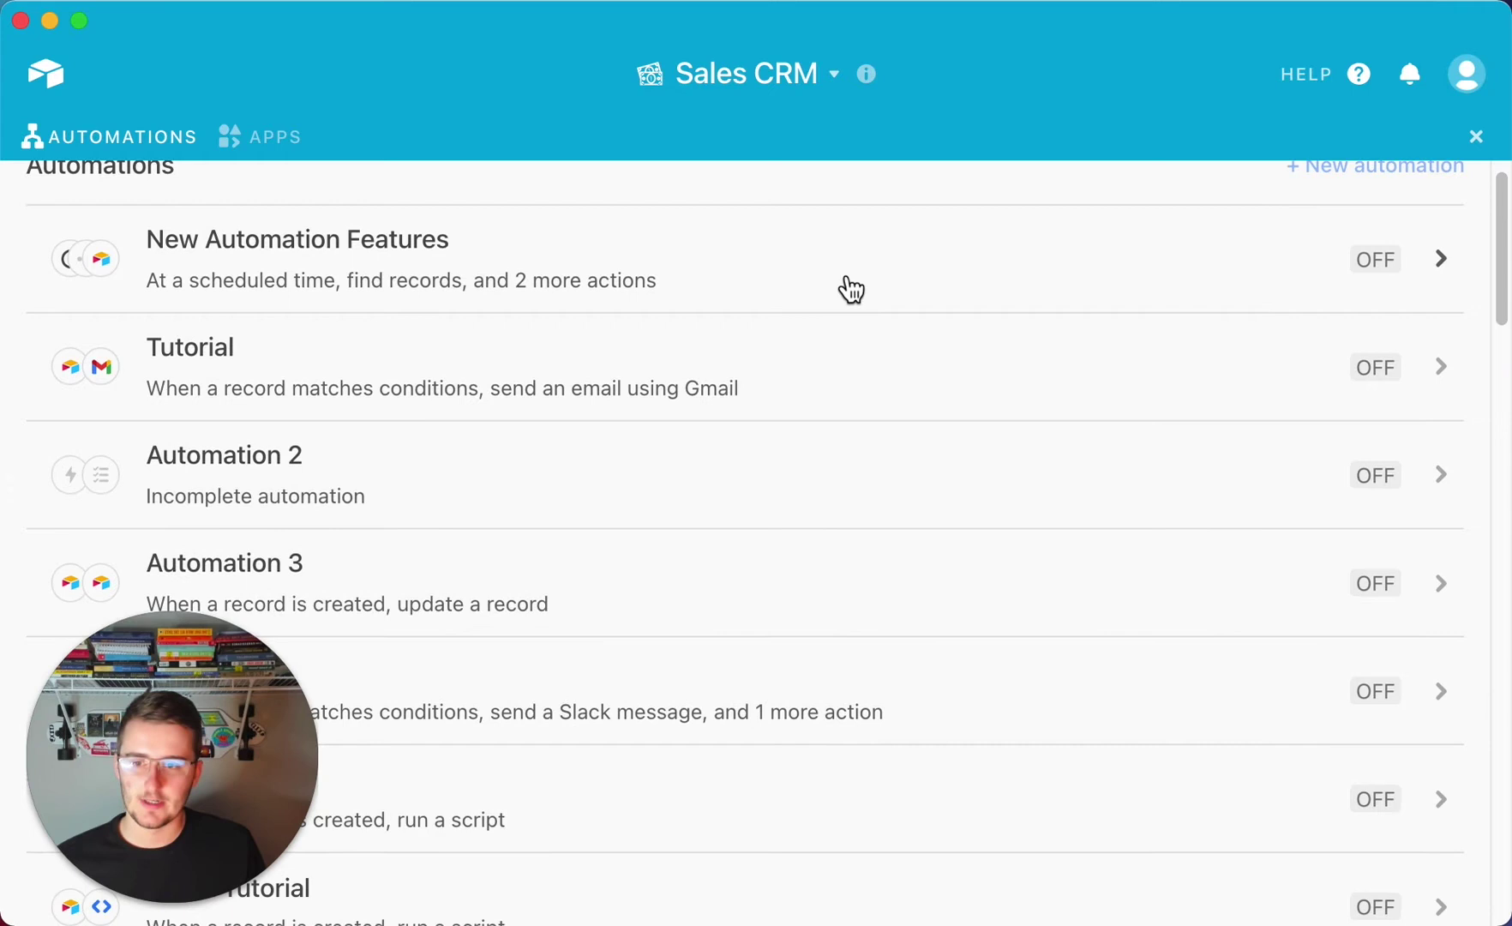
scroll(851, 289, "down", 1)
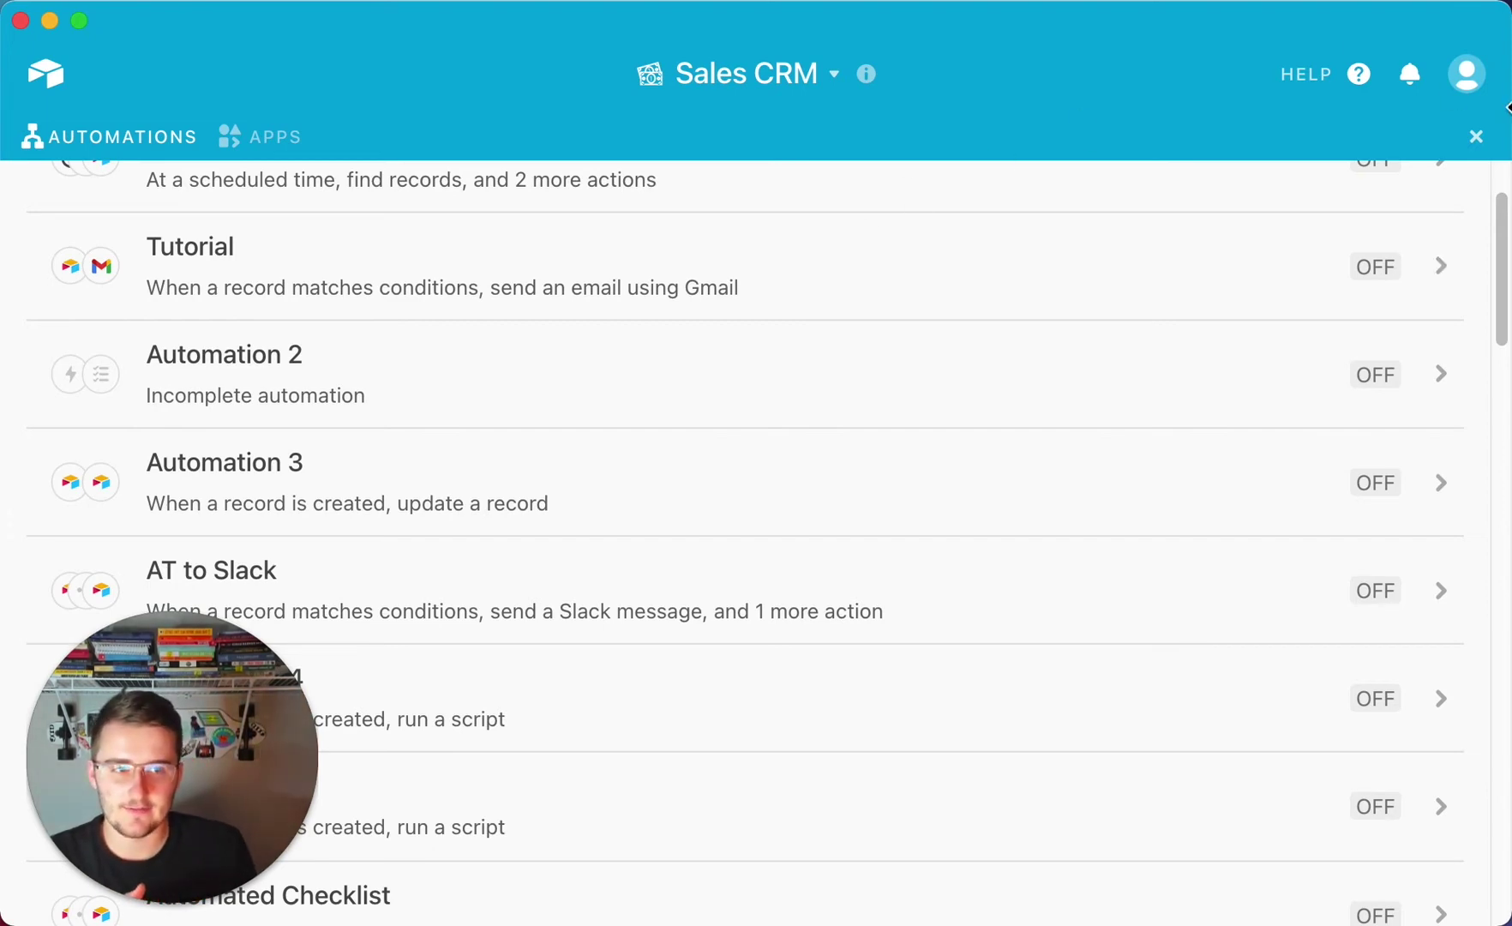
- Close the automations panel, switch to the Interactions table, and inspect Acetube inquiry's Discovery Type
left_click(1487, 141)
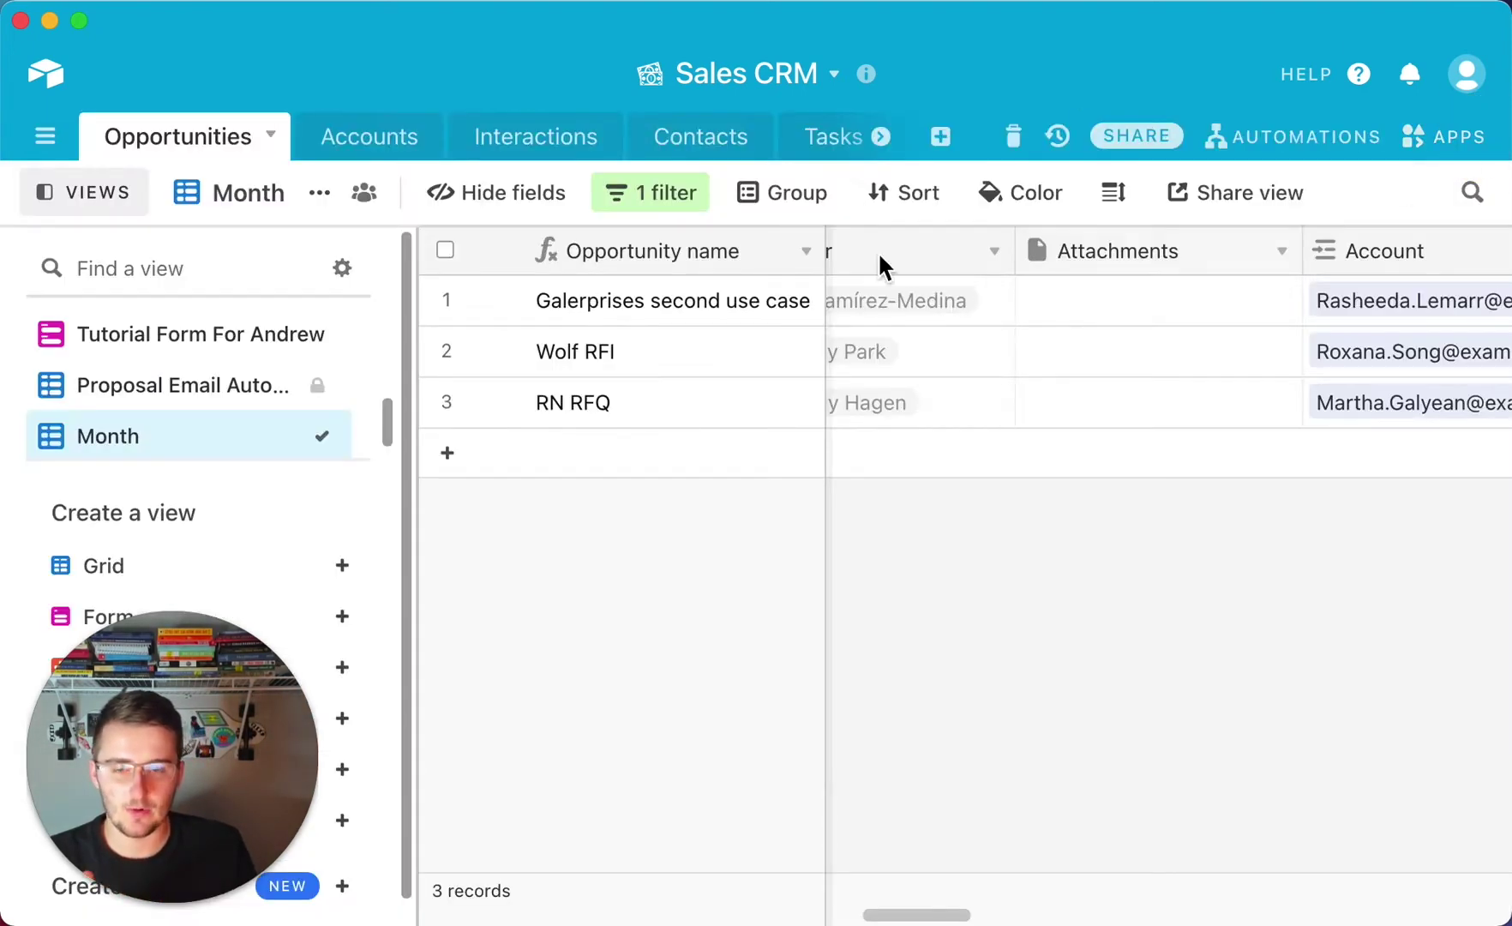
left_click(84, 199)
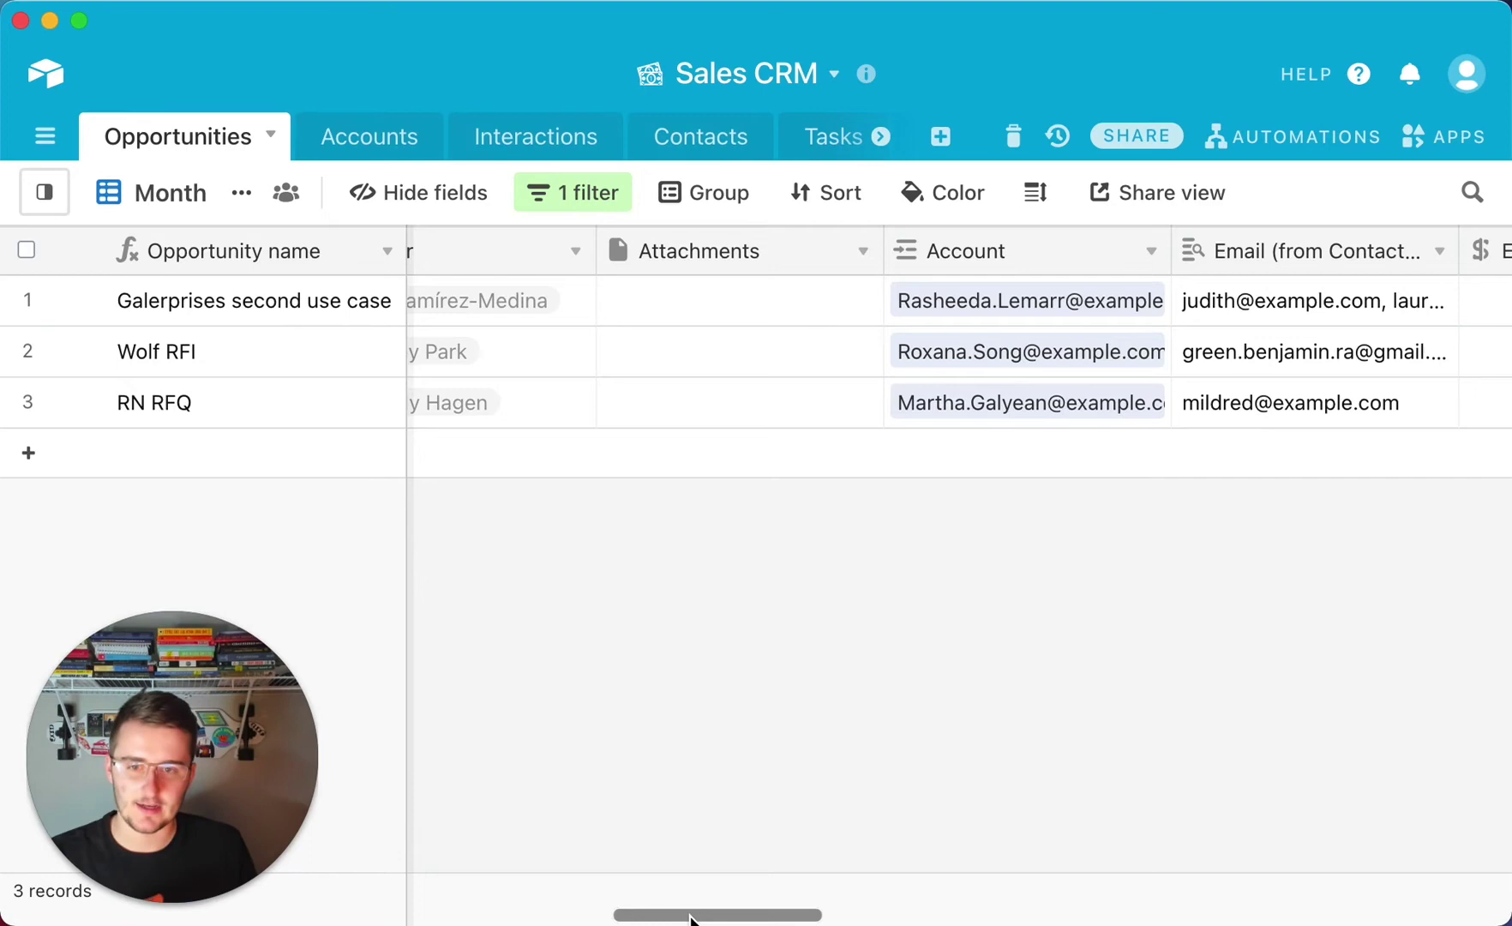
left_click_drag(691, 917, 412, 910)
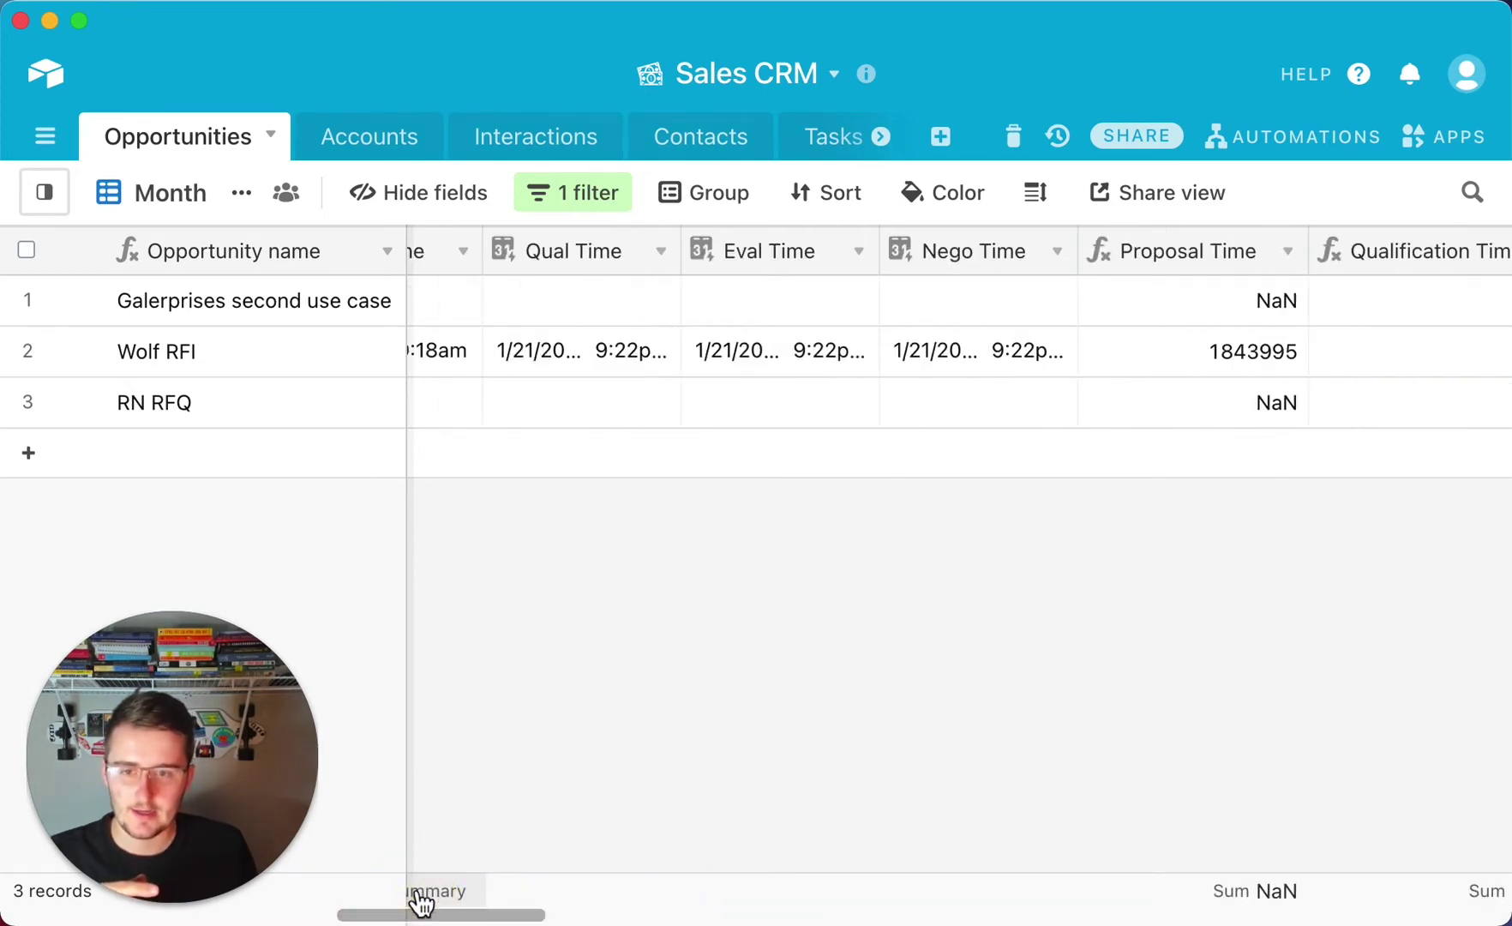
left_click(529, 135)
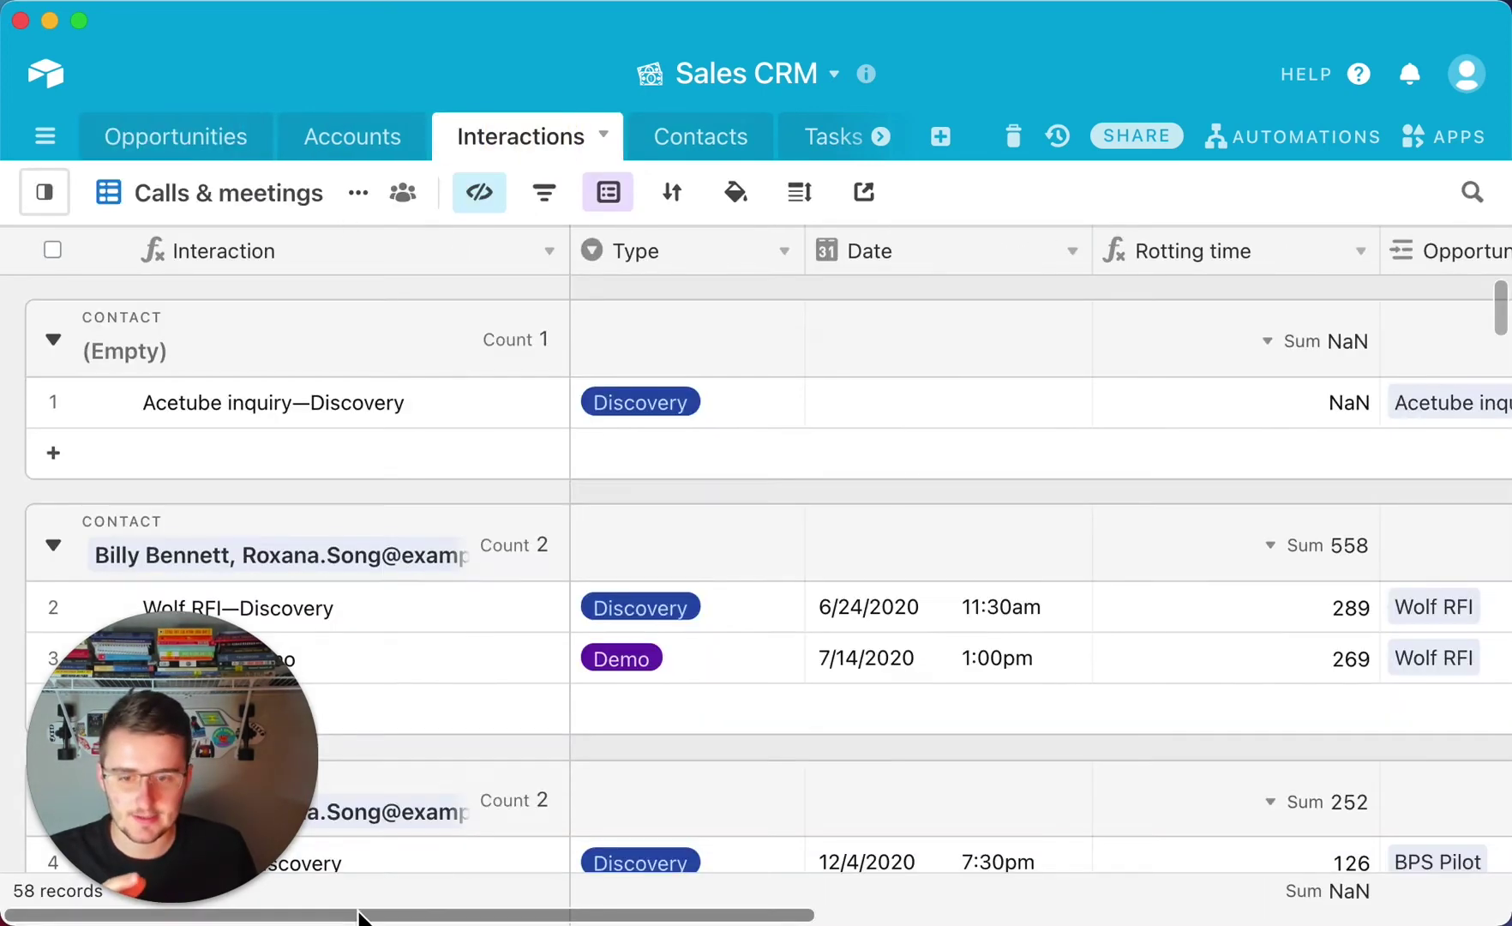
left_click(775, 411)
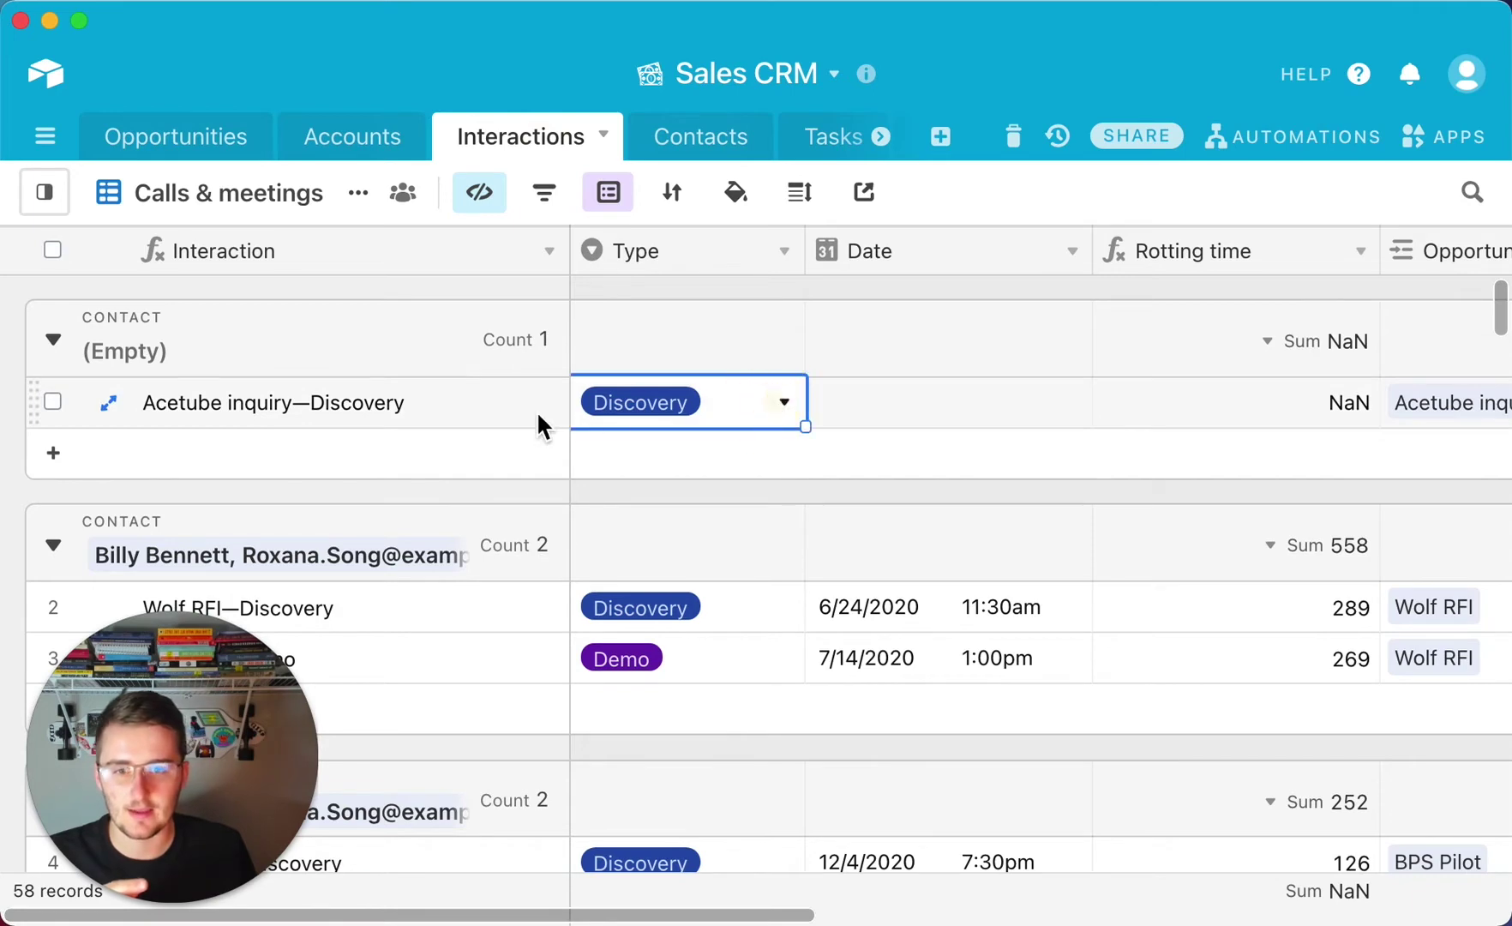
- Give Automation 2 a 'When record matches conditions' trigger on the Interactions table
left_click(1305, 135)
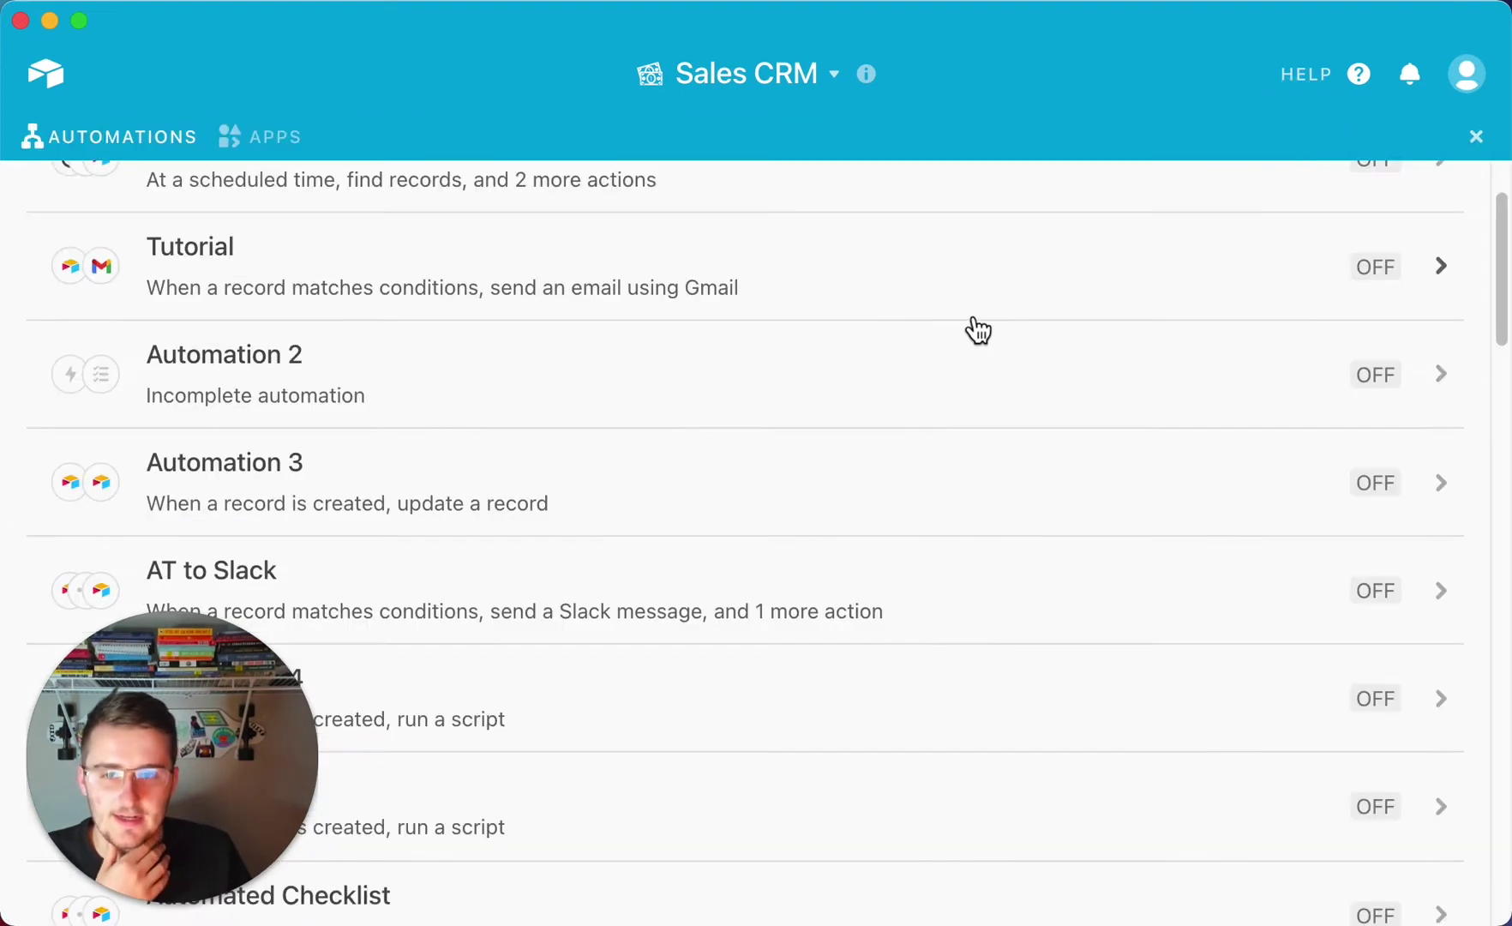
scroll(969, 339, "down", 4)
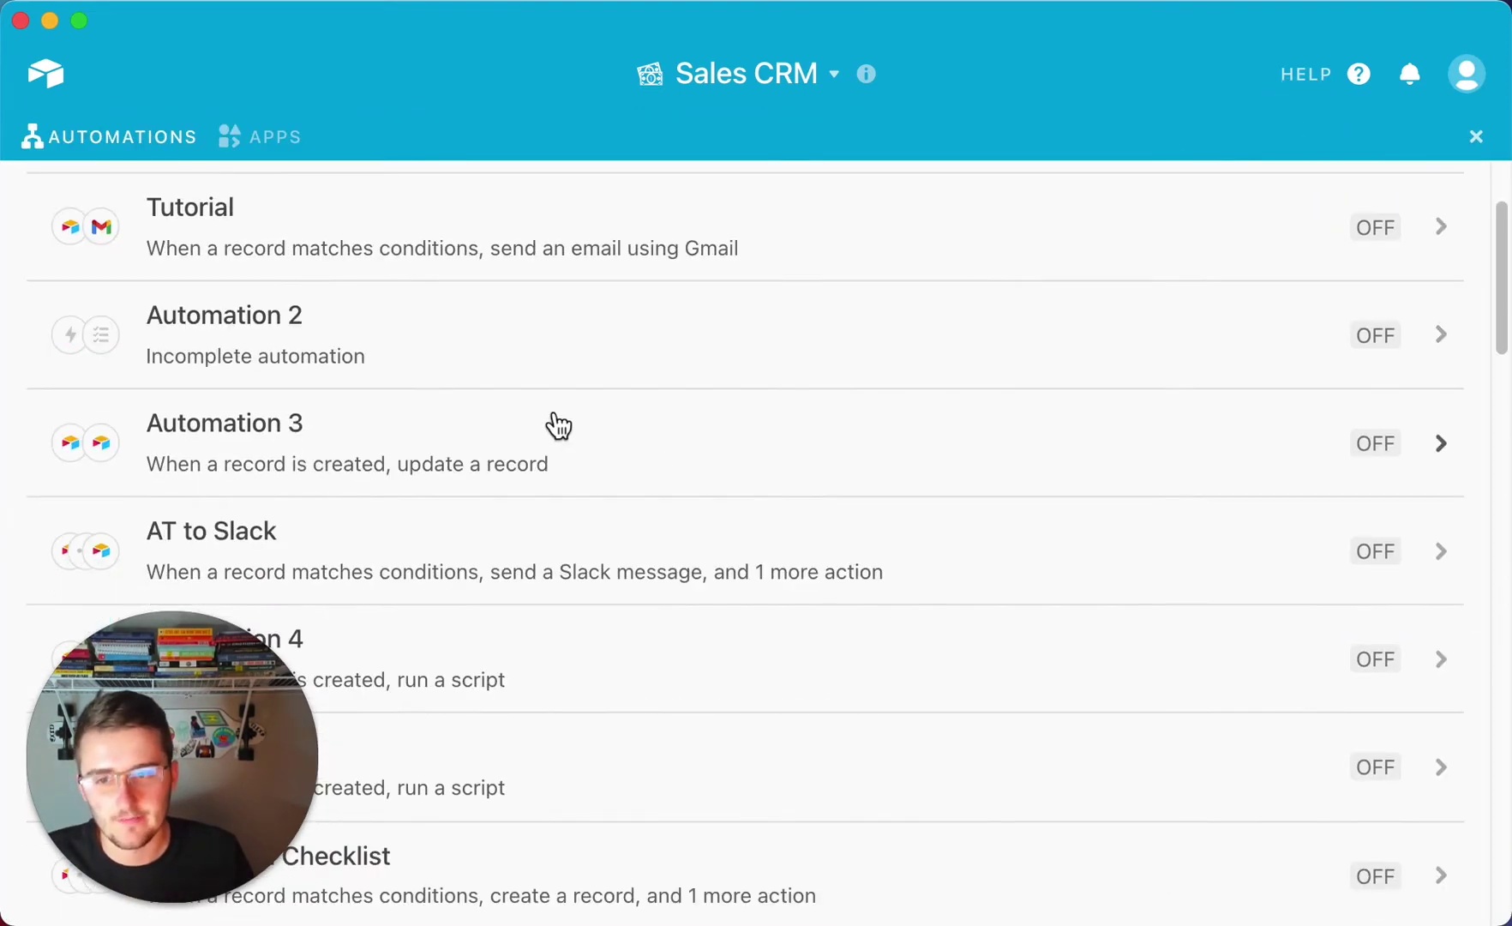
left_click(500, 322)
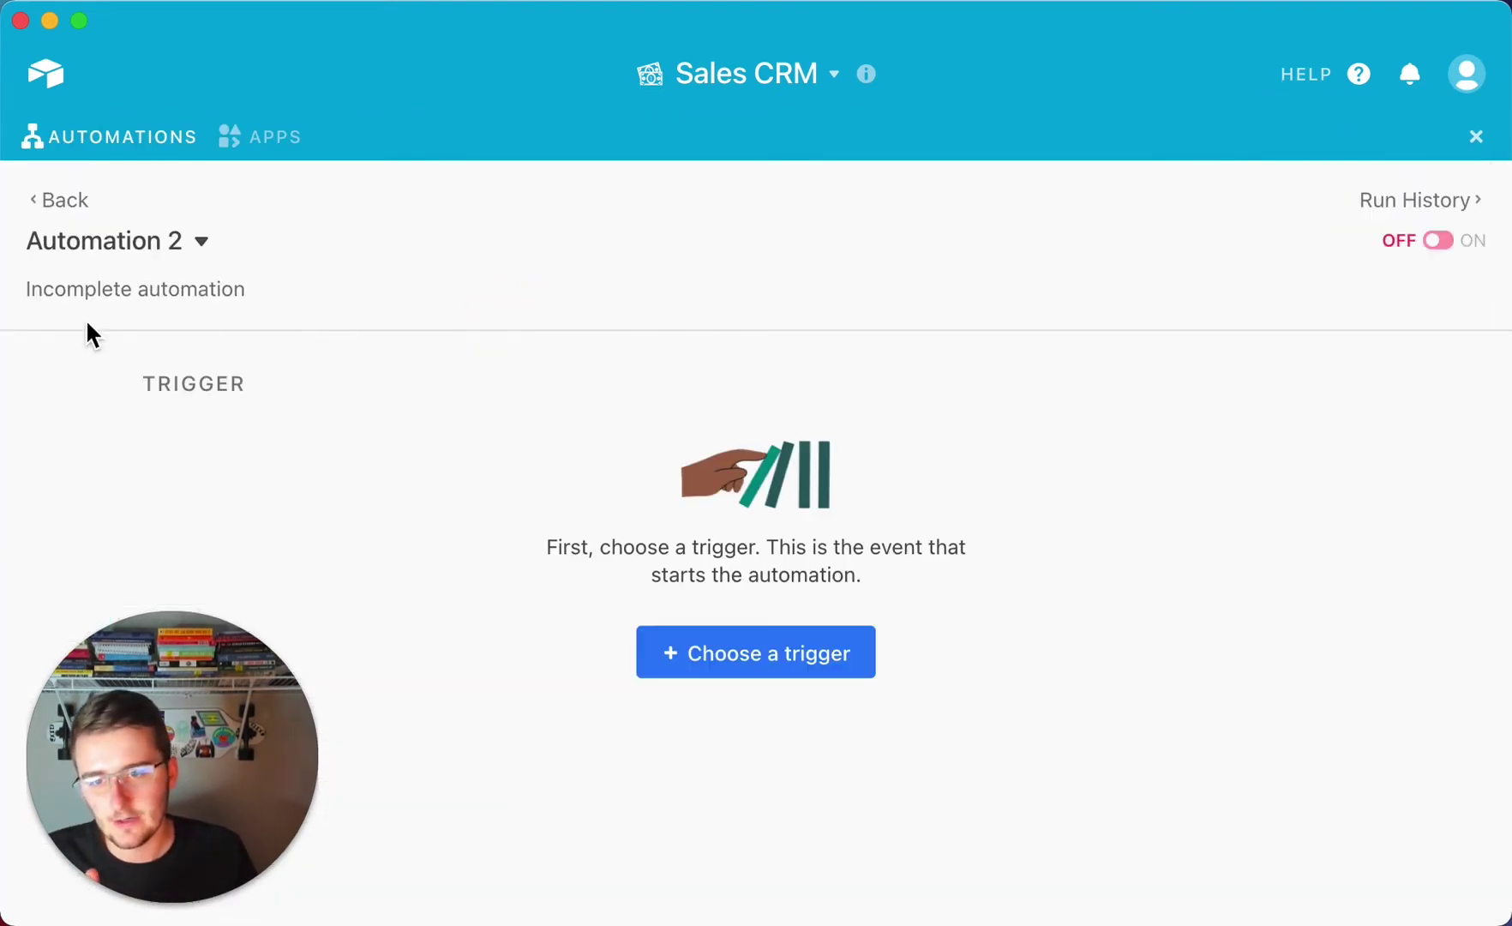
left_click(796, 661)
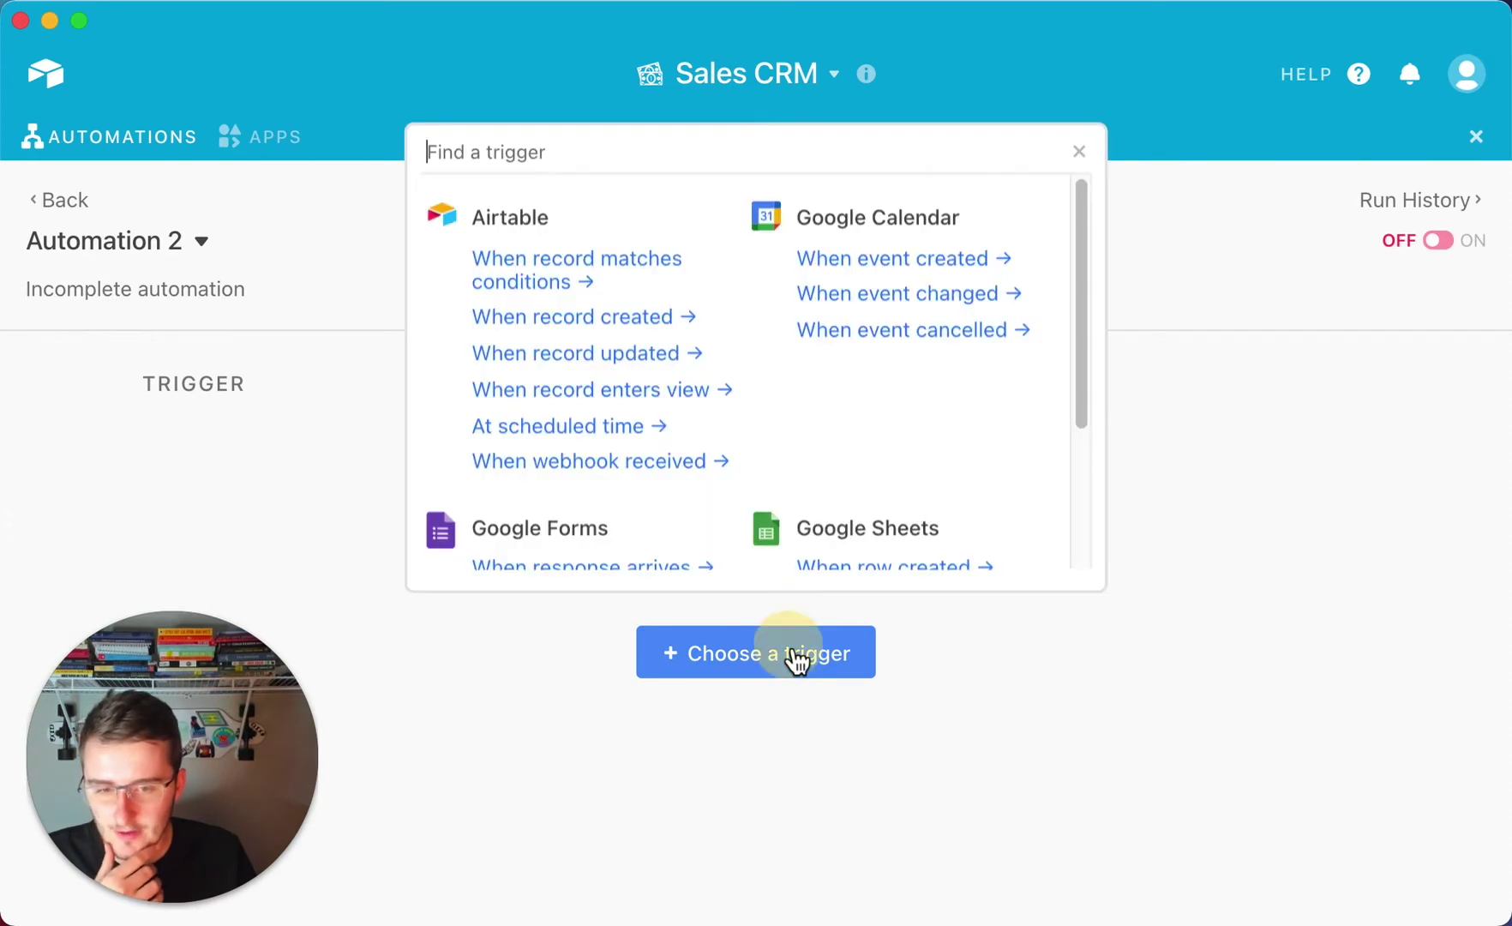
left_click(576, 272)
left_click(526, 570)
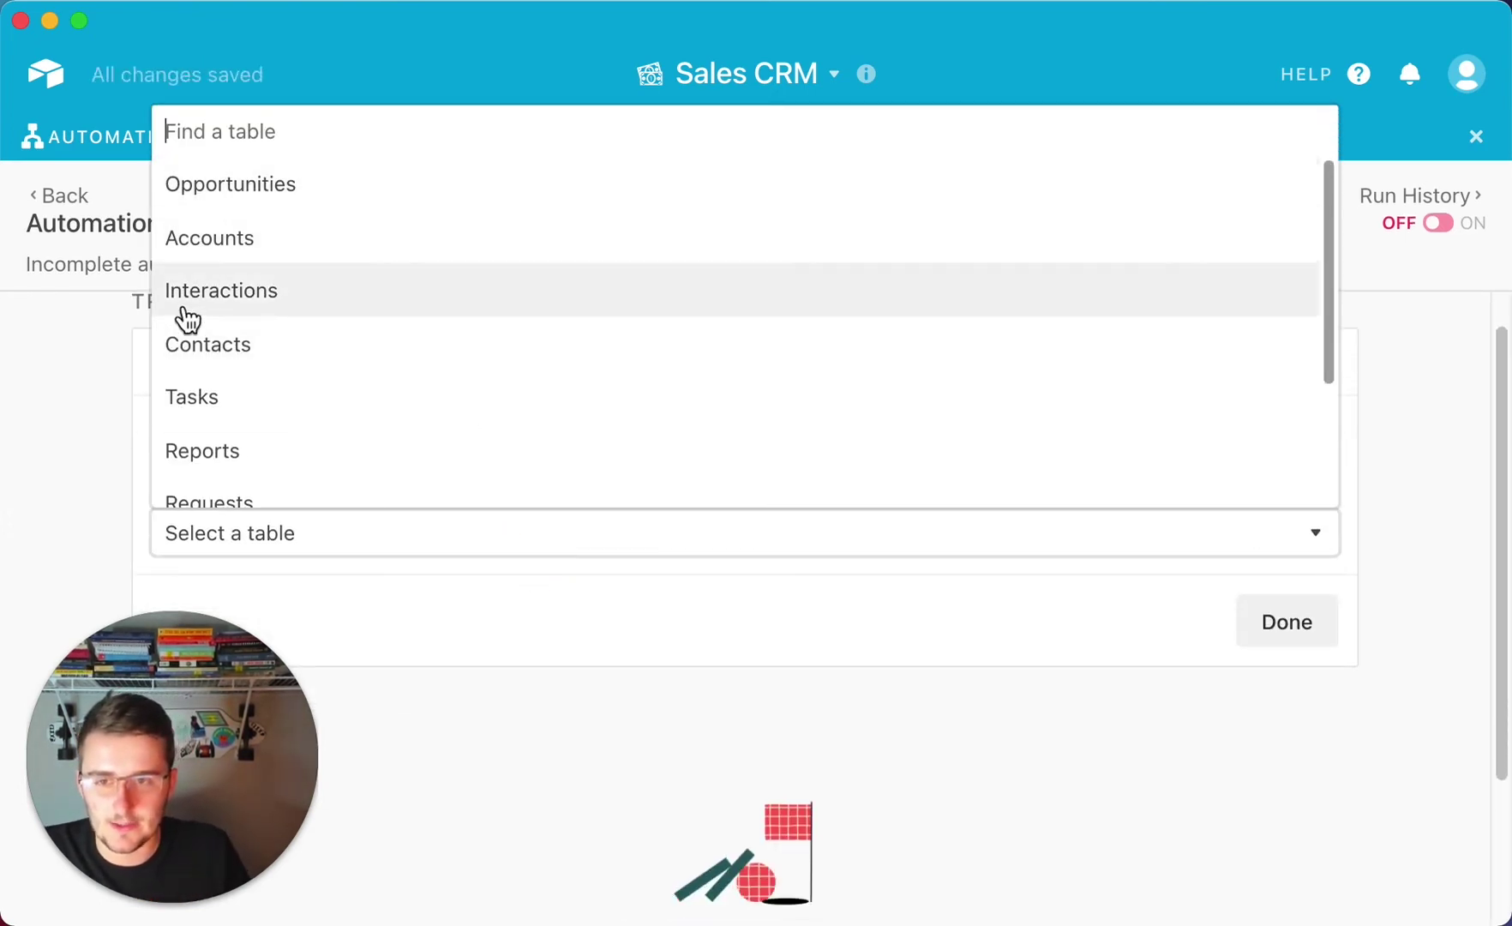
left_click(251, 299)
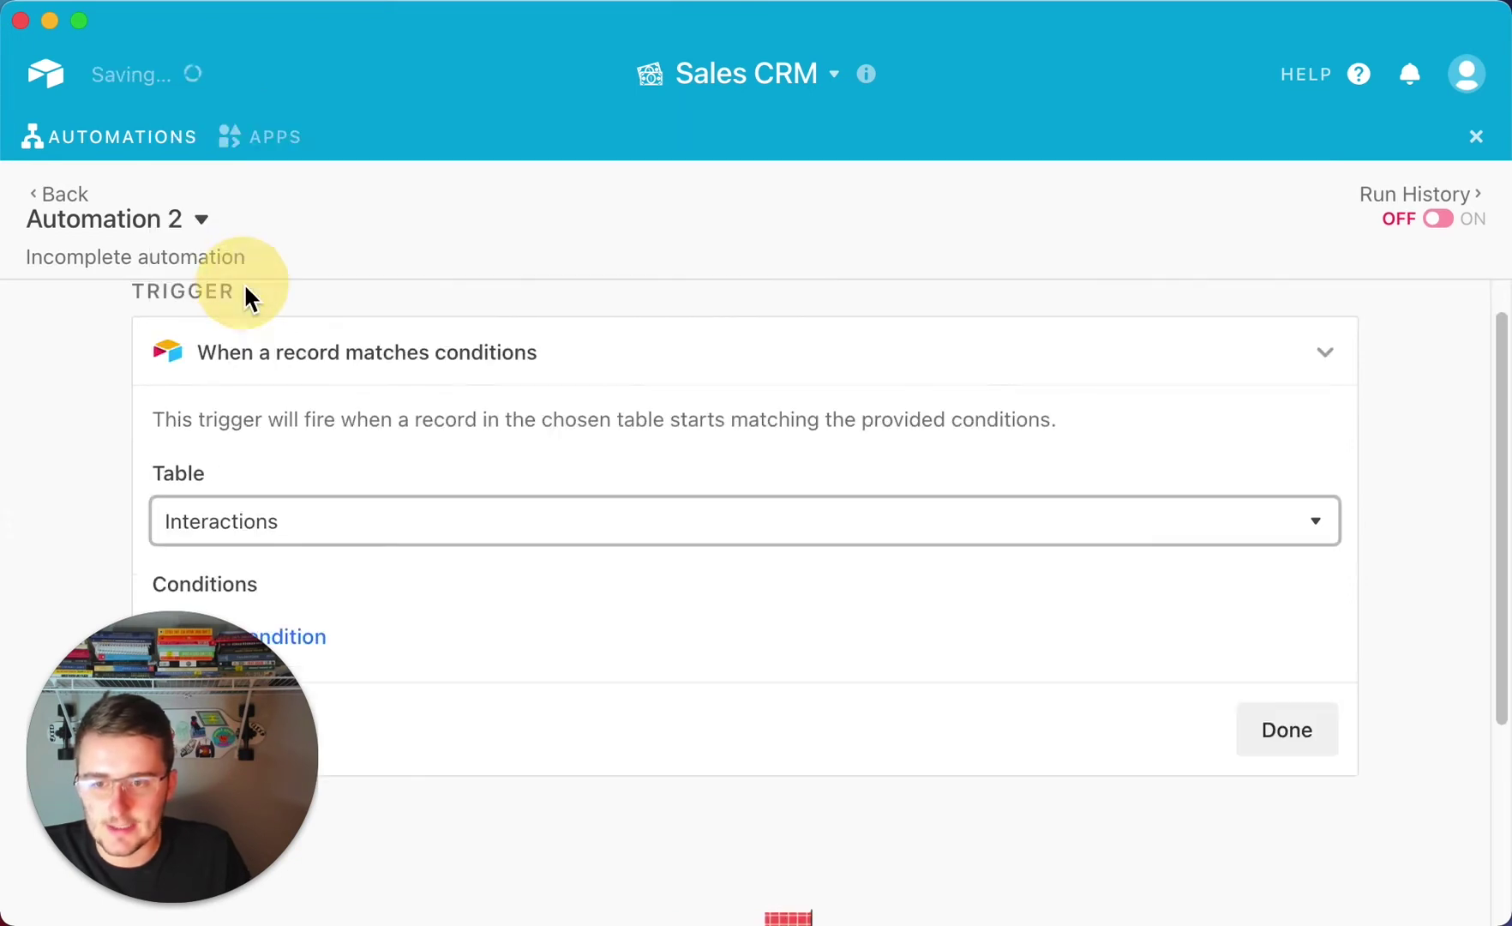
- Add the trigger condition Type is Discovery, then open the automation's options menu
scroll(324, 607, "down", 3)
left_click(324, 600)
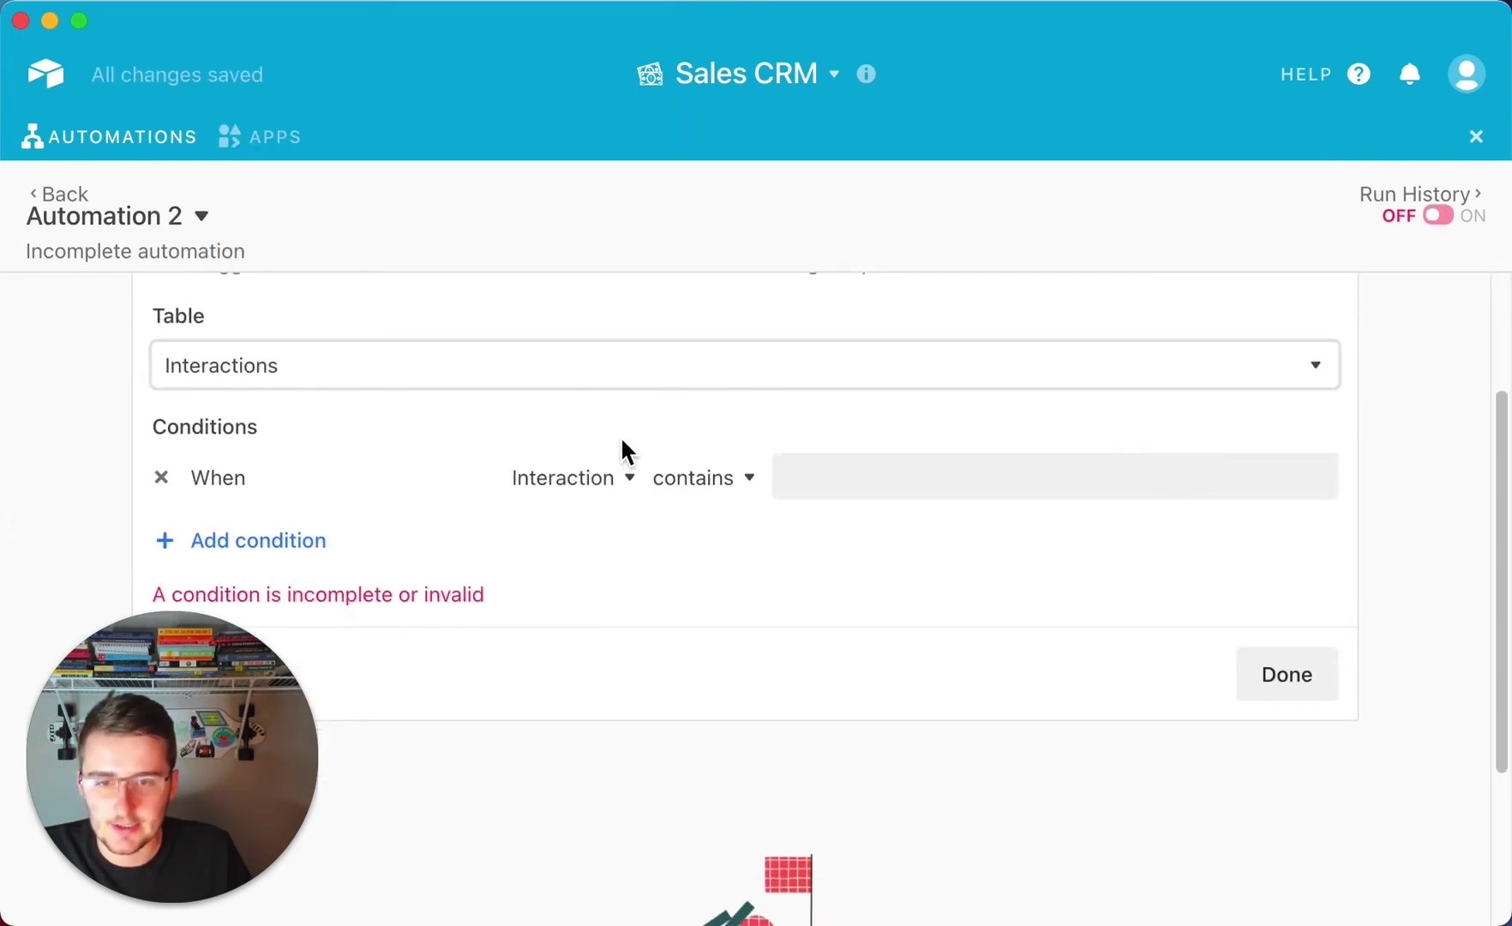
left_click(629, 485)
left_click(545, 630)
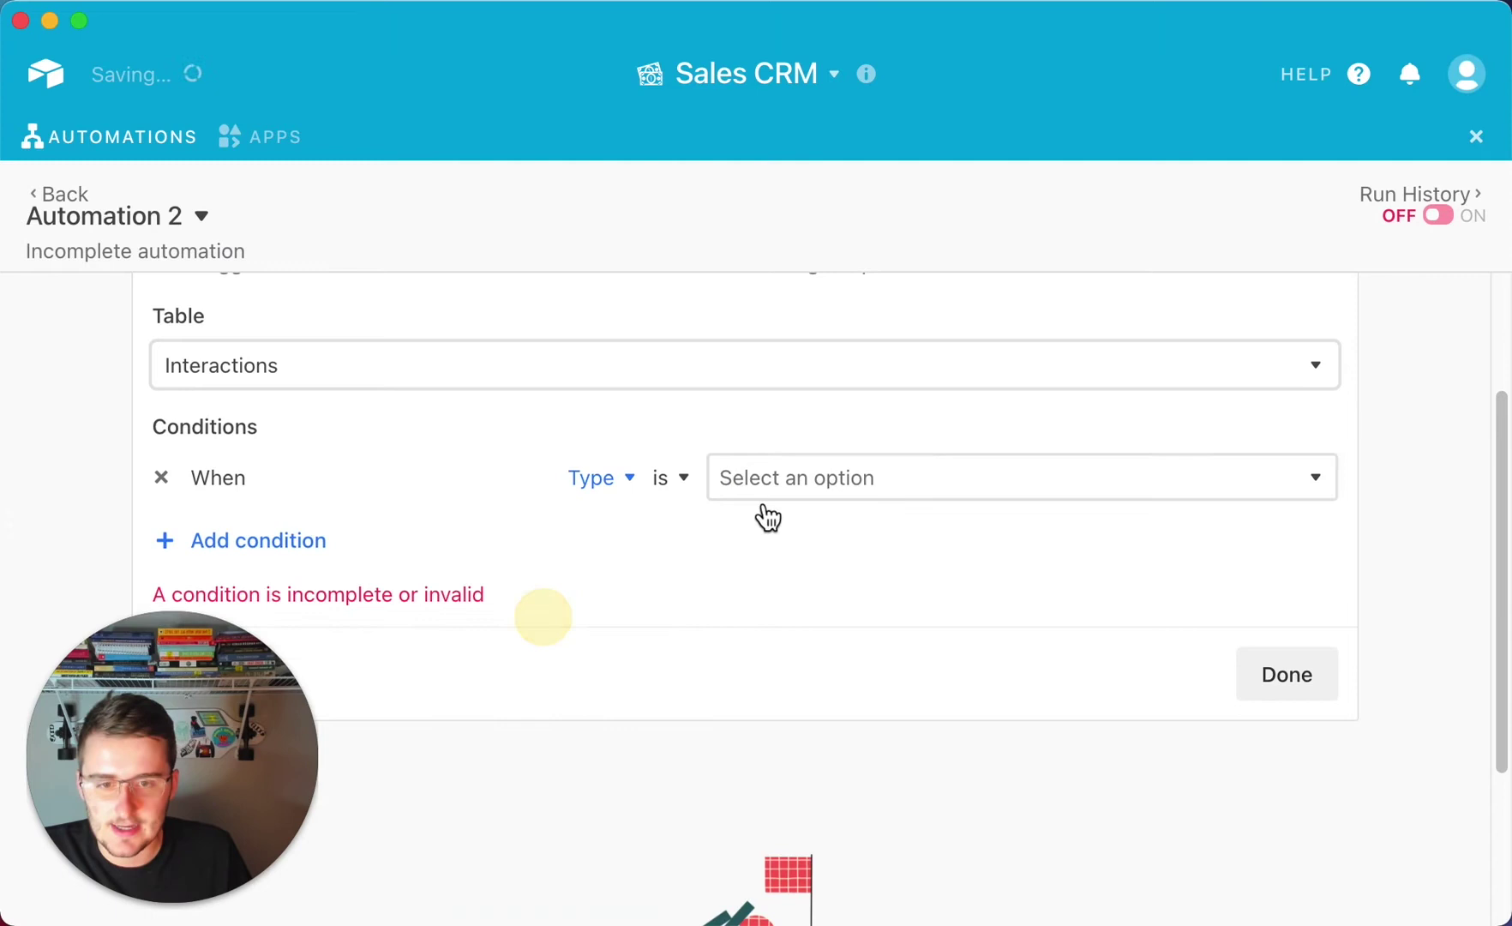
left_click(775, 498)
left_click(771, 600)
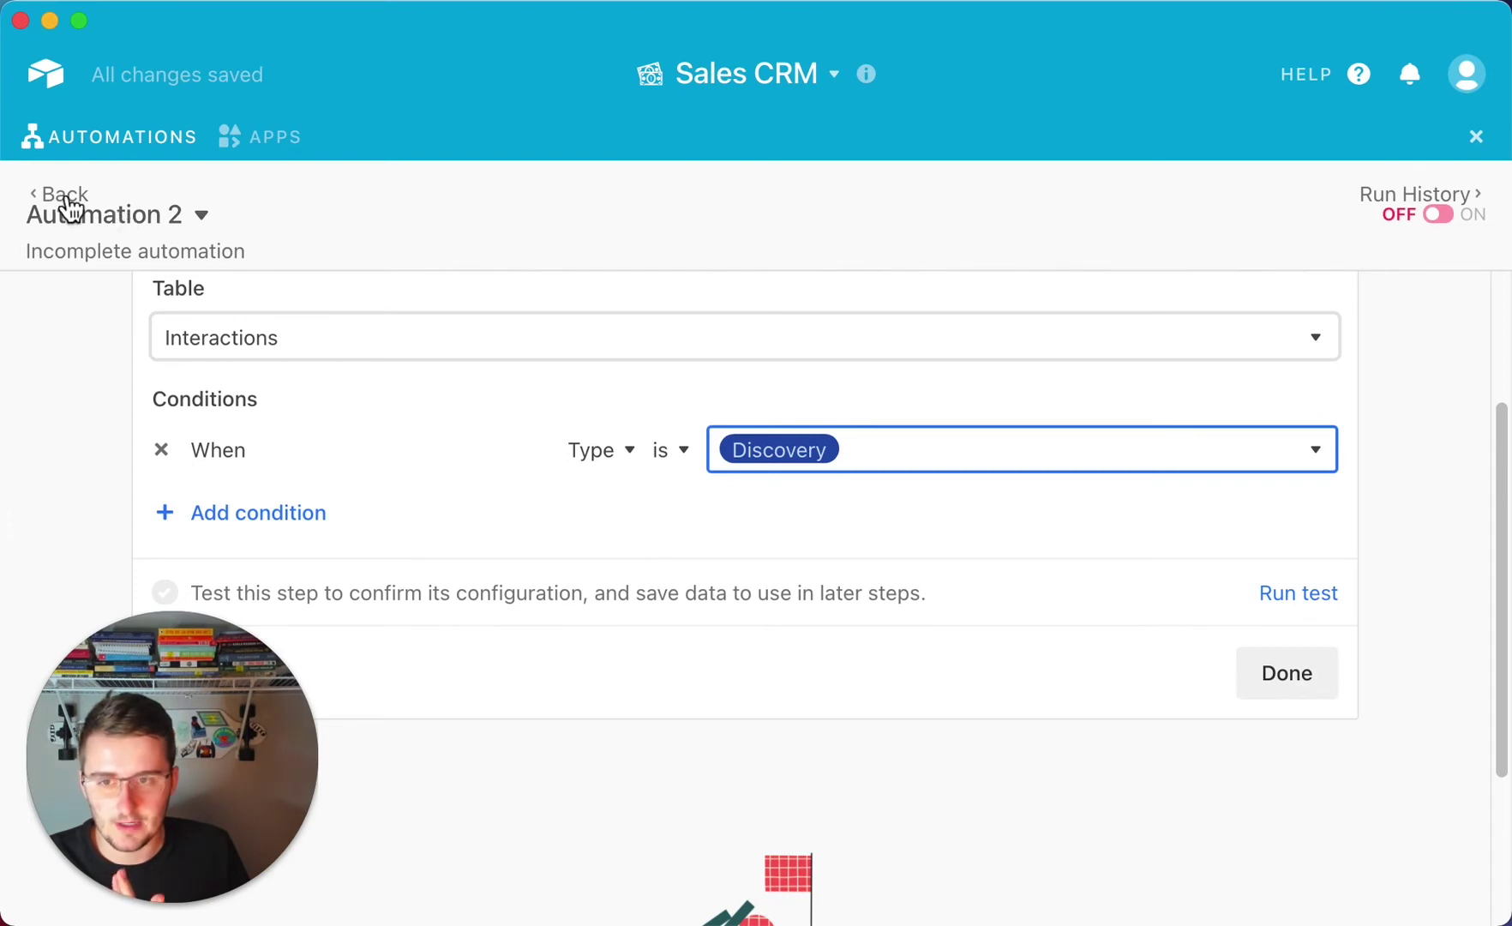
scroll(506, 394, "up", 3)
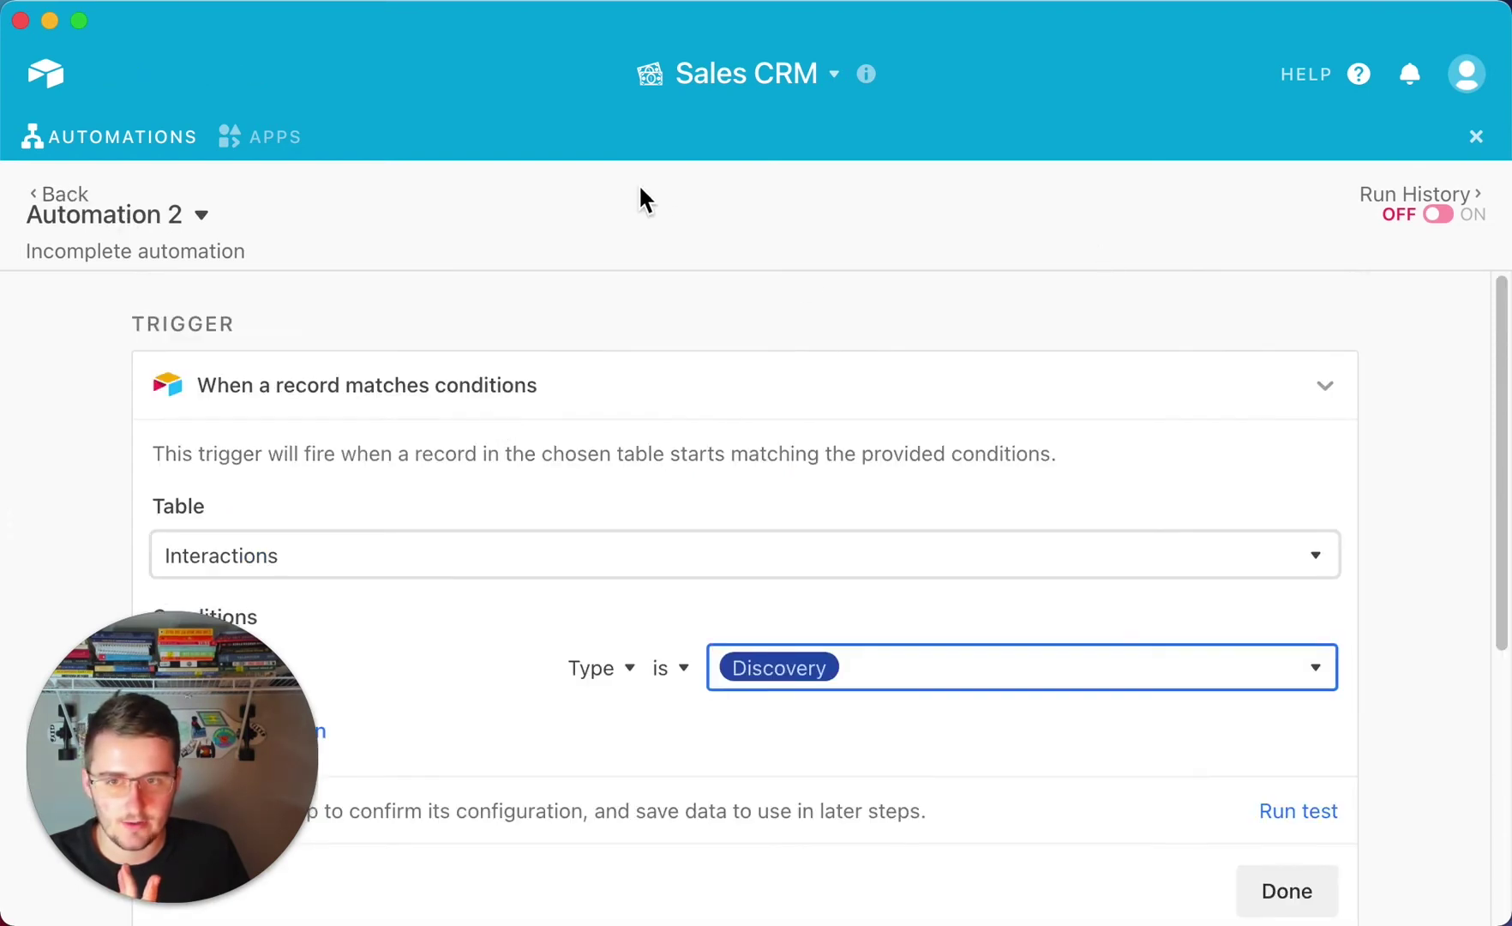
left_click(103, 216)
- Delete Automation 2 and start a new automation triggered when a record is updated
left_click(159, 432)
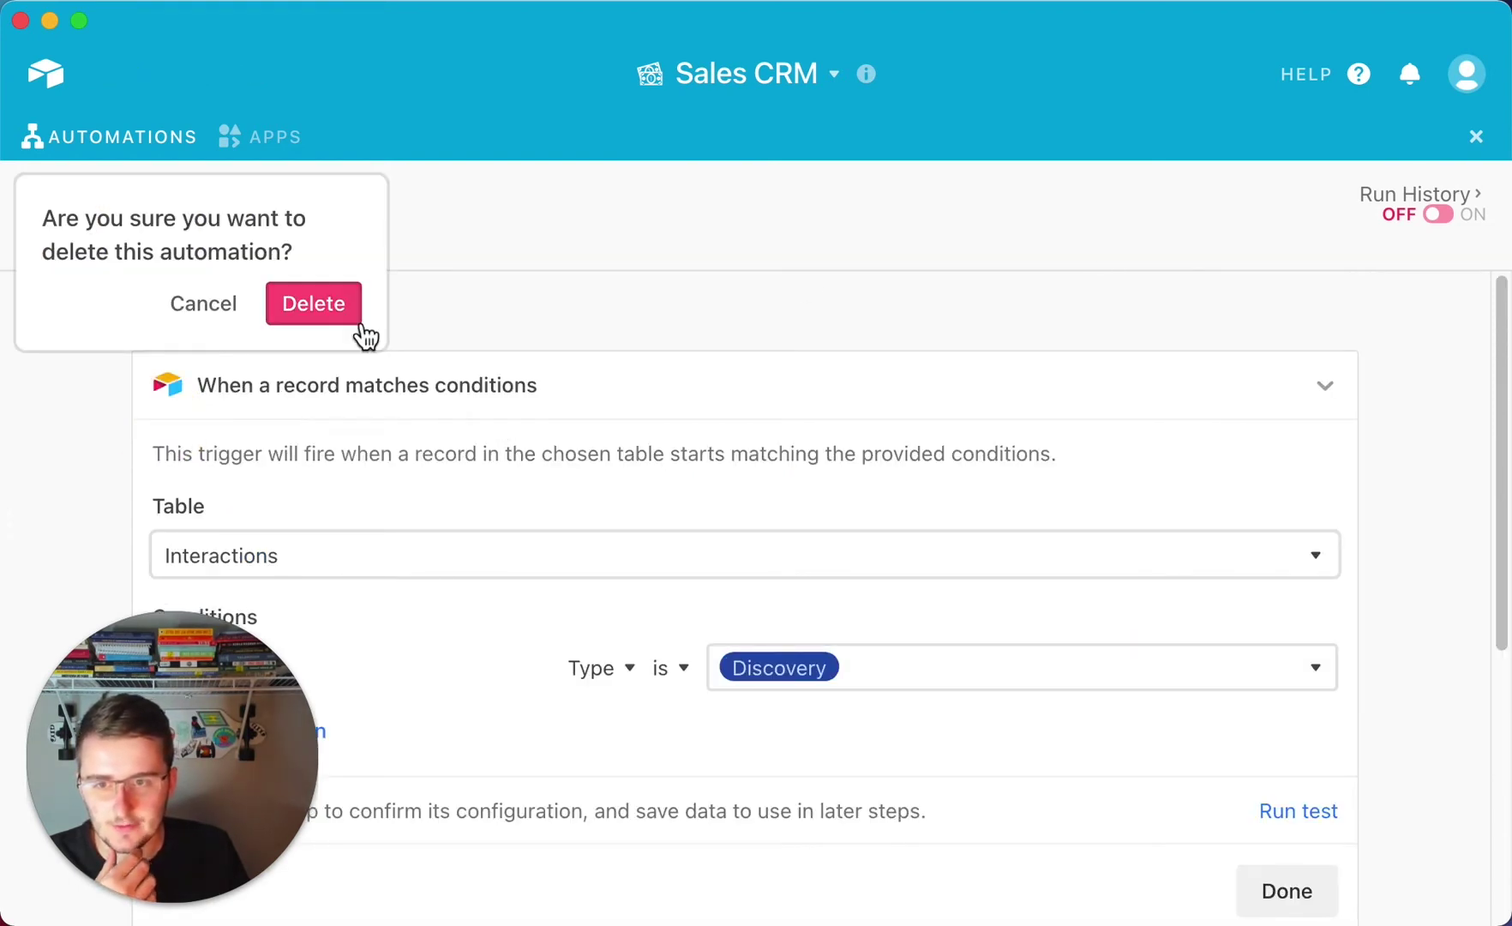
left_click(342, 315)
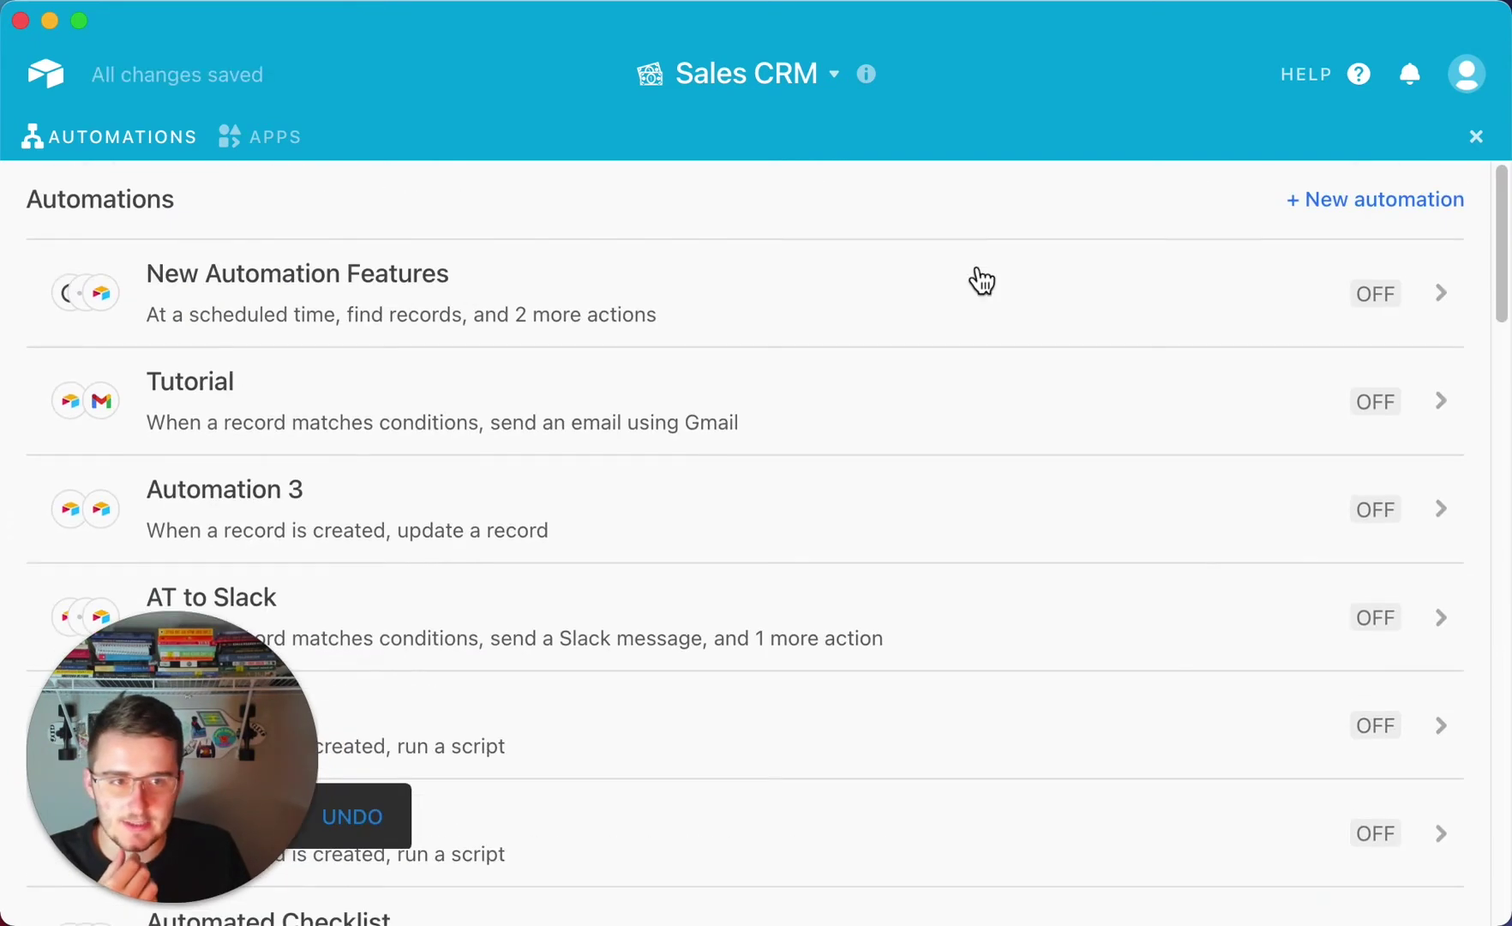
left_click(1383, 215)
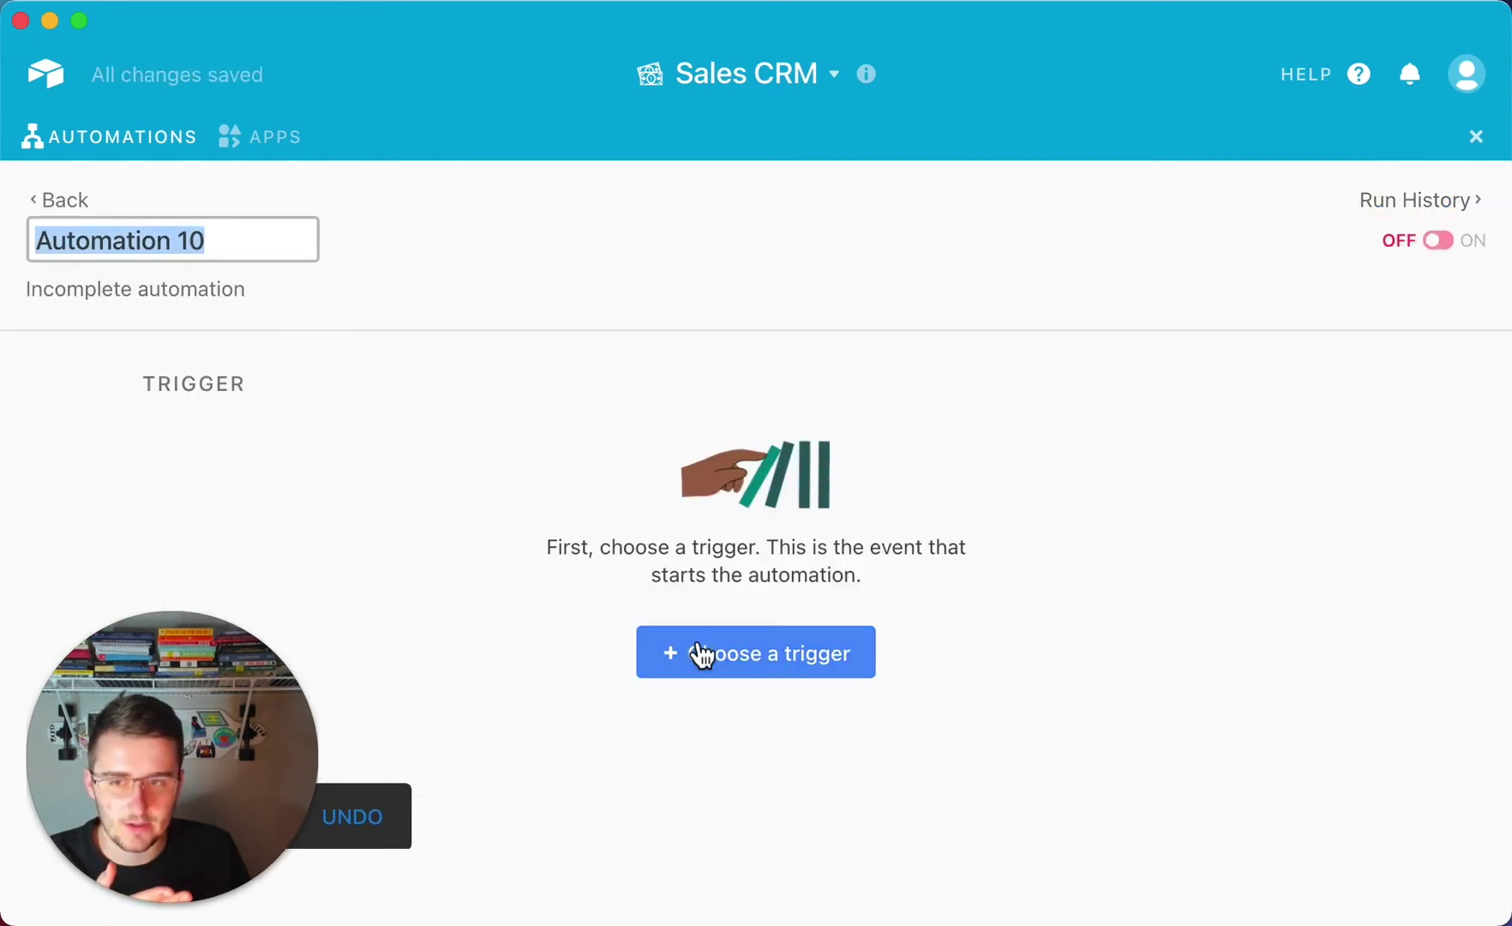
left_click(701, 654)
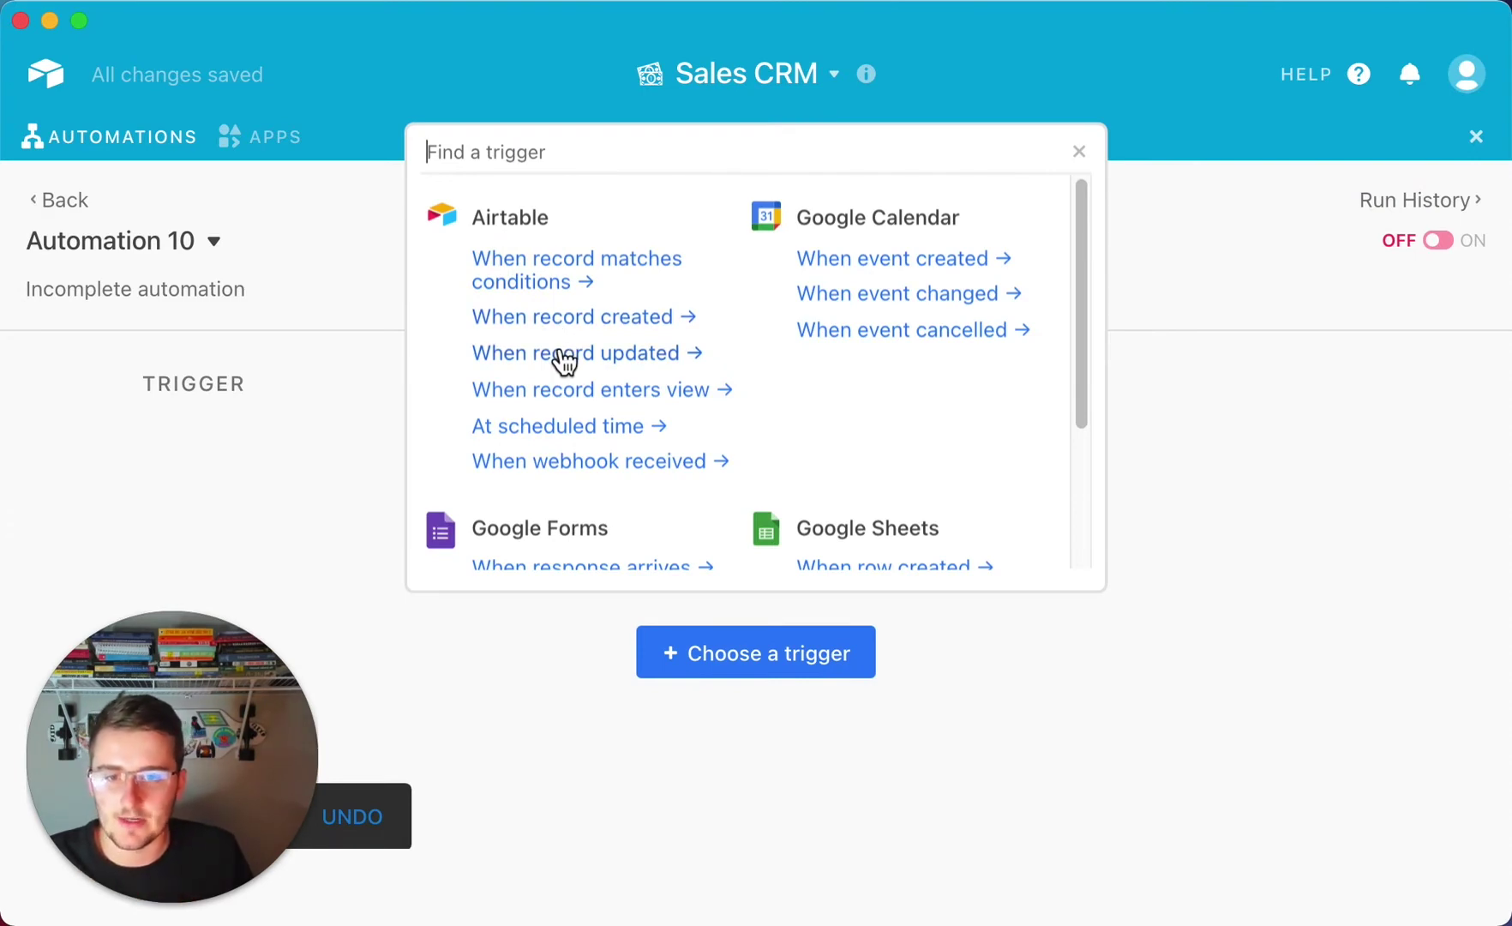
left_click(648, 357)
- Have the trigger watch only the Type field of the Interactions table
left_click(371, 584)
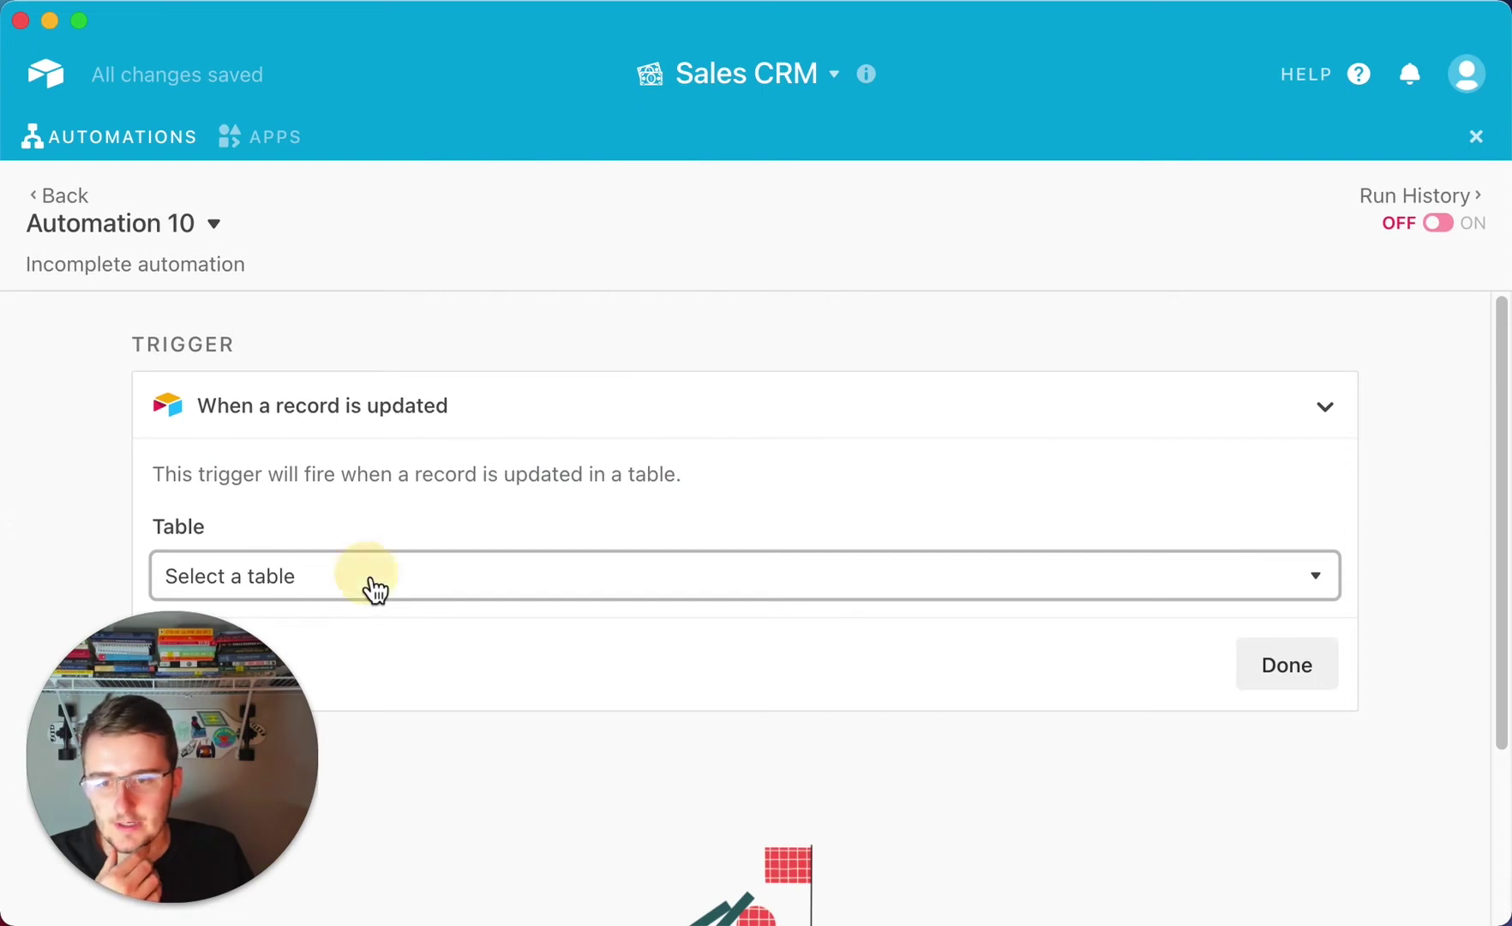
left_click(371, 336)
scroll(361, 463, "down", 3)
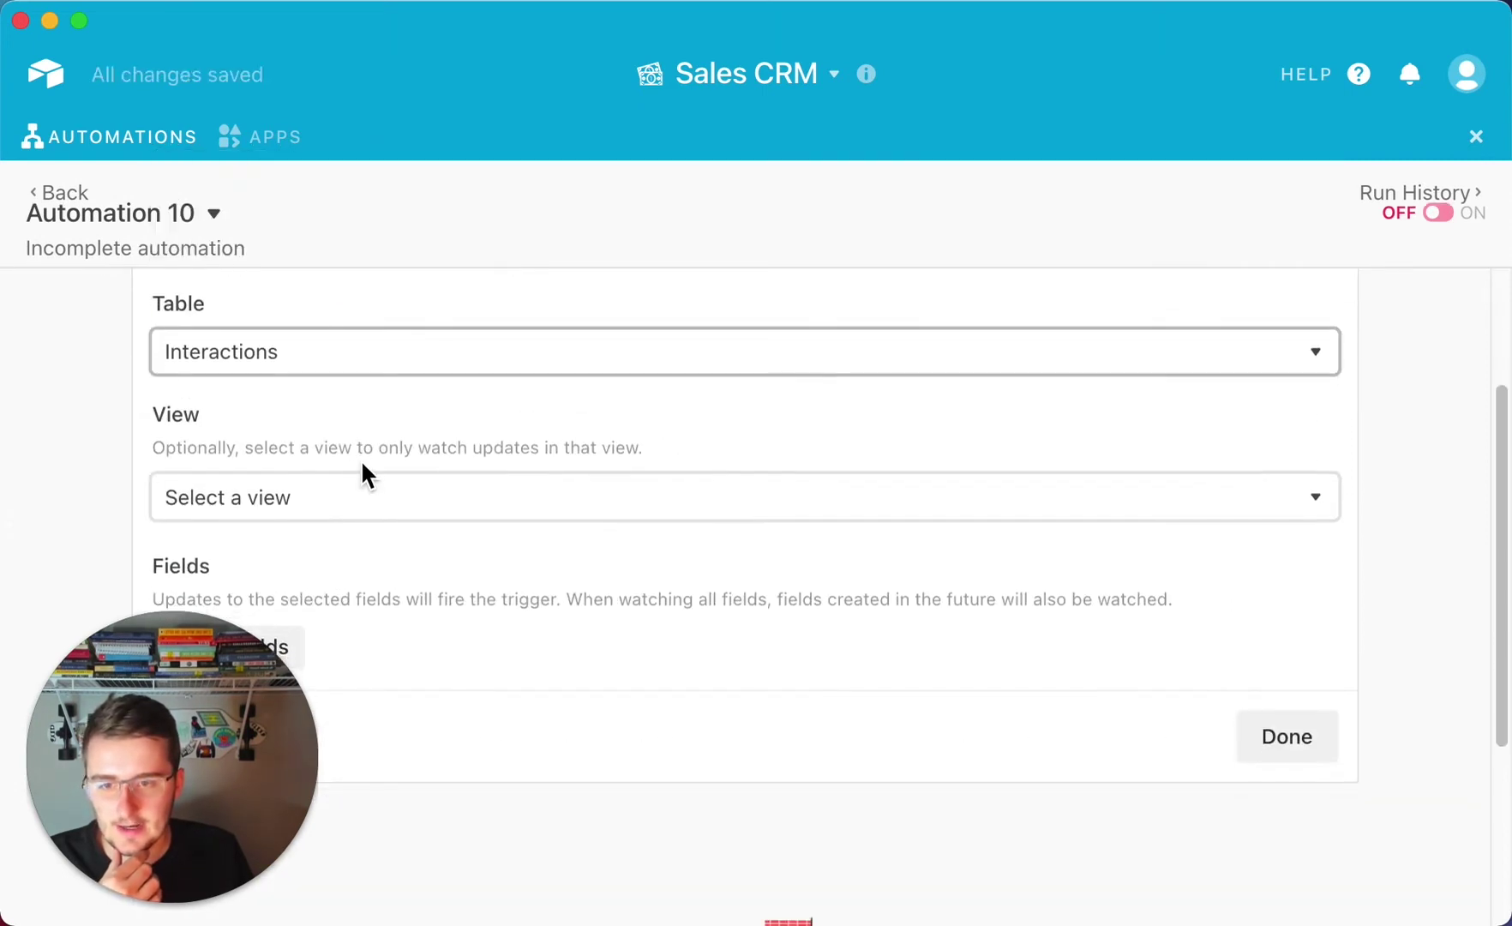
left_click(365, 499)
scroll(359, 492, "down", 2)
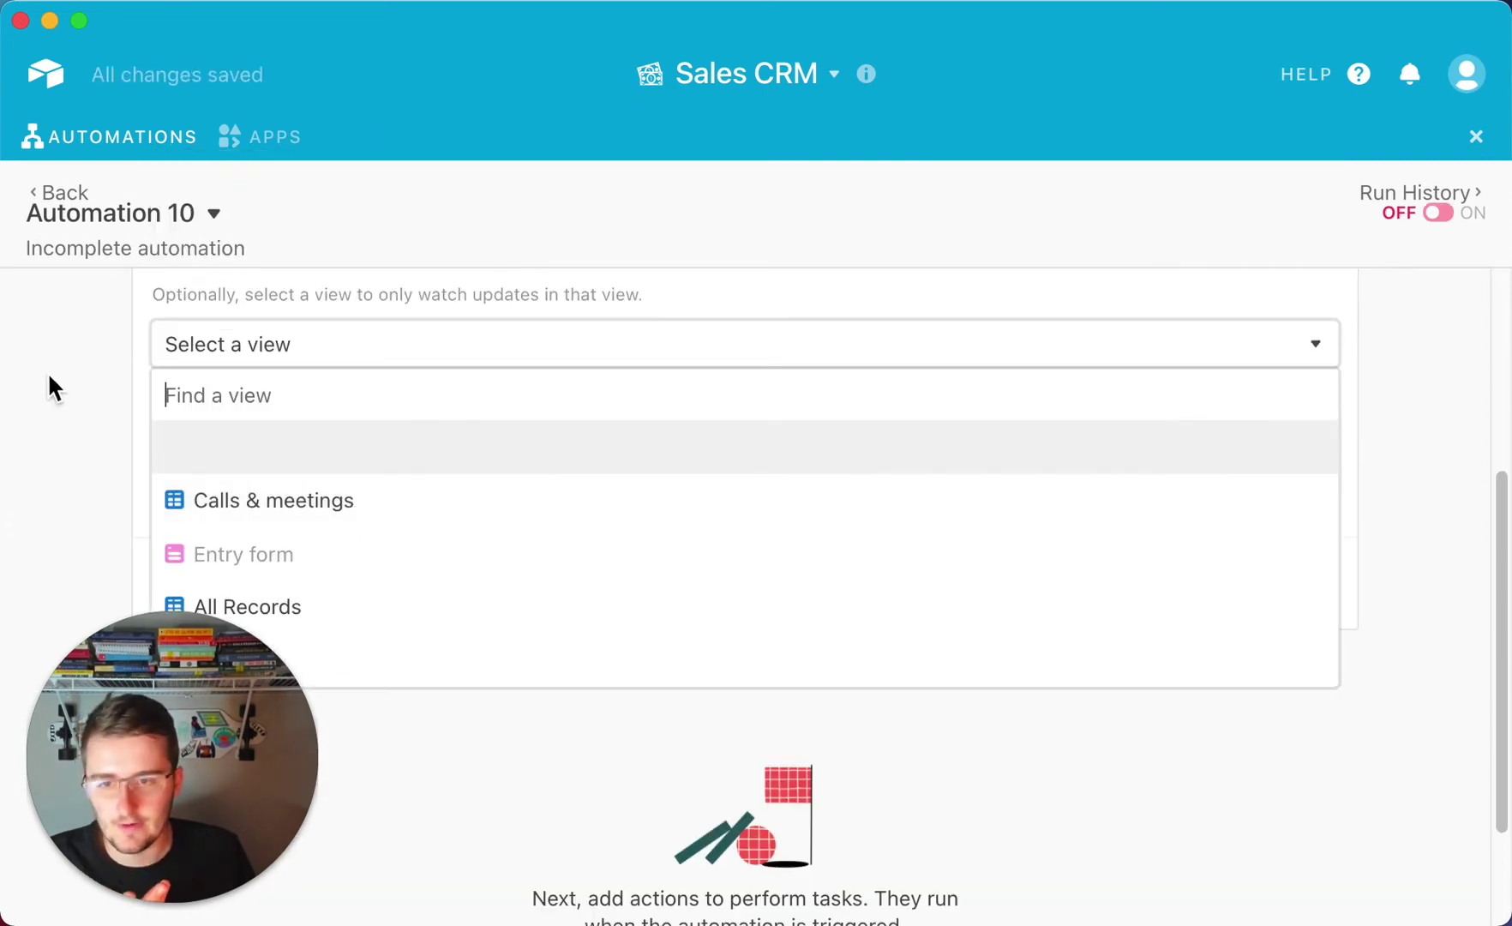
left_click(70, 394)
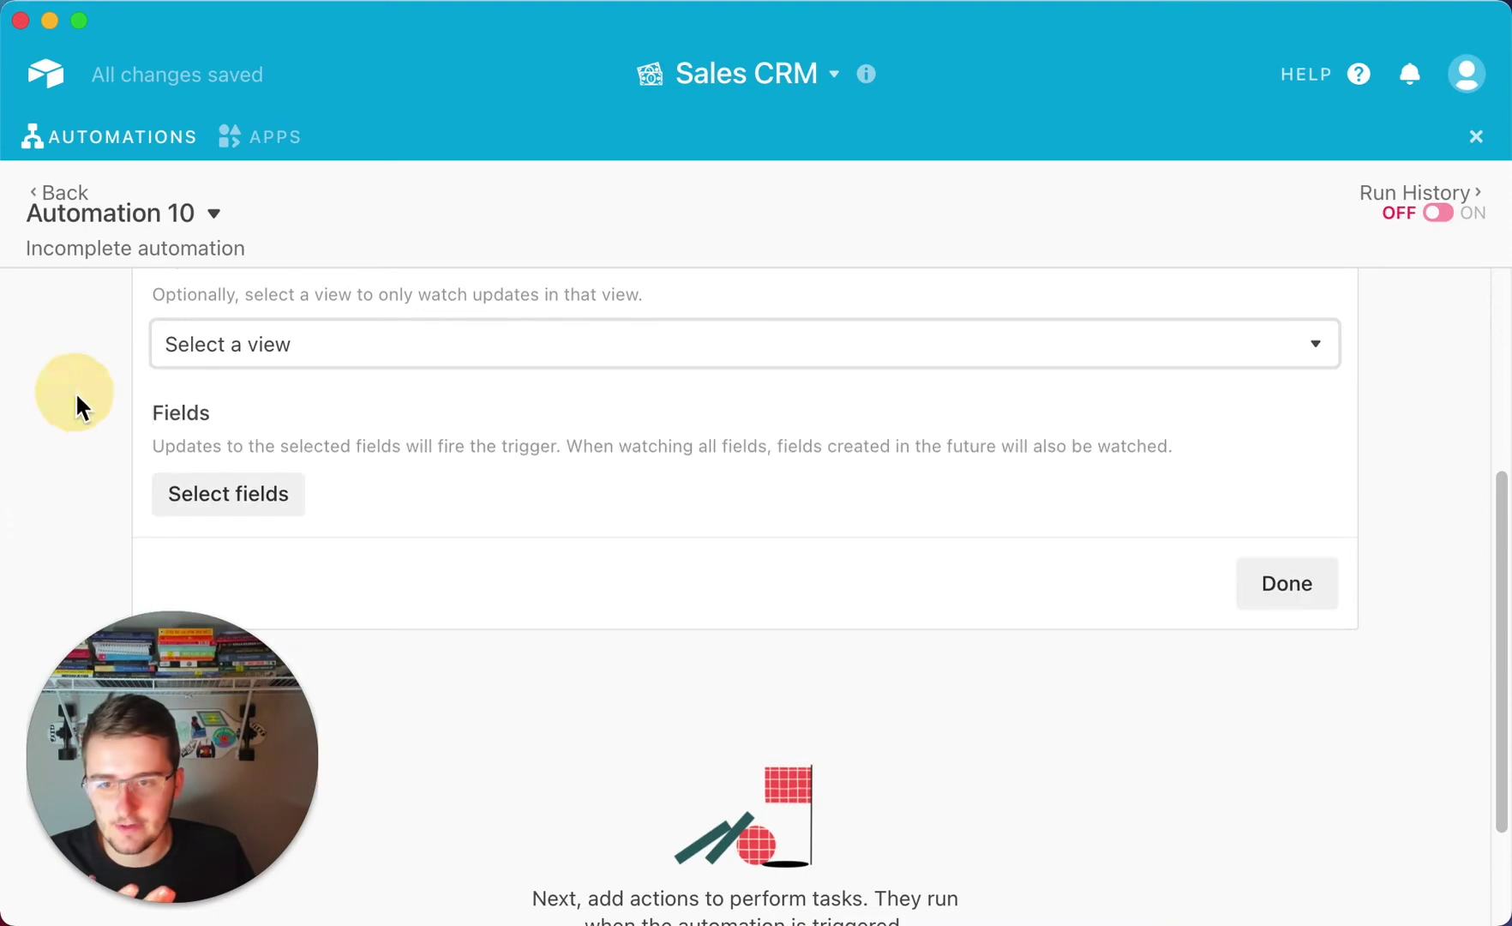
left_click(261, 509)
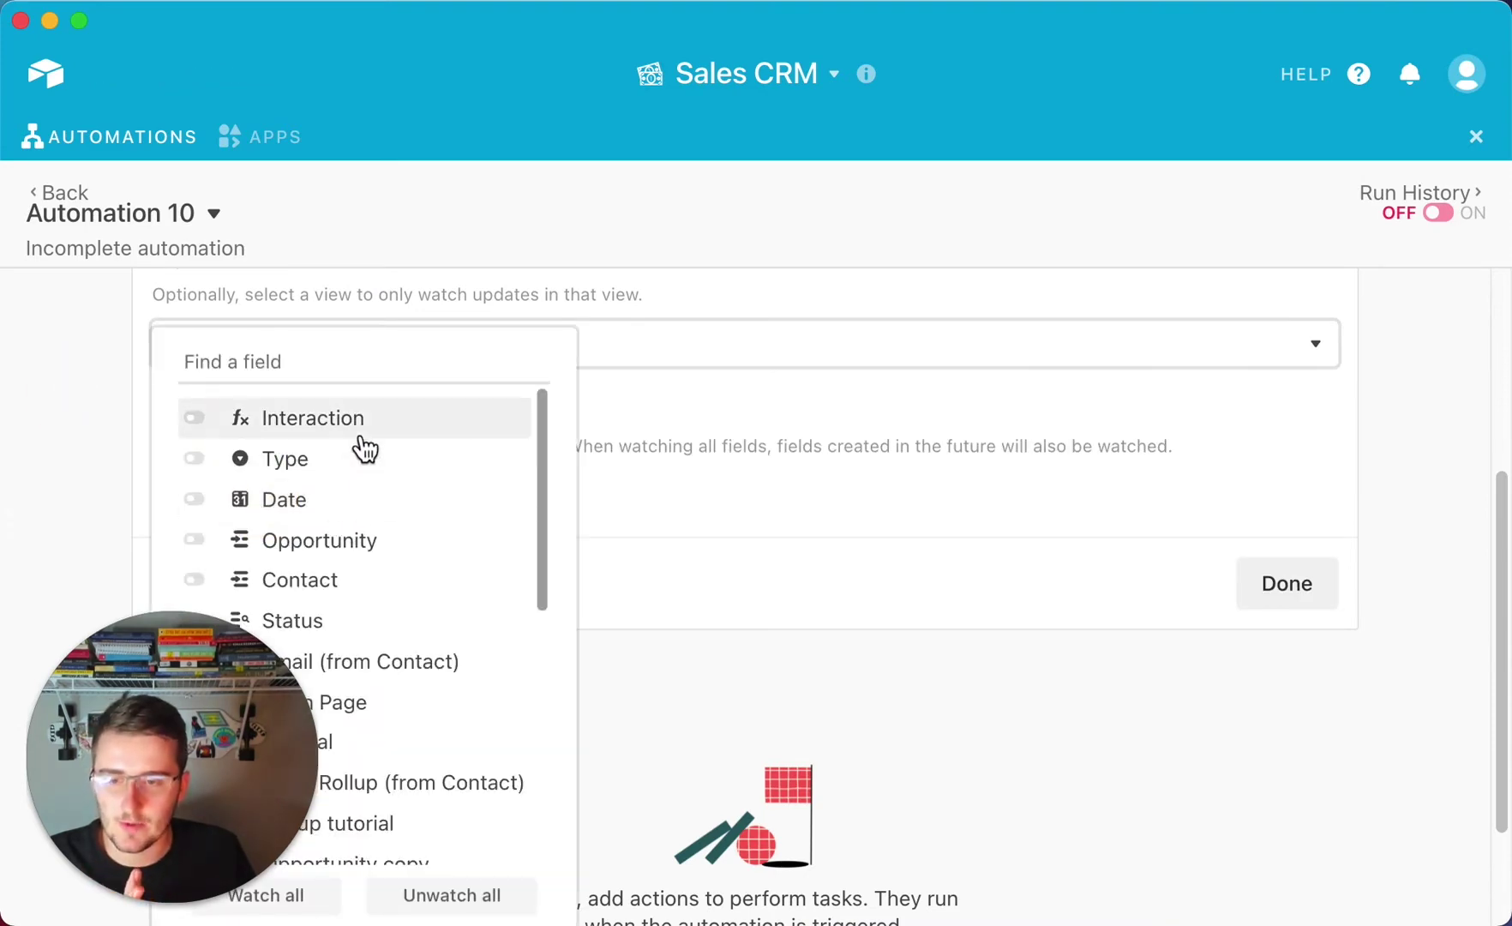
left_click(361, 473)
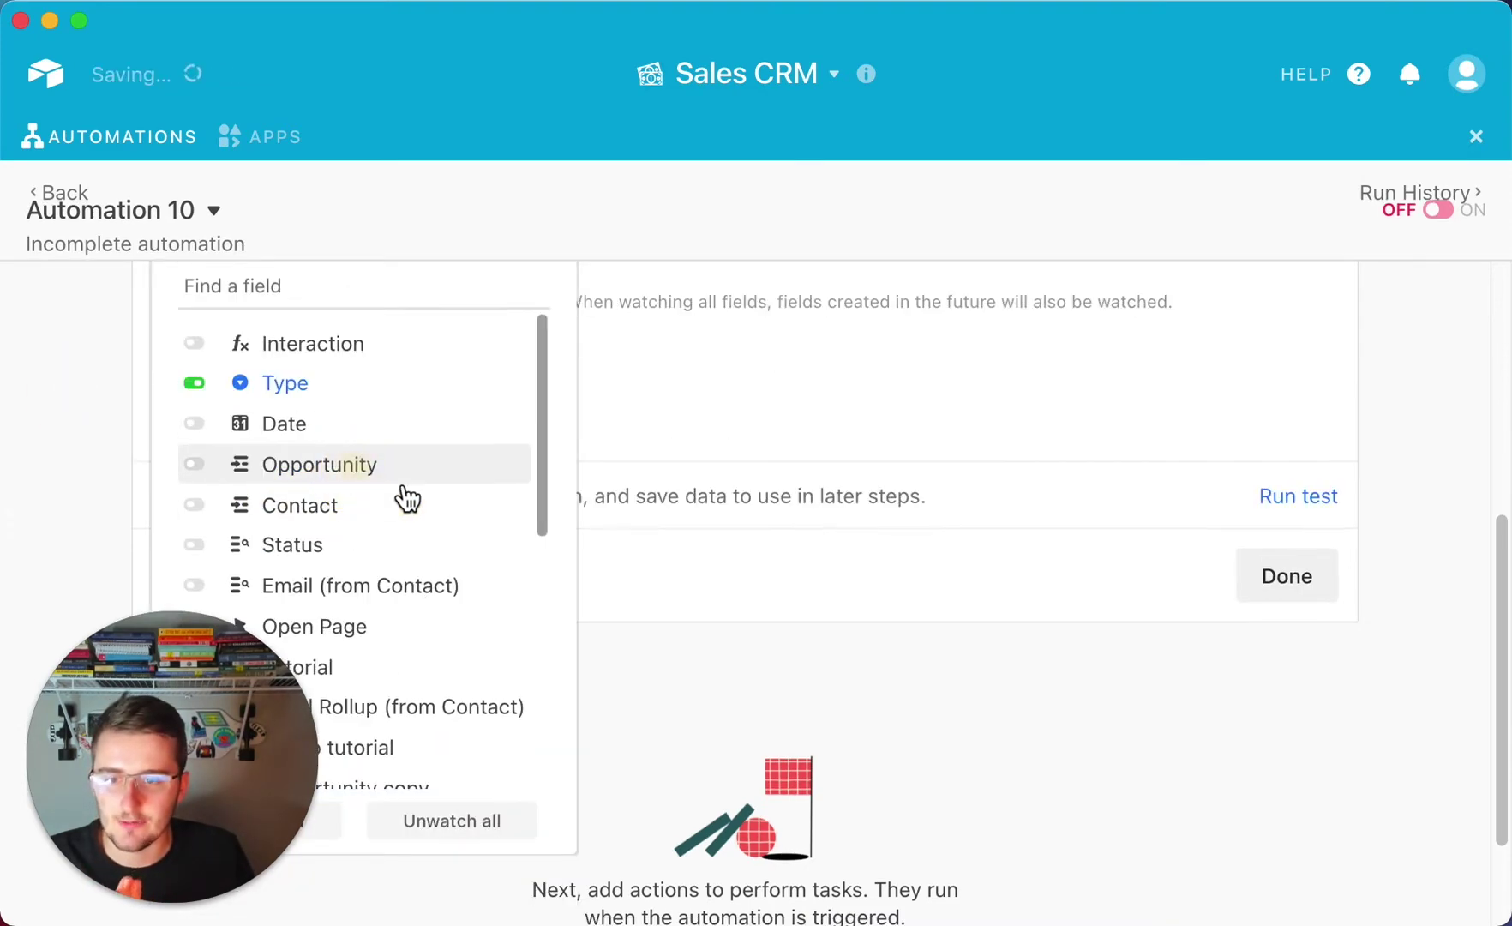
left_click(764, 500)
scroll(765, 500, "up", 2)
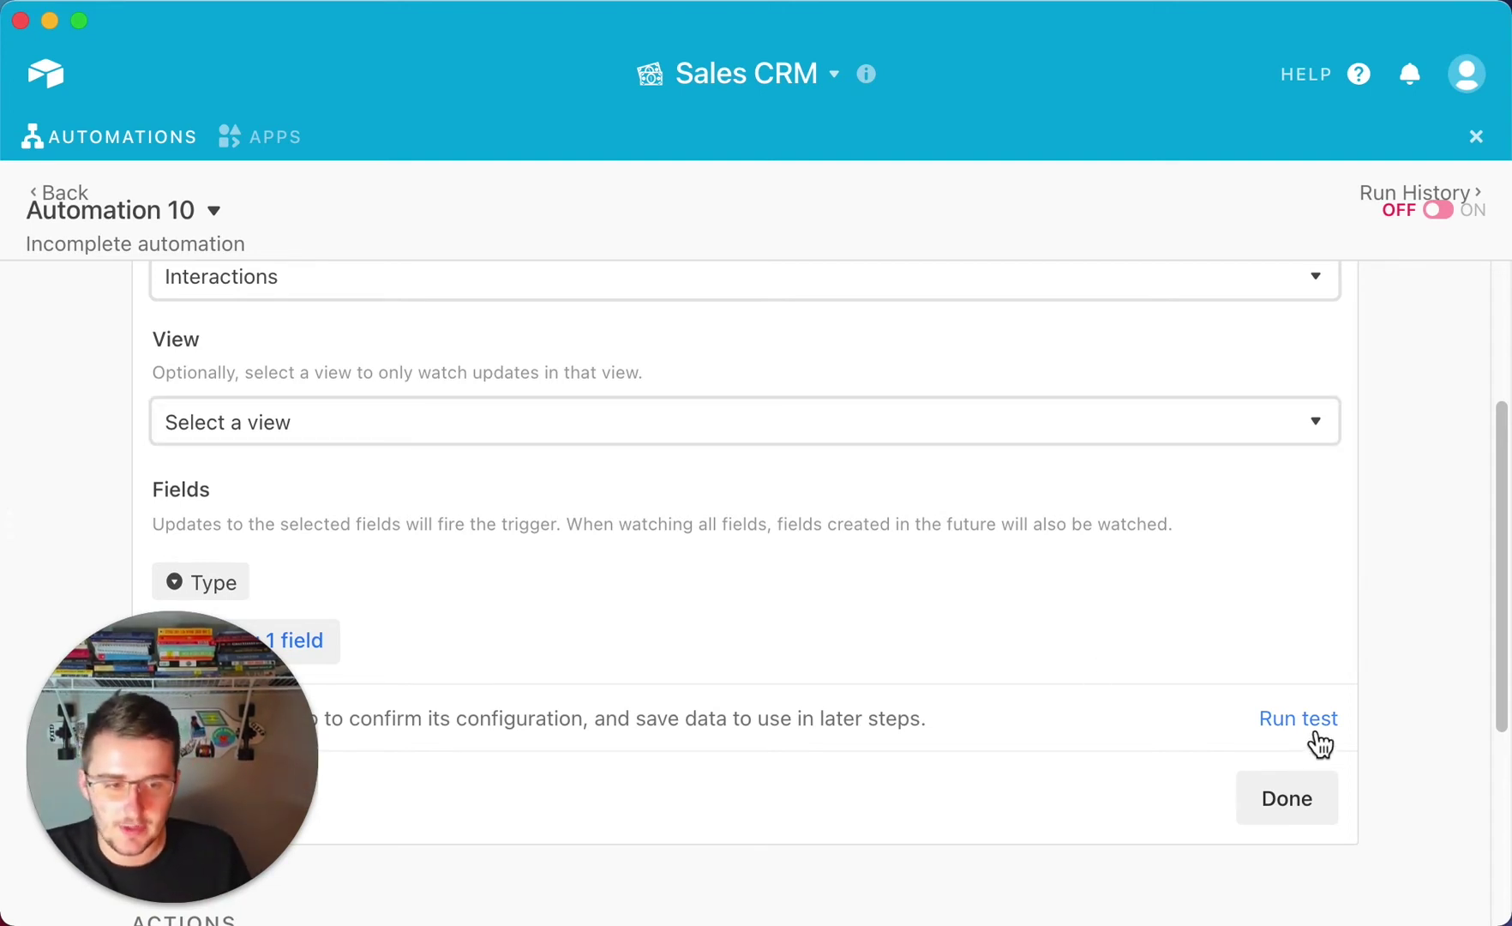
- Review Automation 10's trigger settings, then go back to the automations list
scroll(1059, 677, "up", 1)
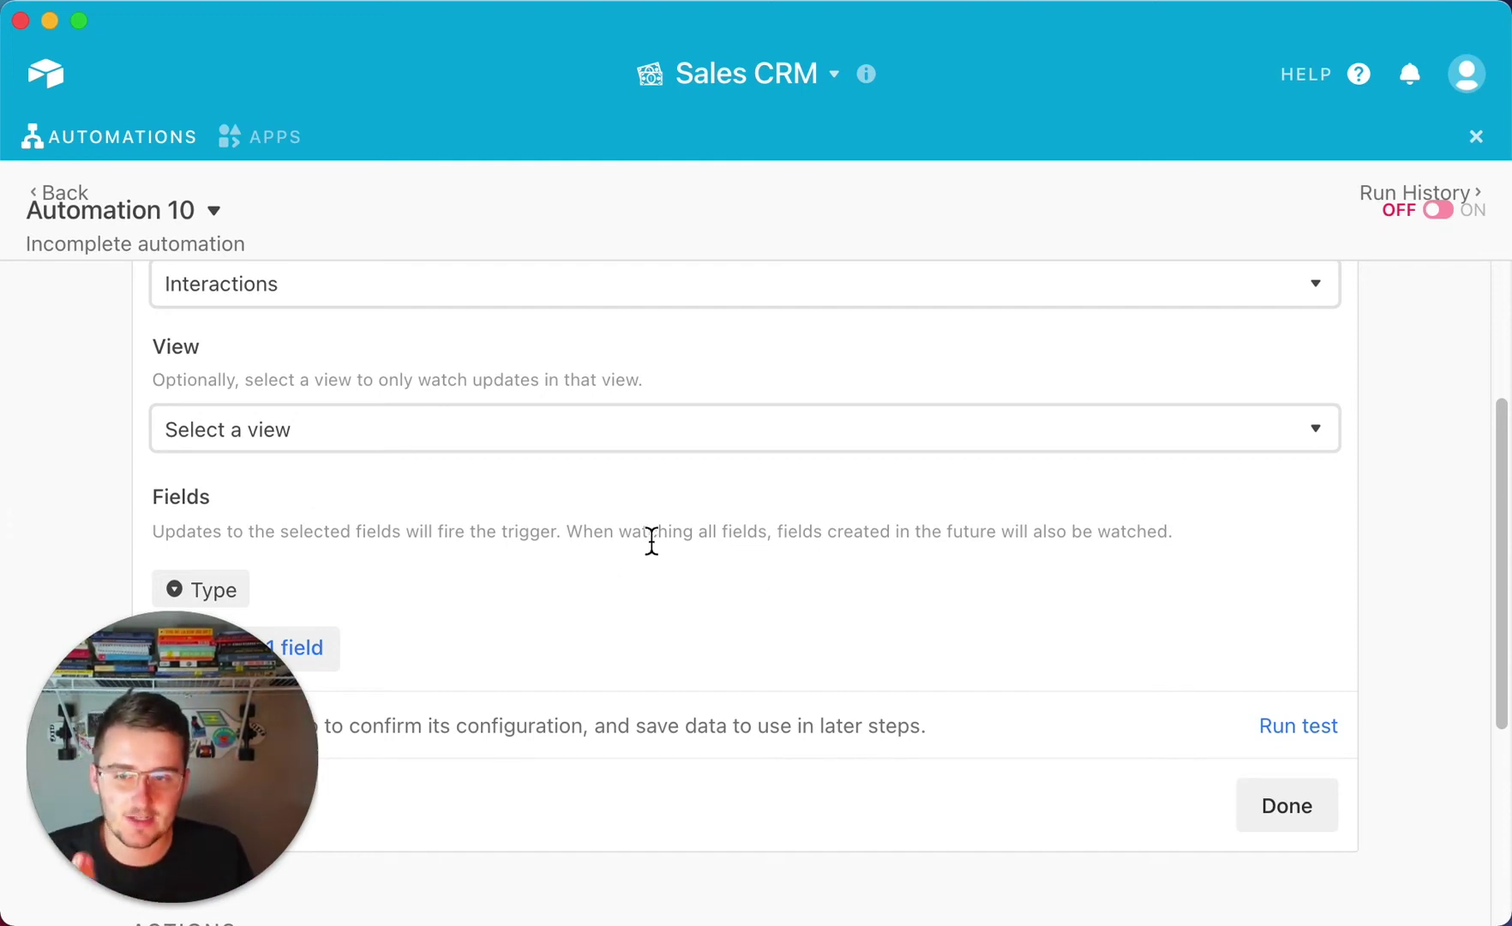
scroll(651, 540, "down", 2)
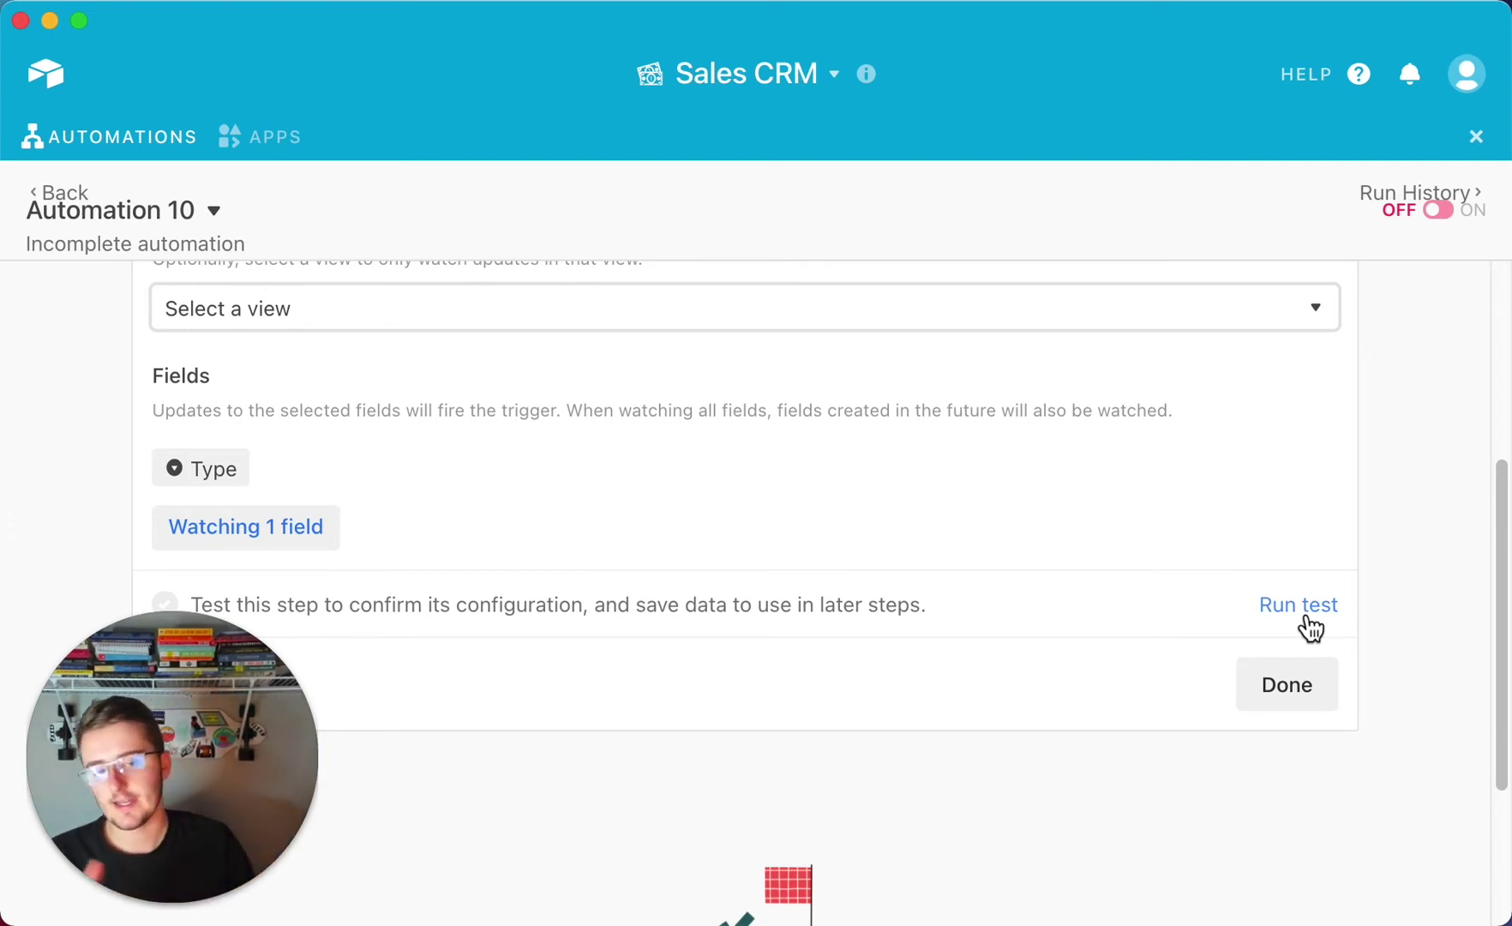
scroll(534, 618, "up", 5)
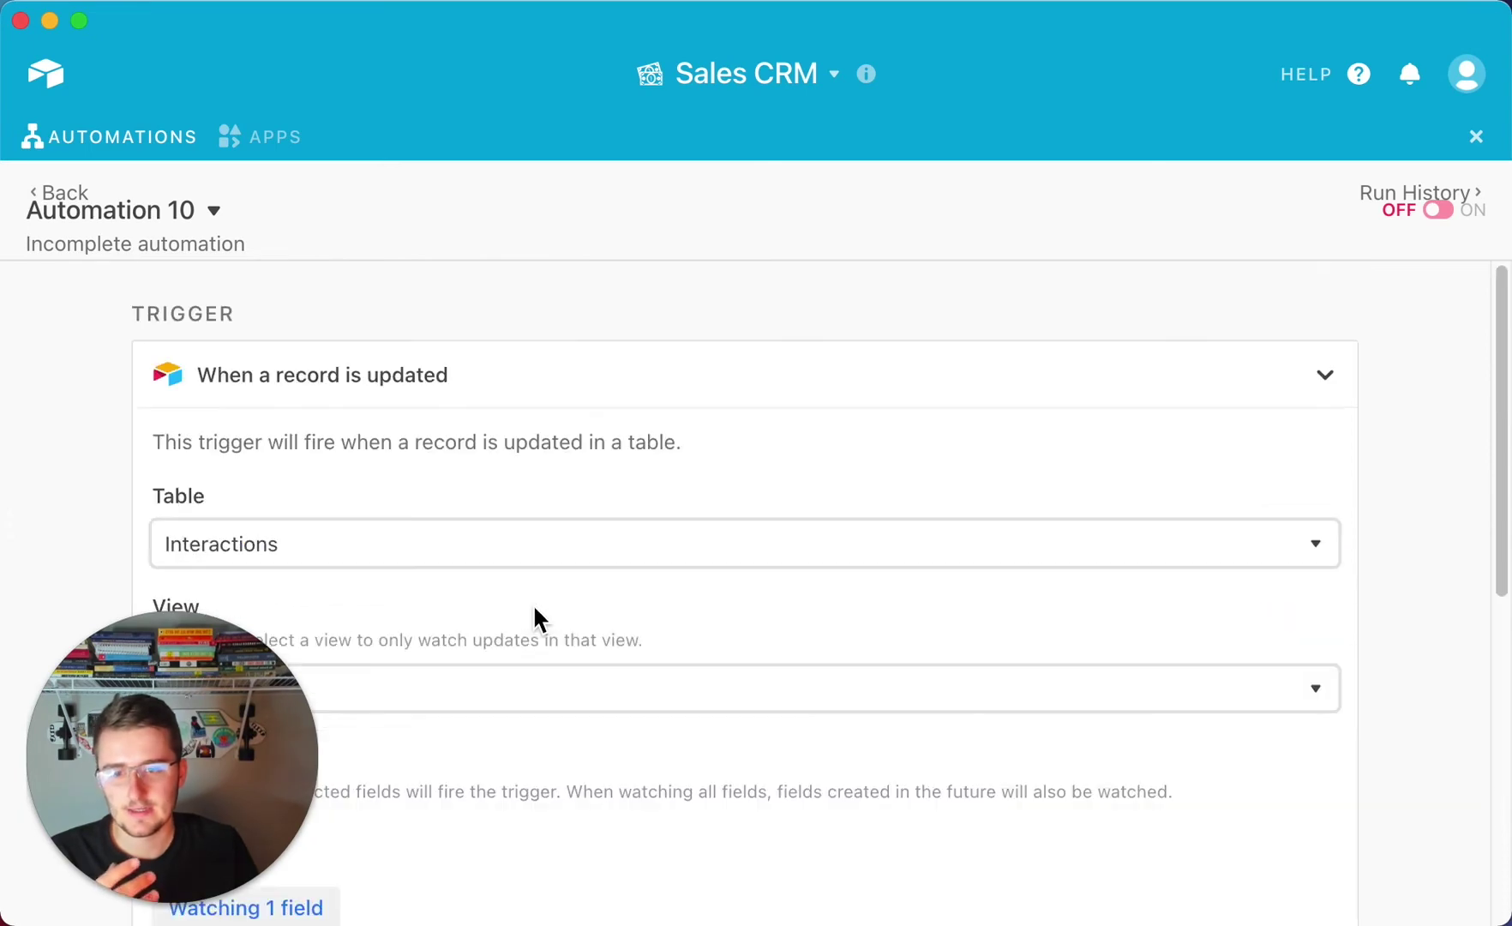
scroll(534, 618, "down", 3)
scroll(534, 606, "down", 5)
scroll(534, 607, "up", 9)
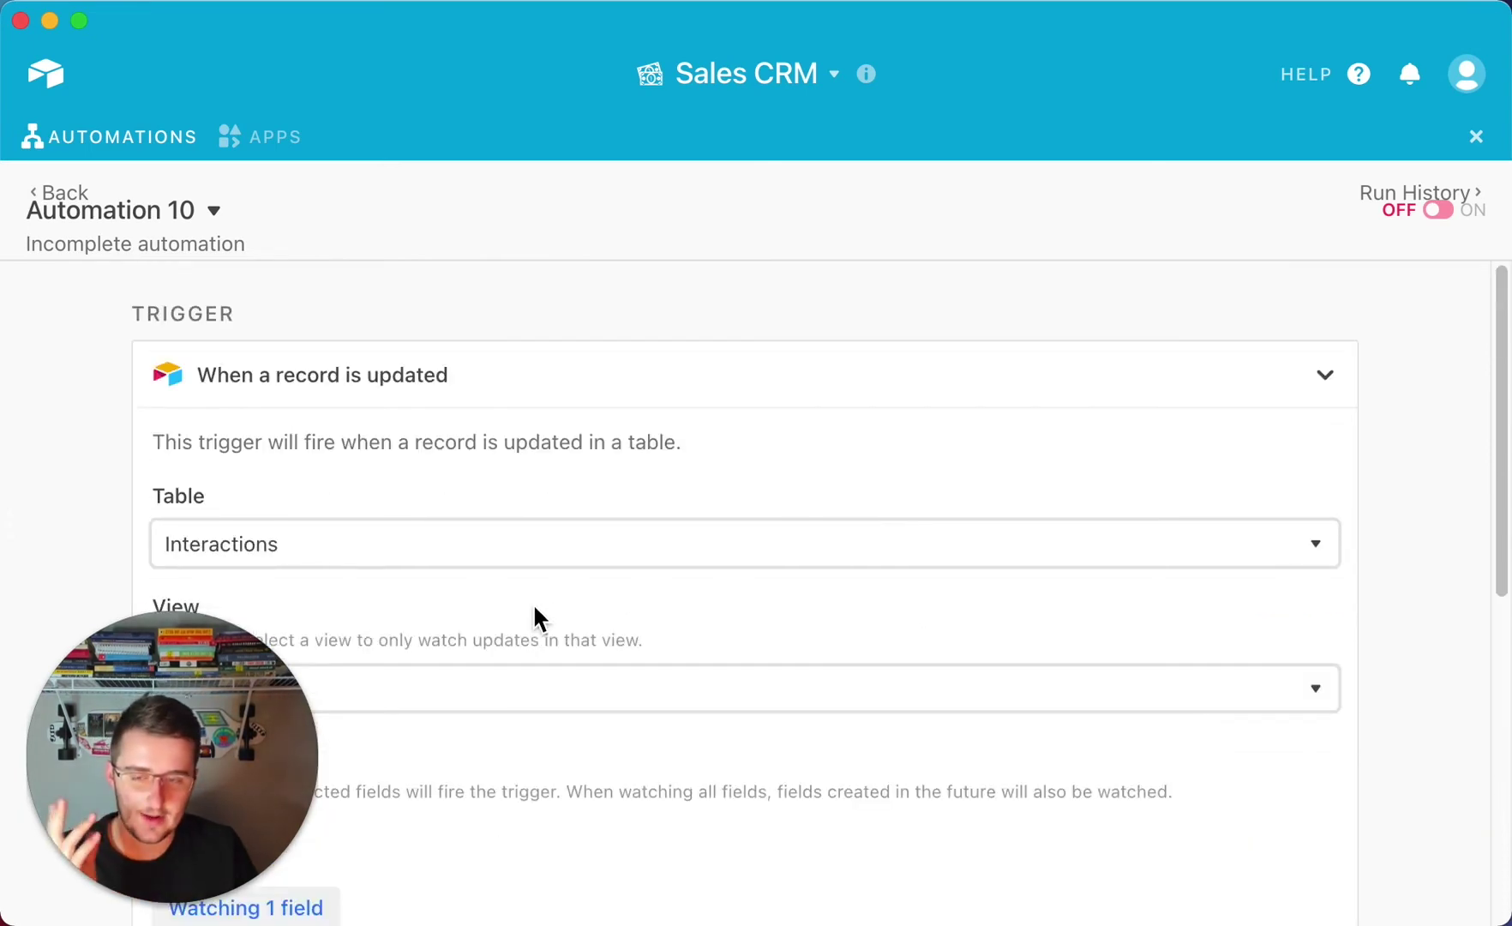
scroll(534, 607, "down", 4)
scroll(497, 609, "down", 2)
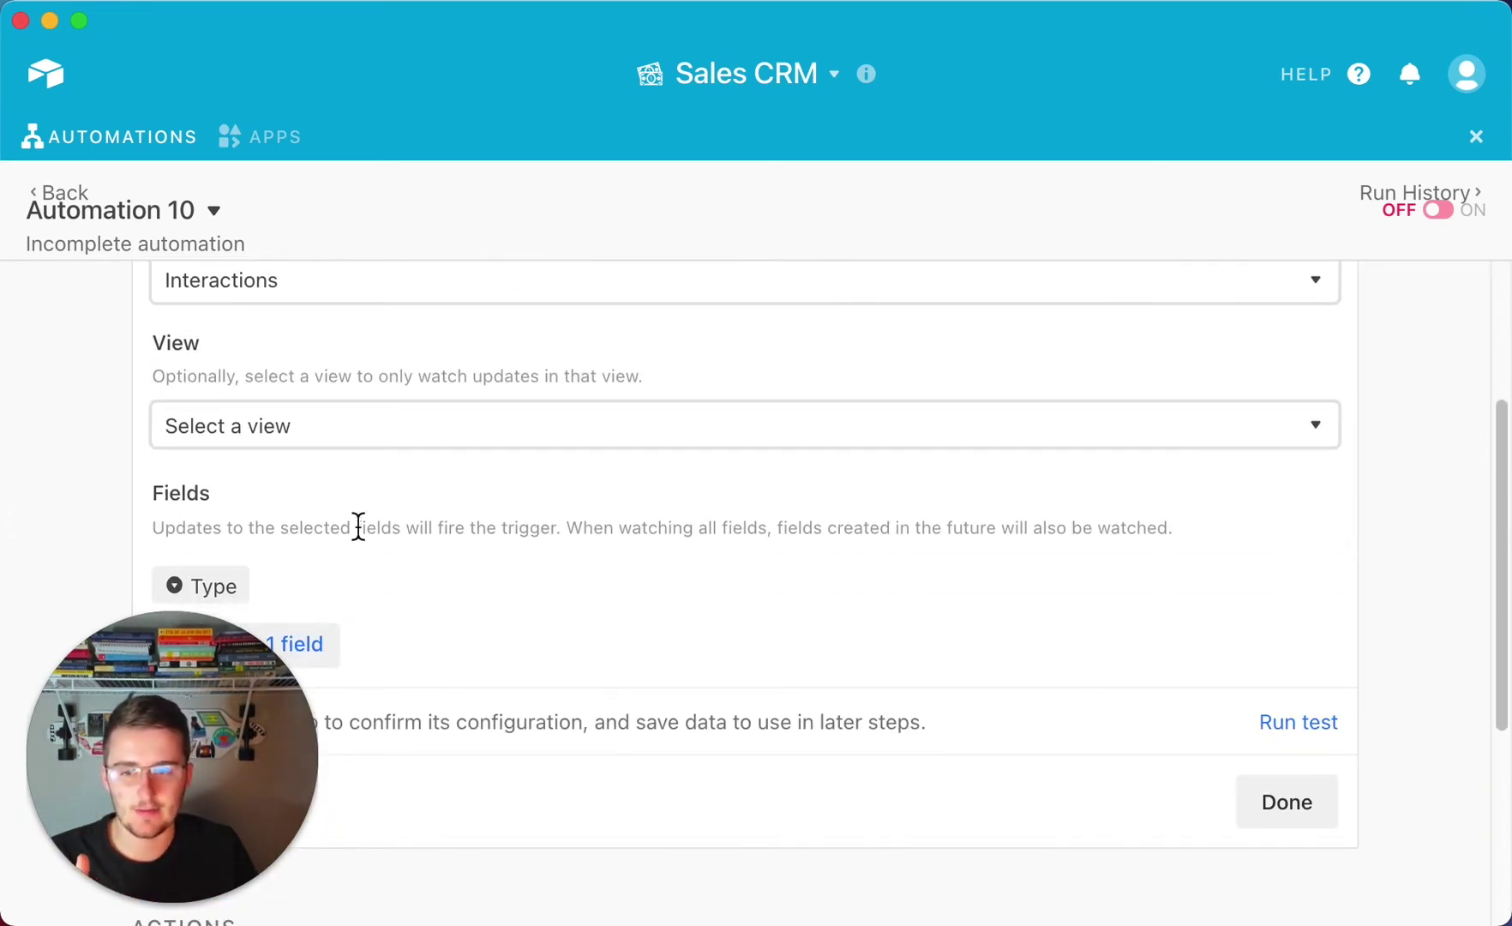
scroll(358, 526, "down", 2)
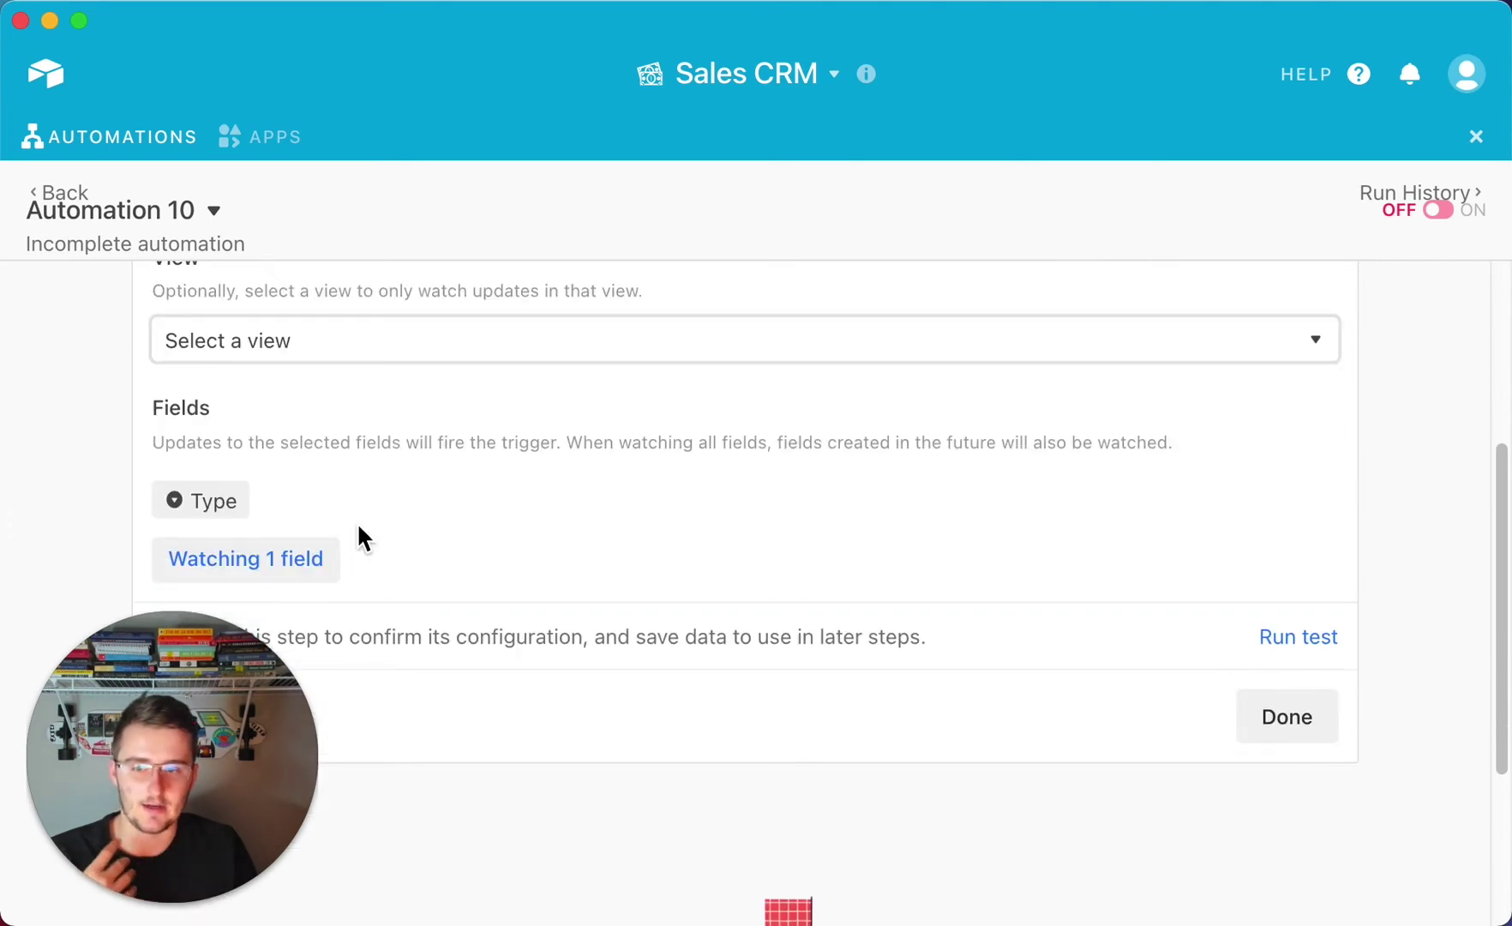
scroll(381, 492, "up", 1)
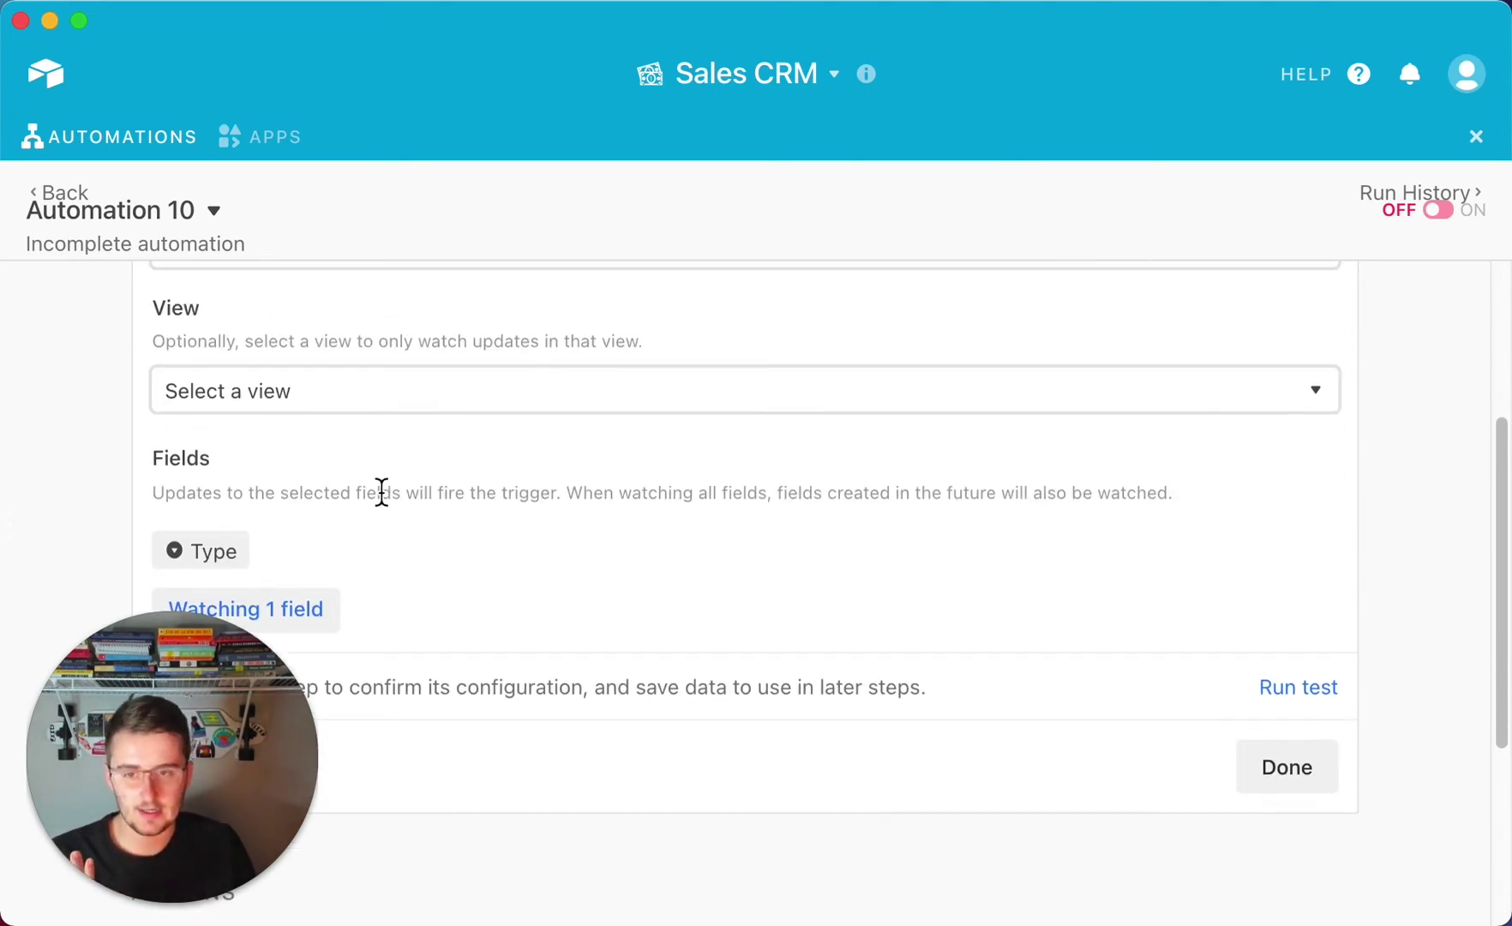
scroll(382, 492, "up", 1)
scroll(381, 492, "down", 1)
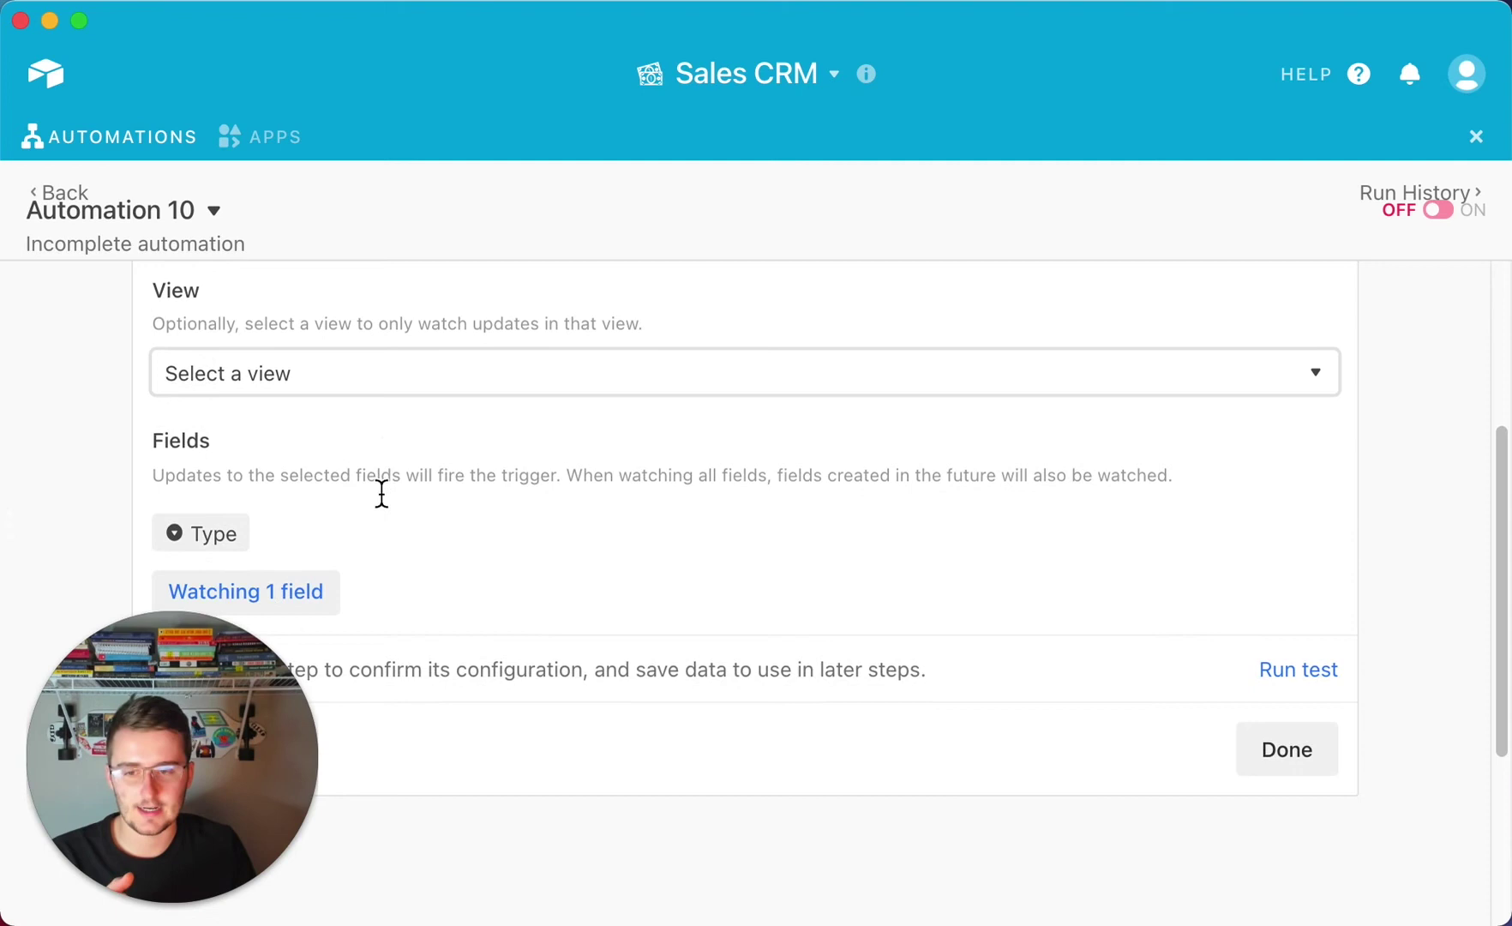
scroll(381, 493, "down", 1)
scroll(395, 504, "down", 5)
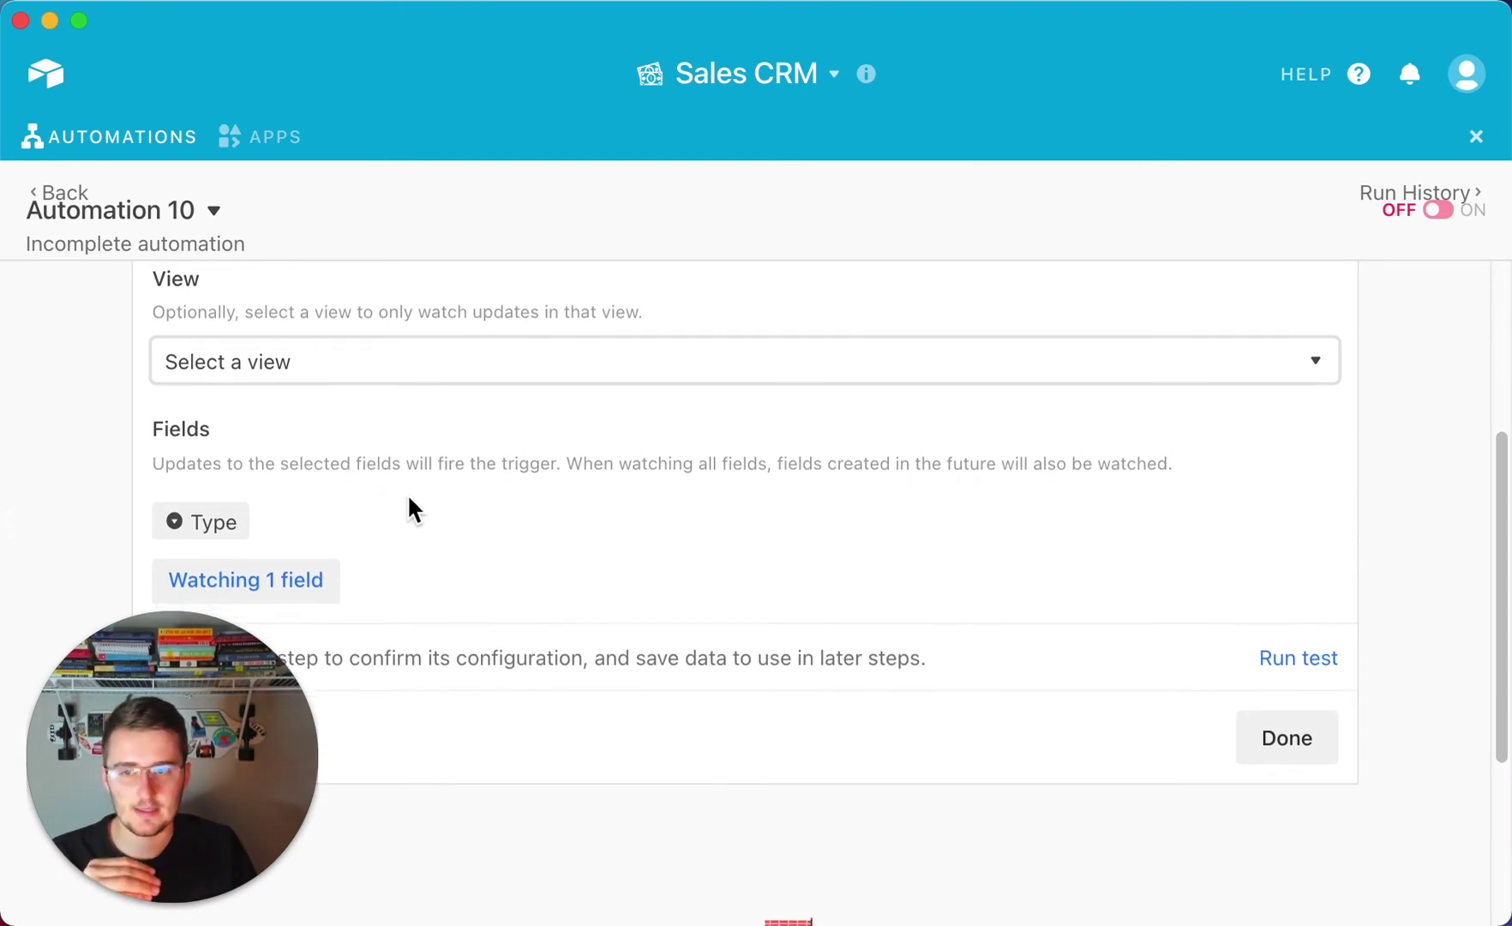
left_click(48, 190)
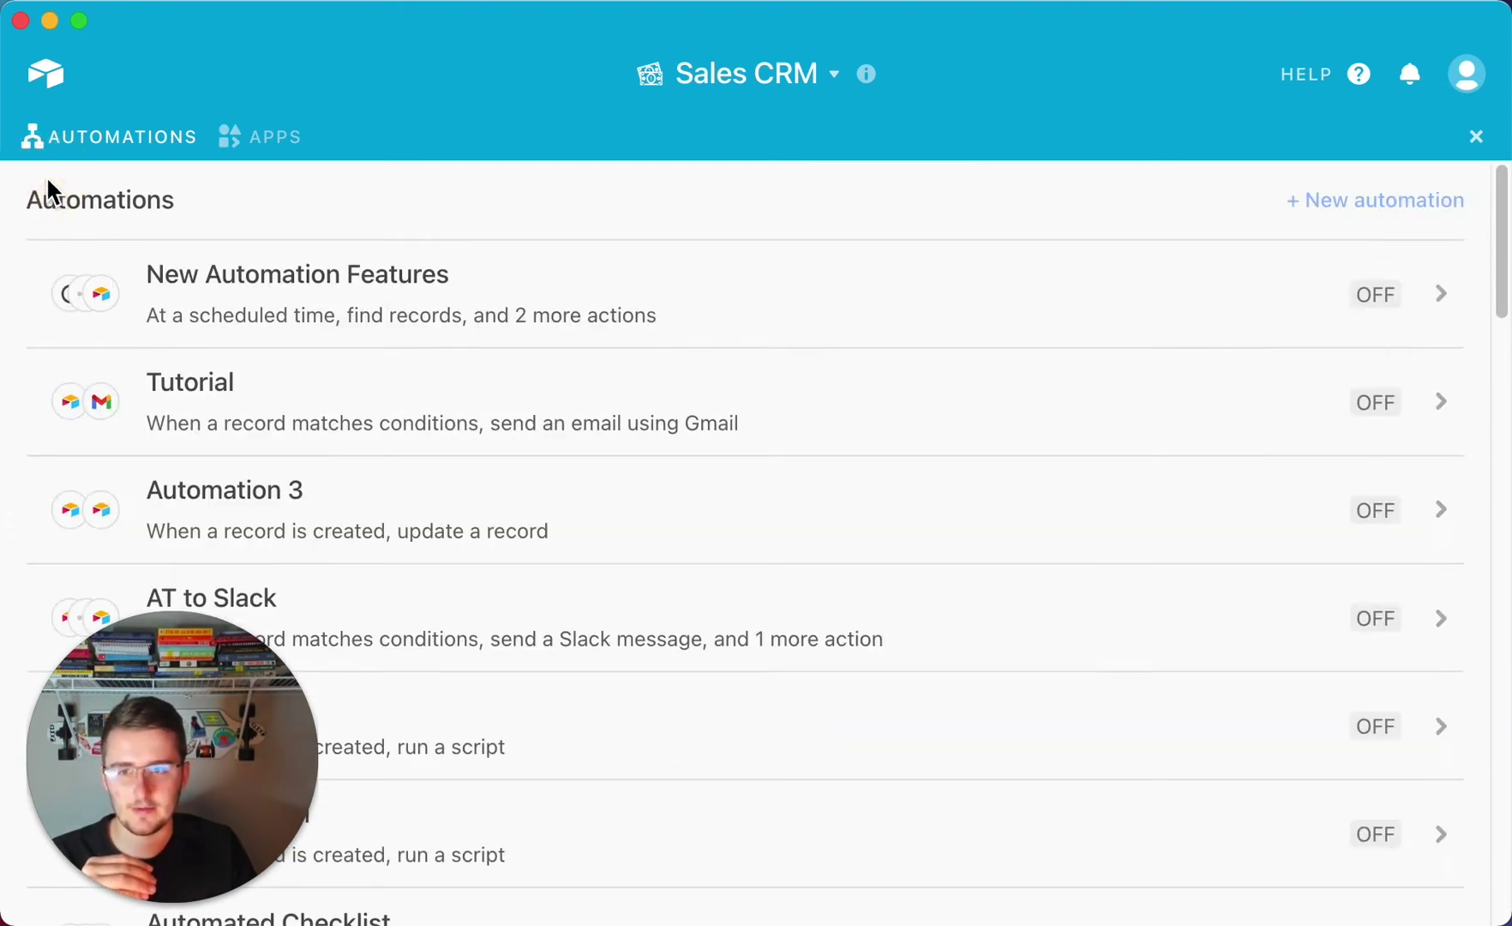
- Close the Automations panel to reveal the Interactions Calls & meetings grid
left_click(1476, 139)
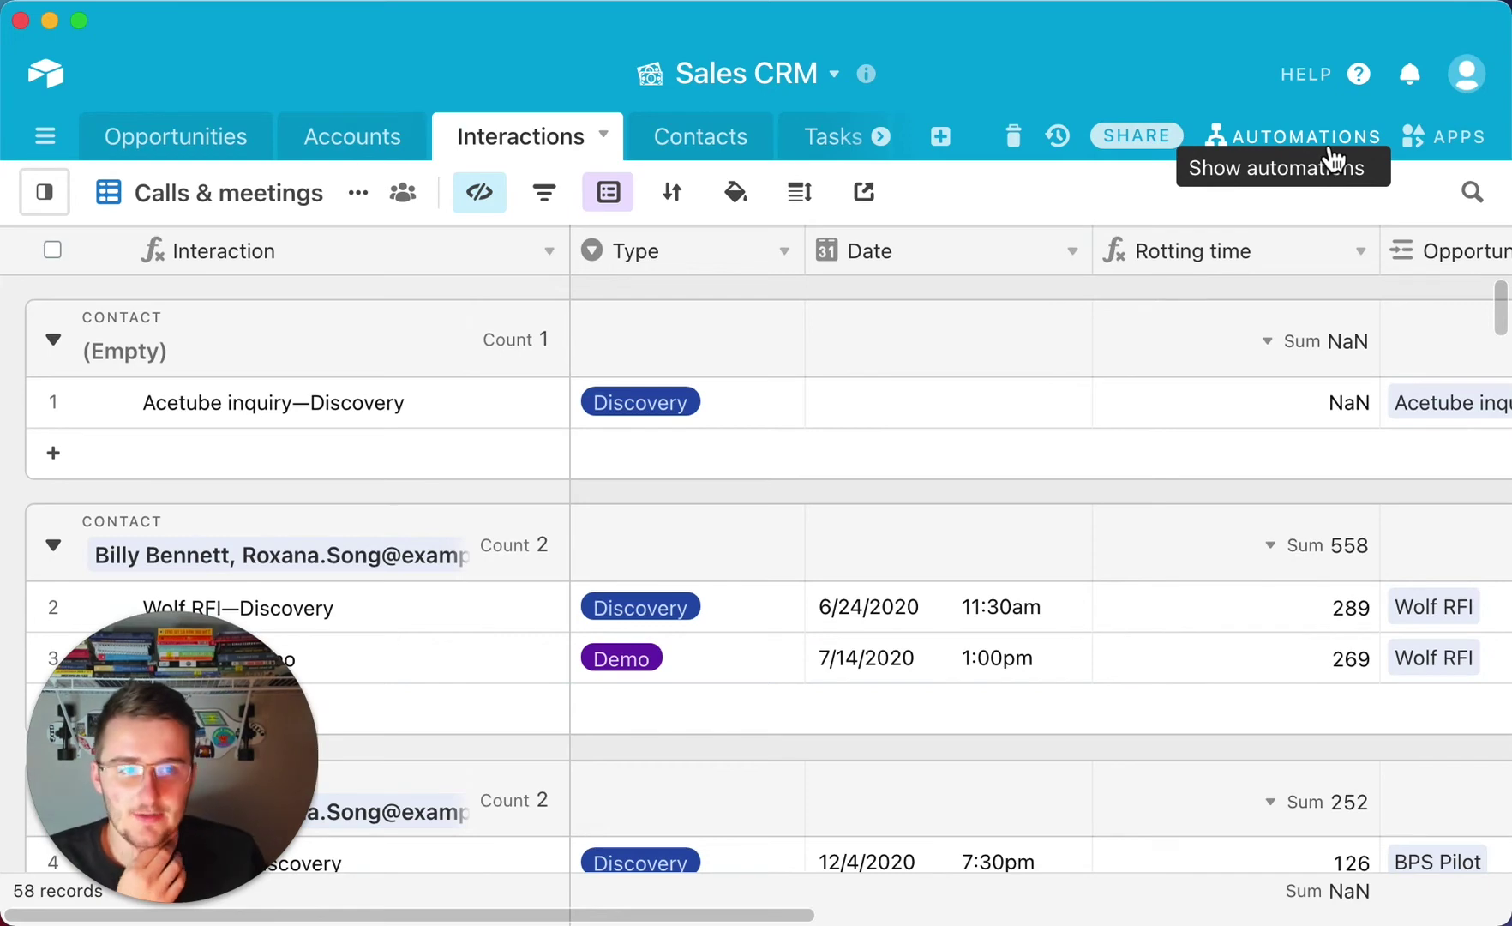
- Reopen the automations list, open Automation 10, and delete it with confirmation
left_click(1328, 150)
scroll(608, 531, "down", 3)
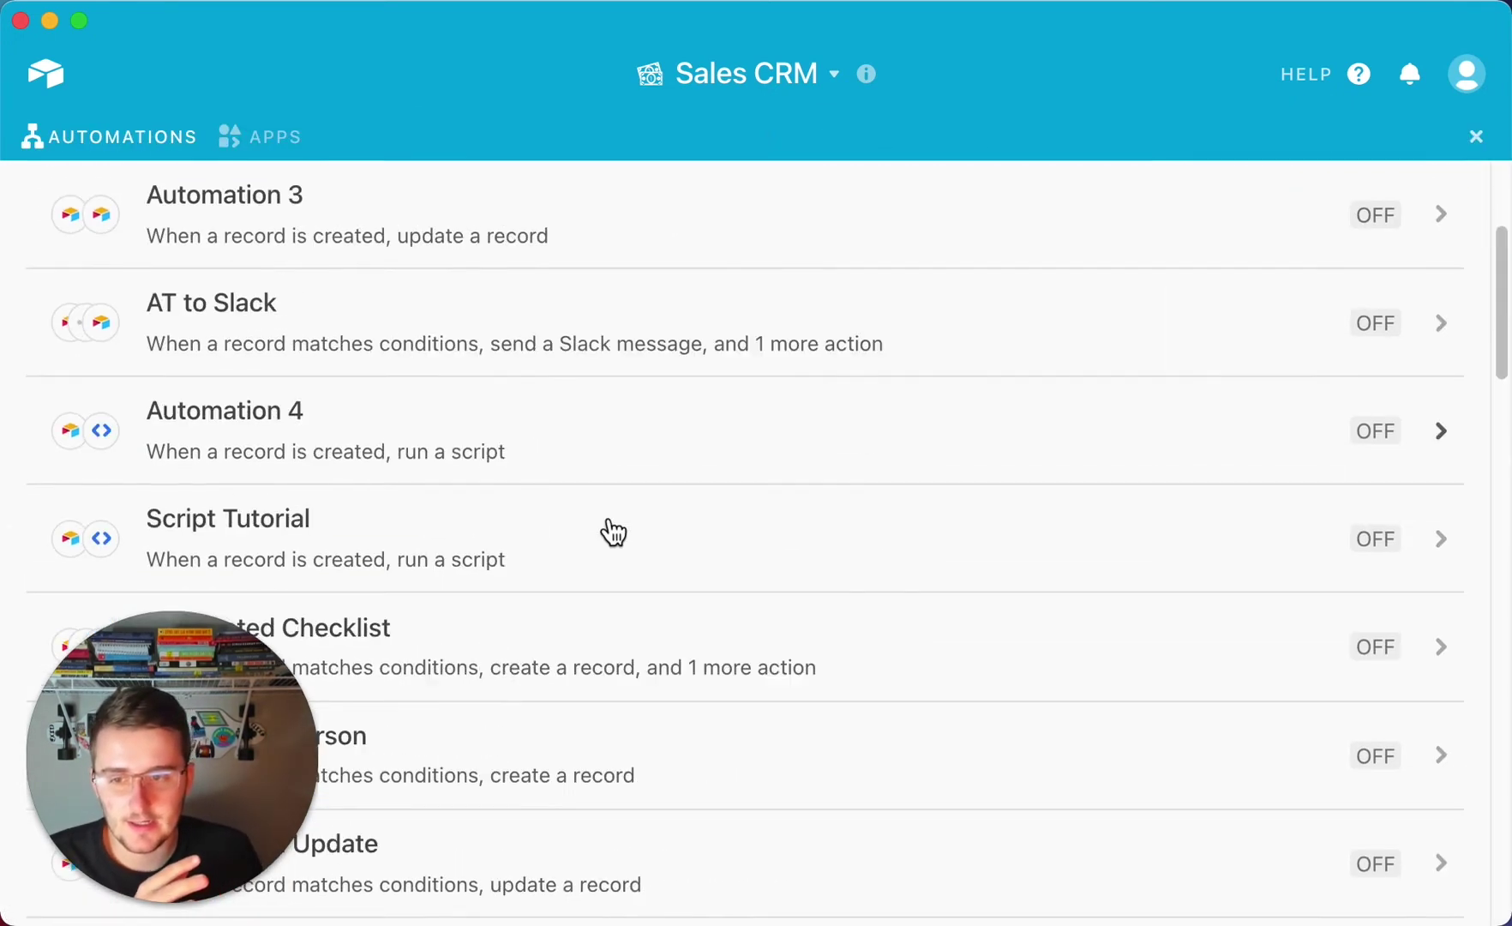
scroll(294, 378, "down", 8)
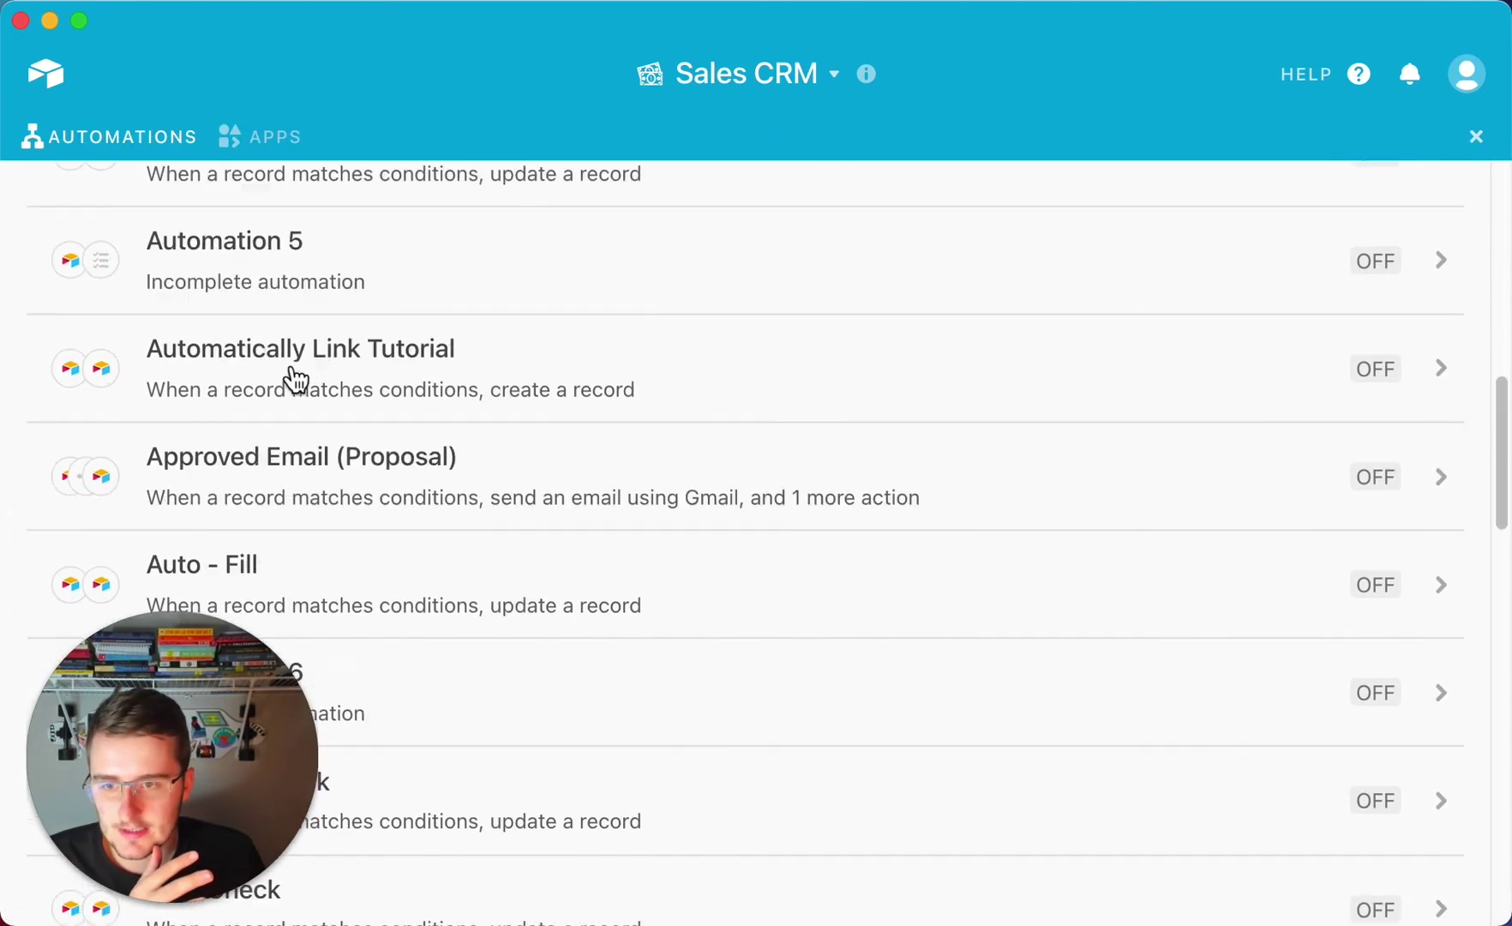
scroll(294, 378, "down", 12)
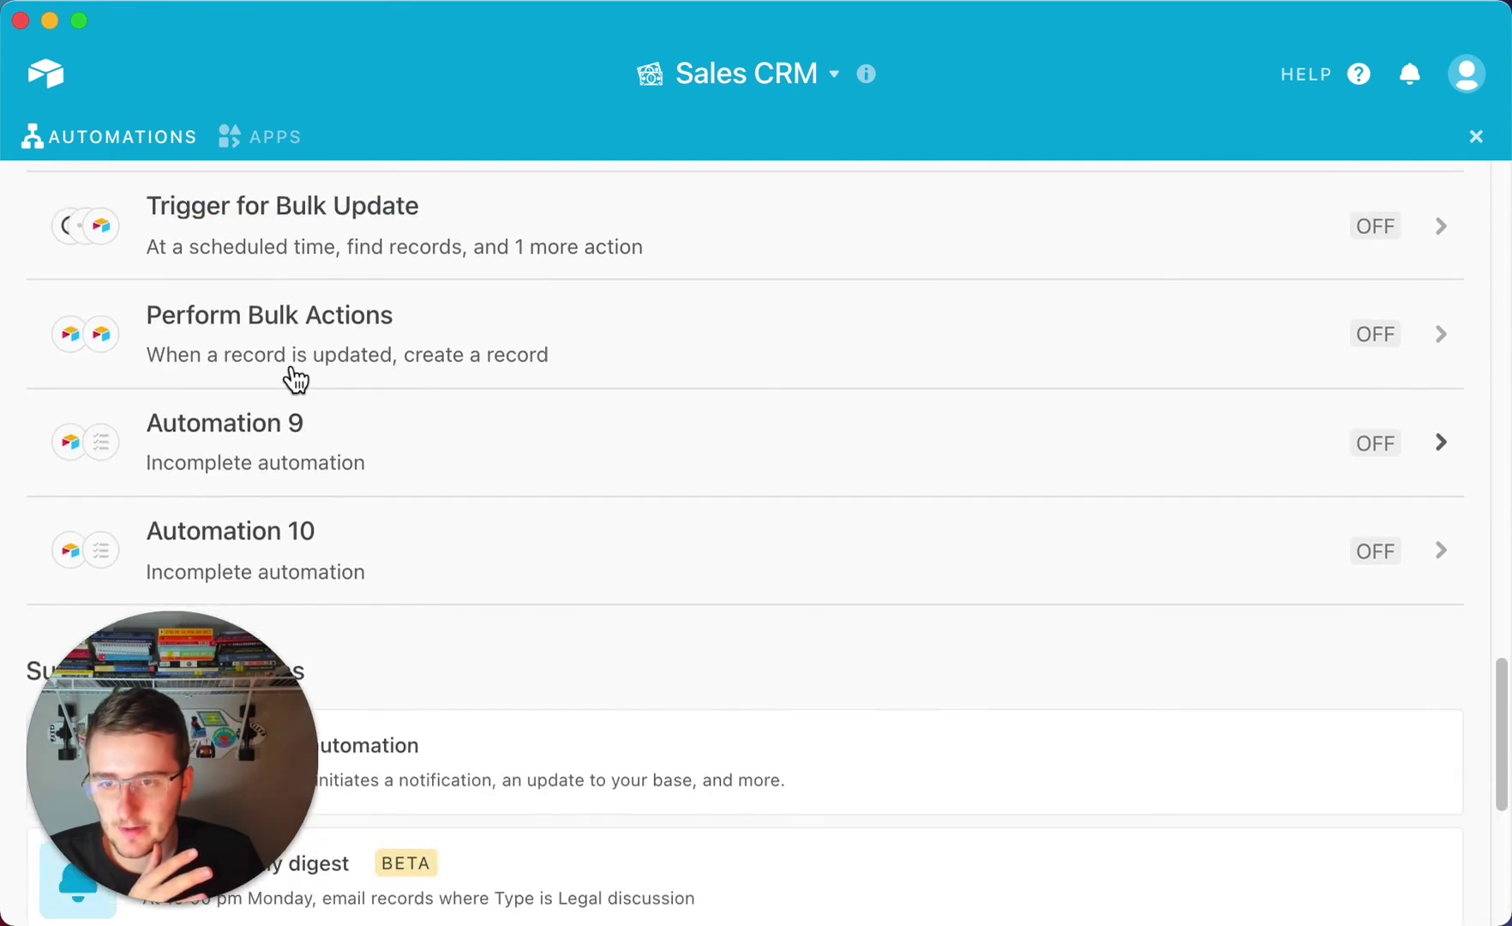
left_click(351, 561)
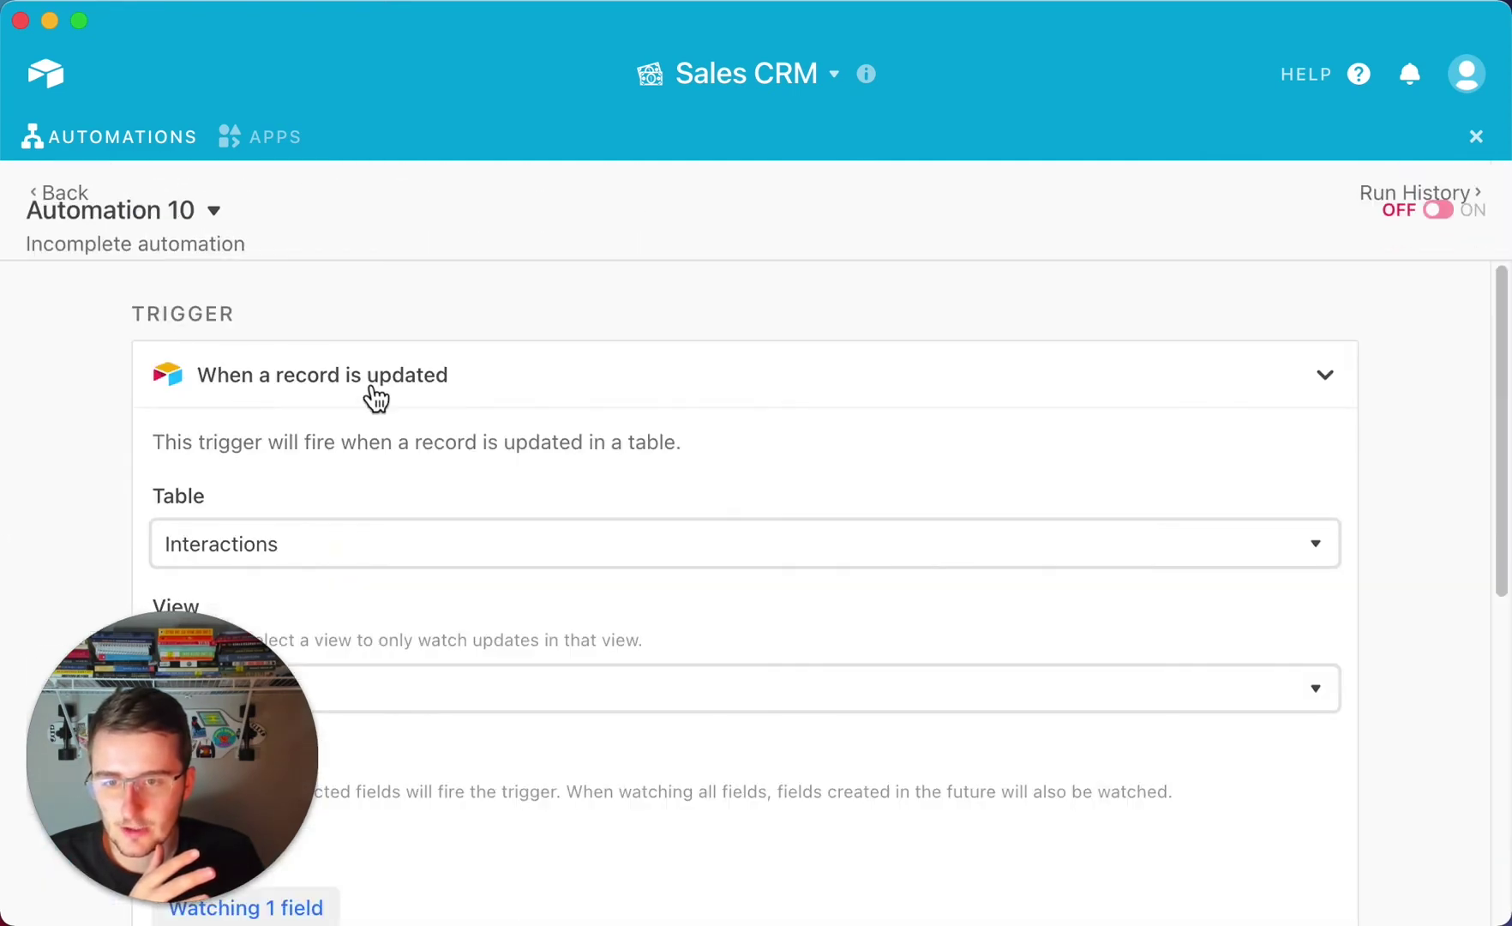
scroll(729, 449, "down", 1)
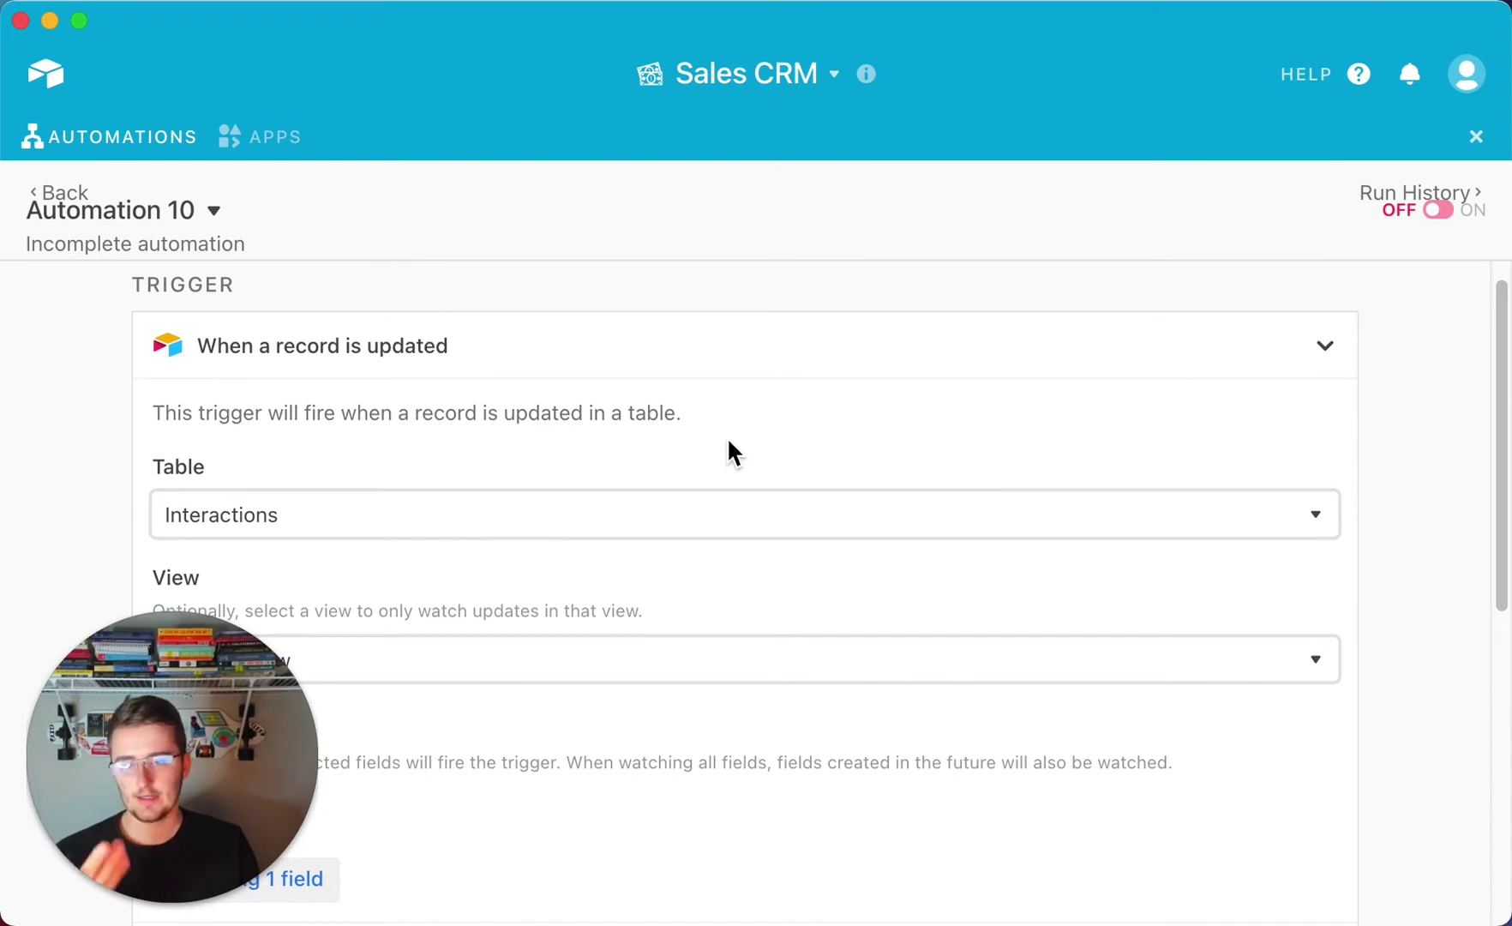
left_click(205, 214)
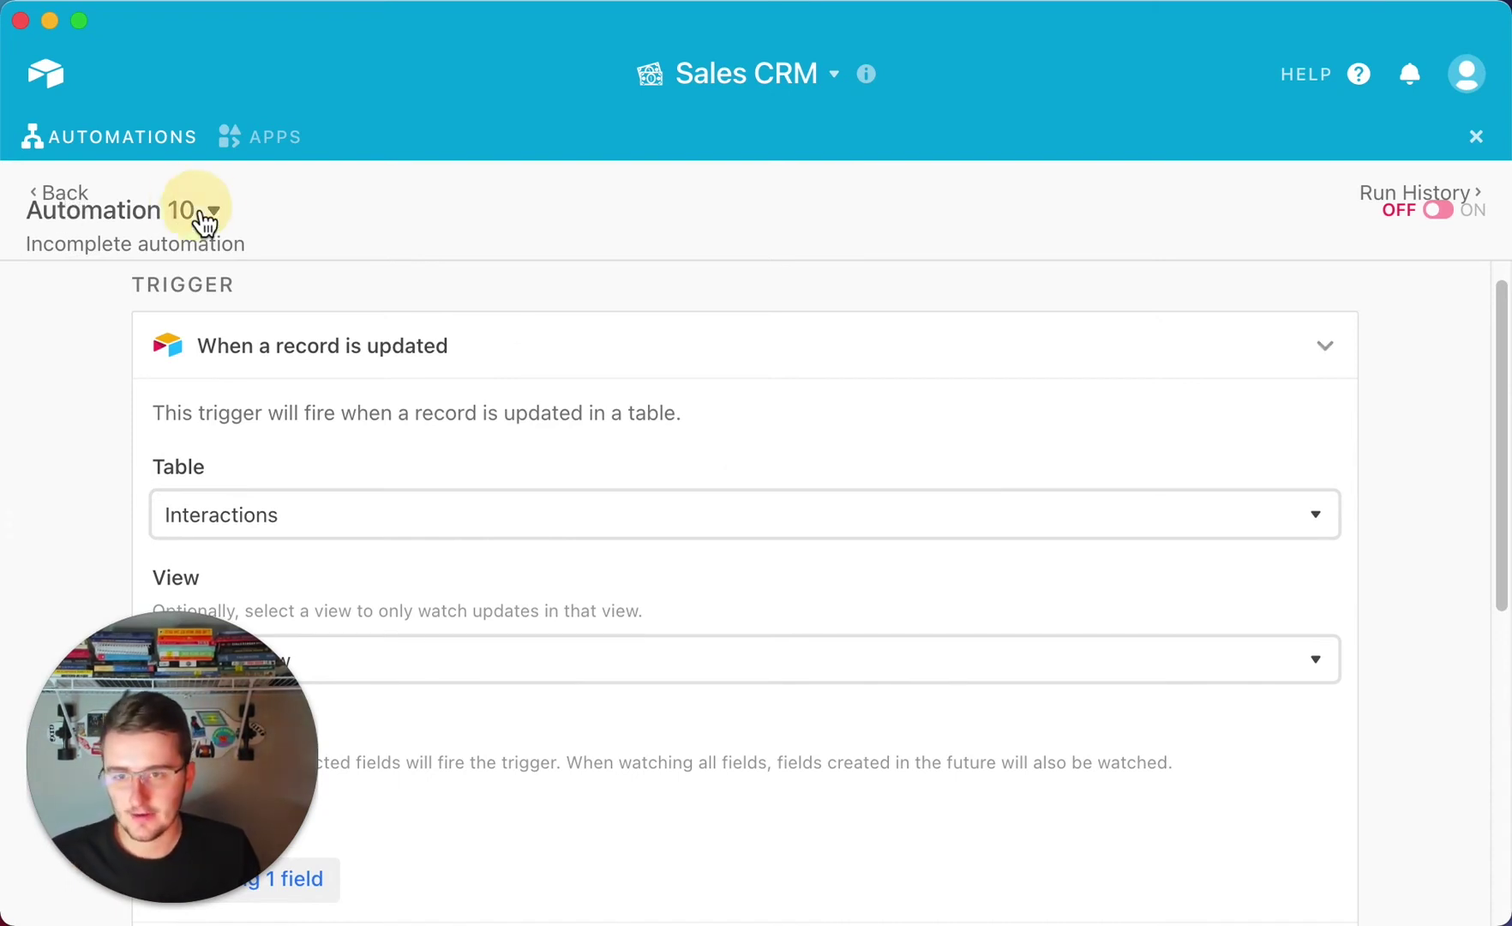
left_click(190, 430)
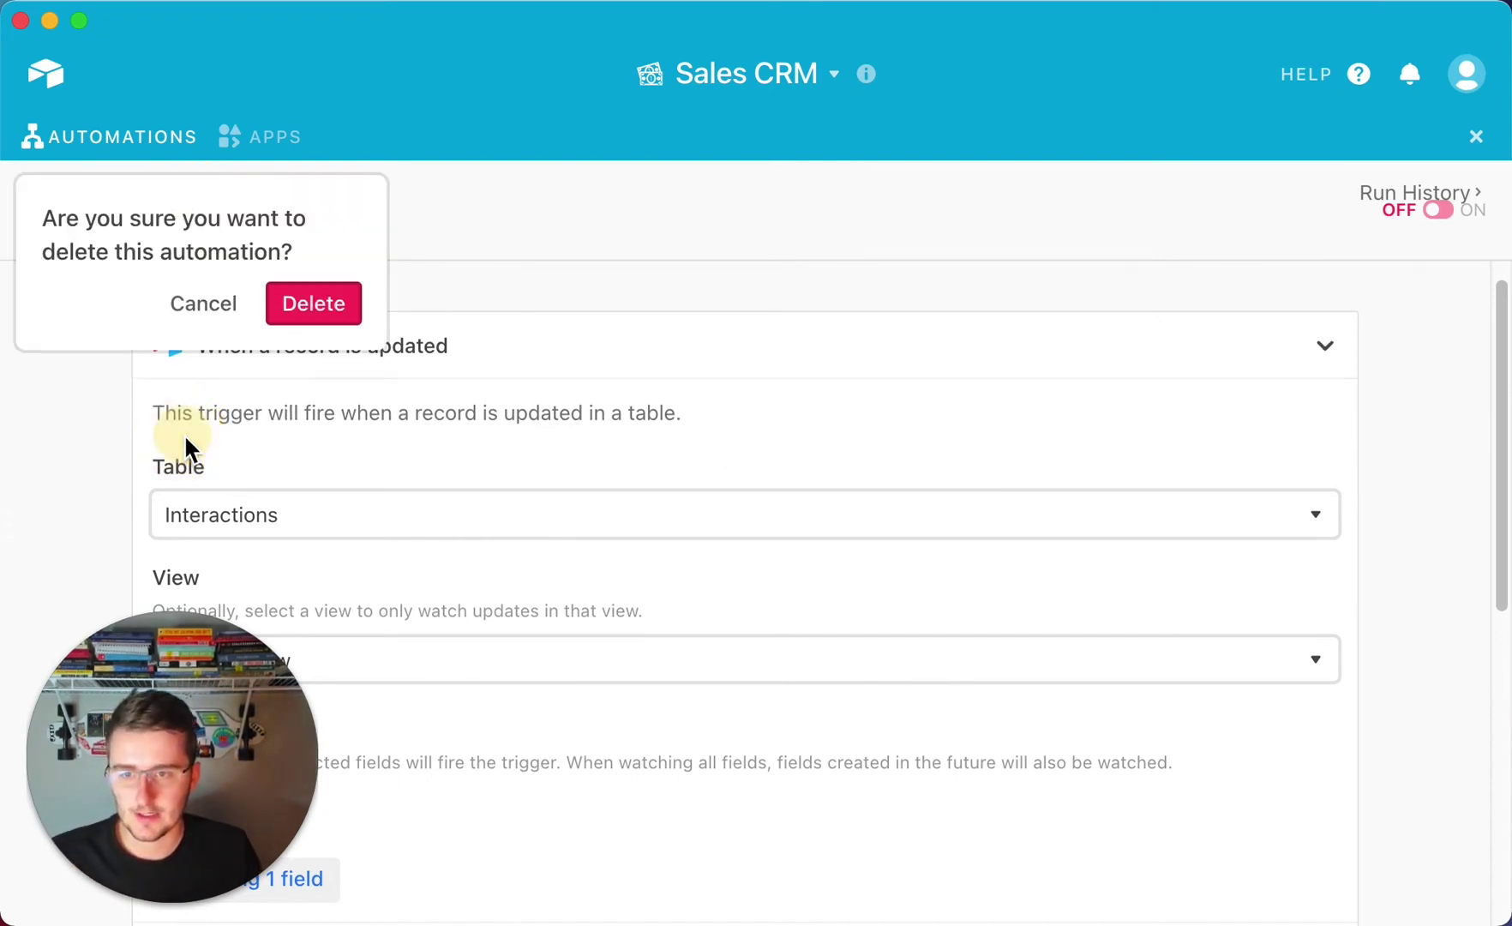
left_click(306, 315)
scroll(337, 392, "down", 10)
scroll(1012, 223, "up", 10)
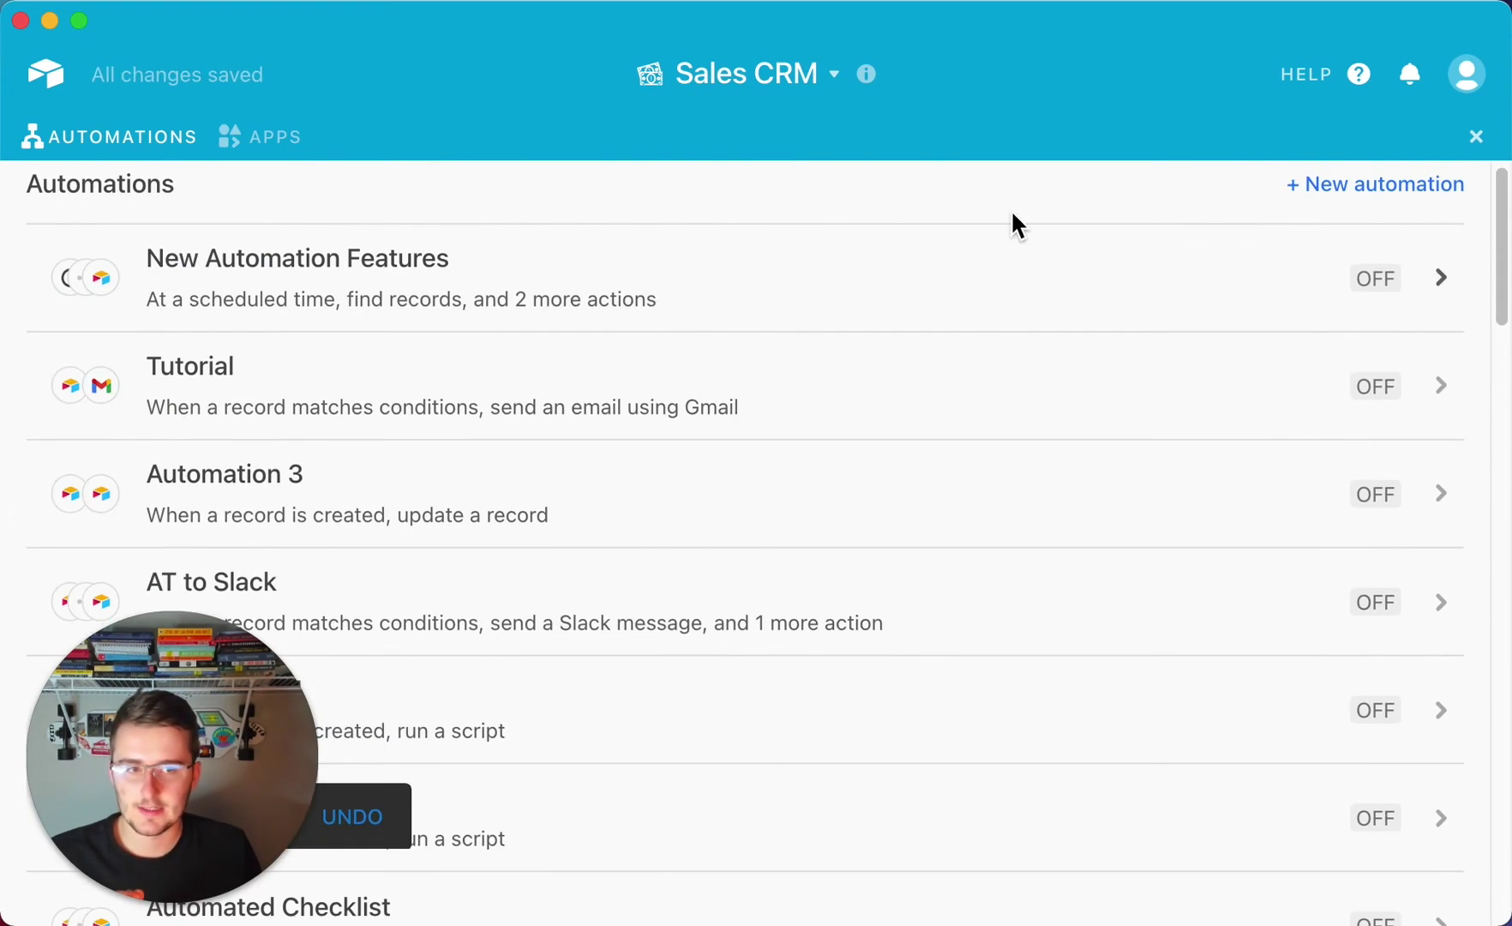
- Start a fresh automation using the 'When record matches conditions' trigger
left_click(1414, 199)
left_click(752, 647)
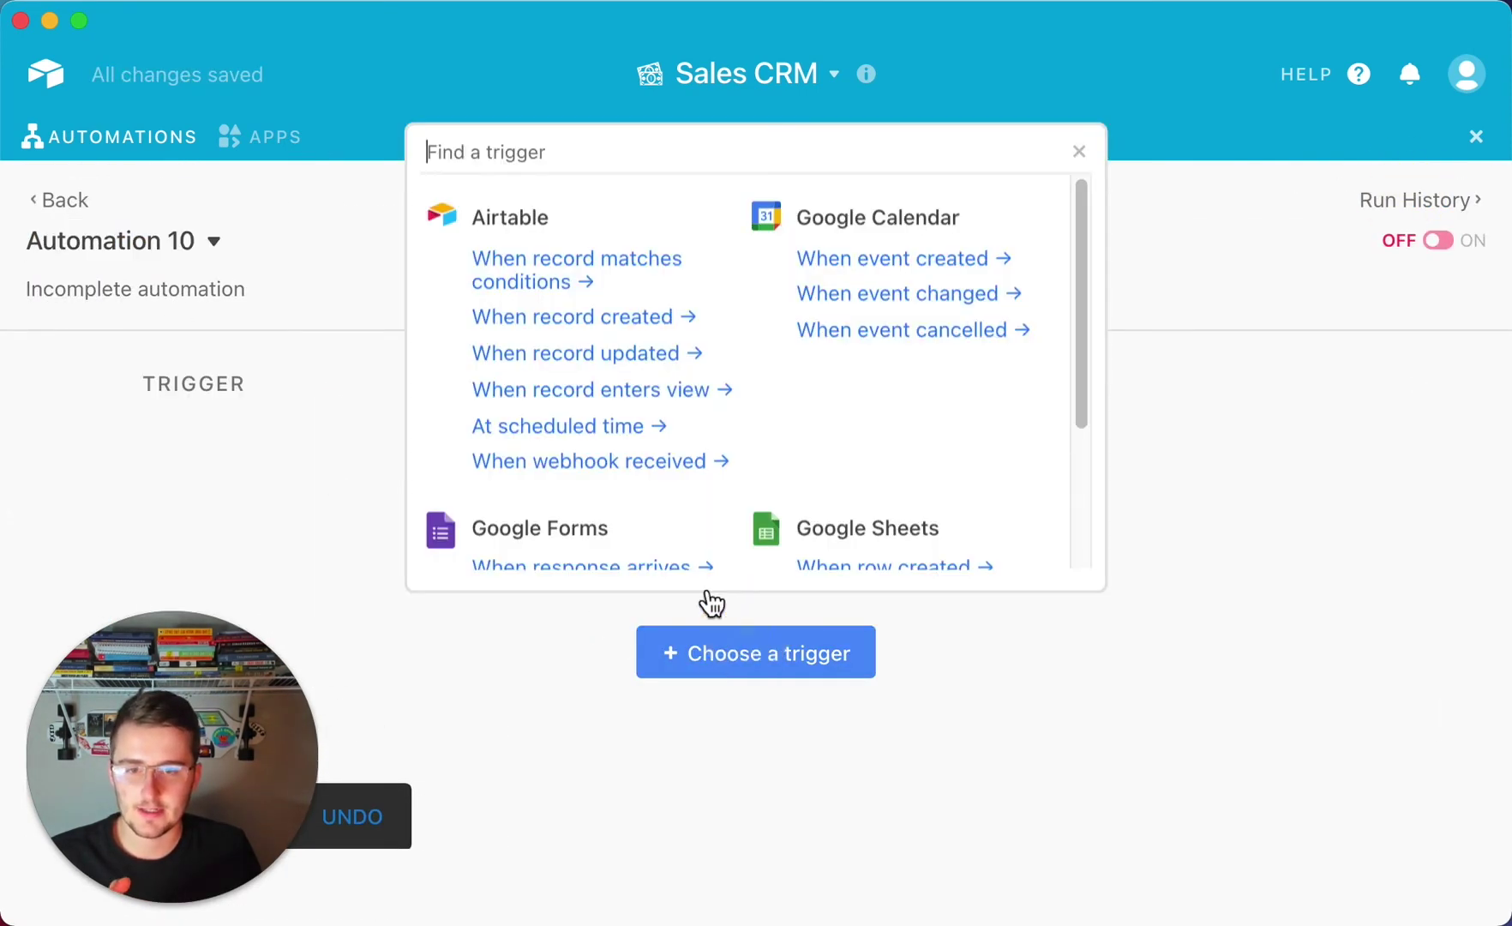
left_click(605, 282)
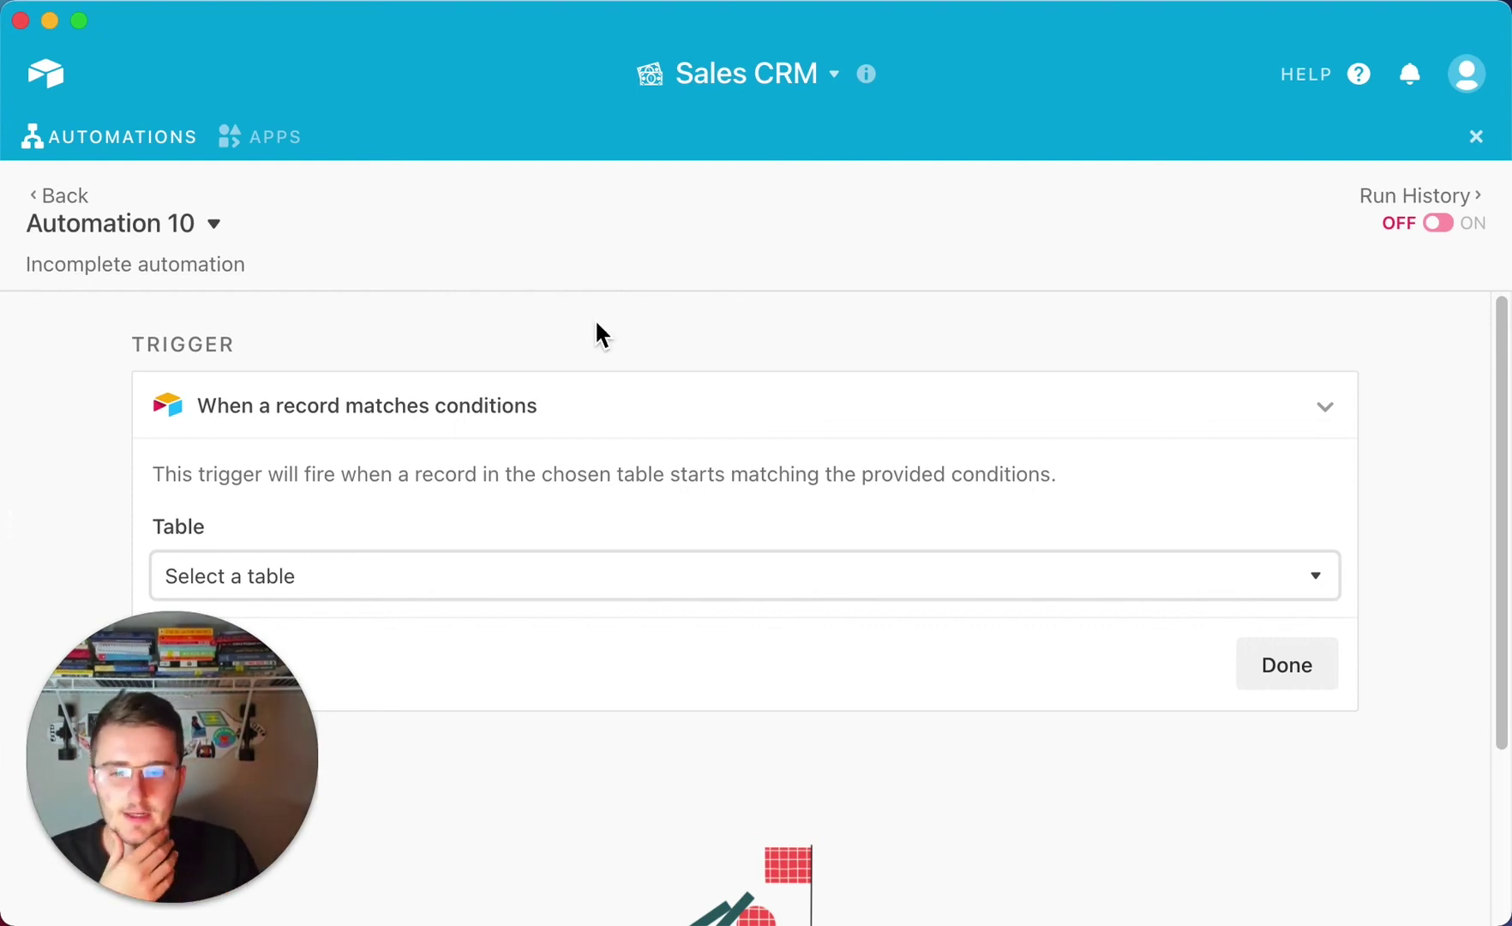
- Point the trigger at the Opportunities table
scroll(596, 324, "down", 3)
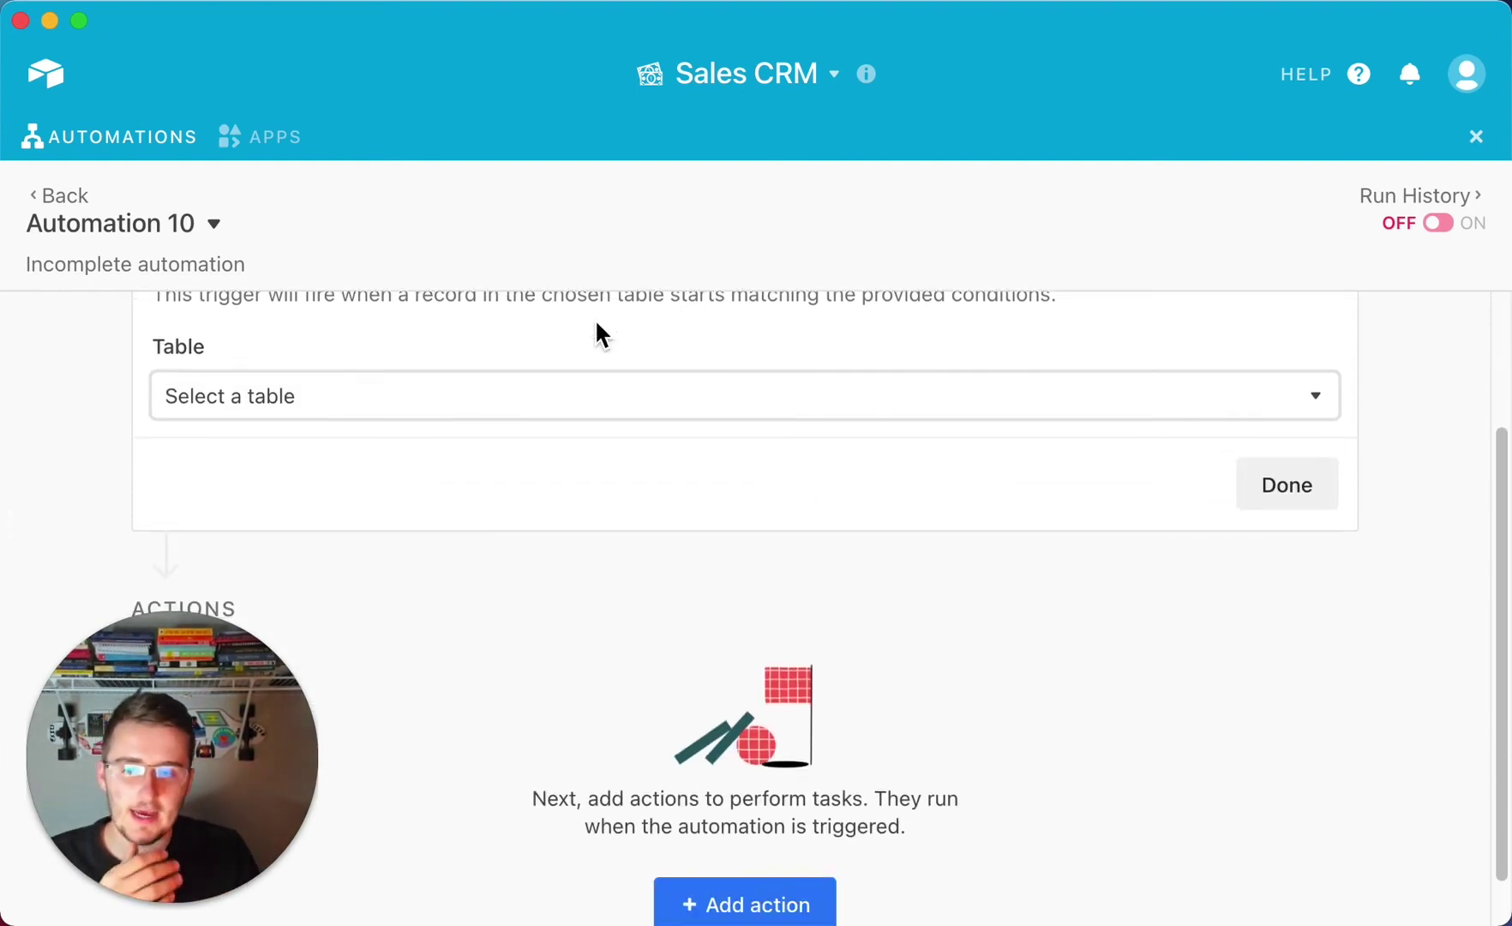
left_click(483, 391)
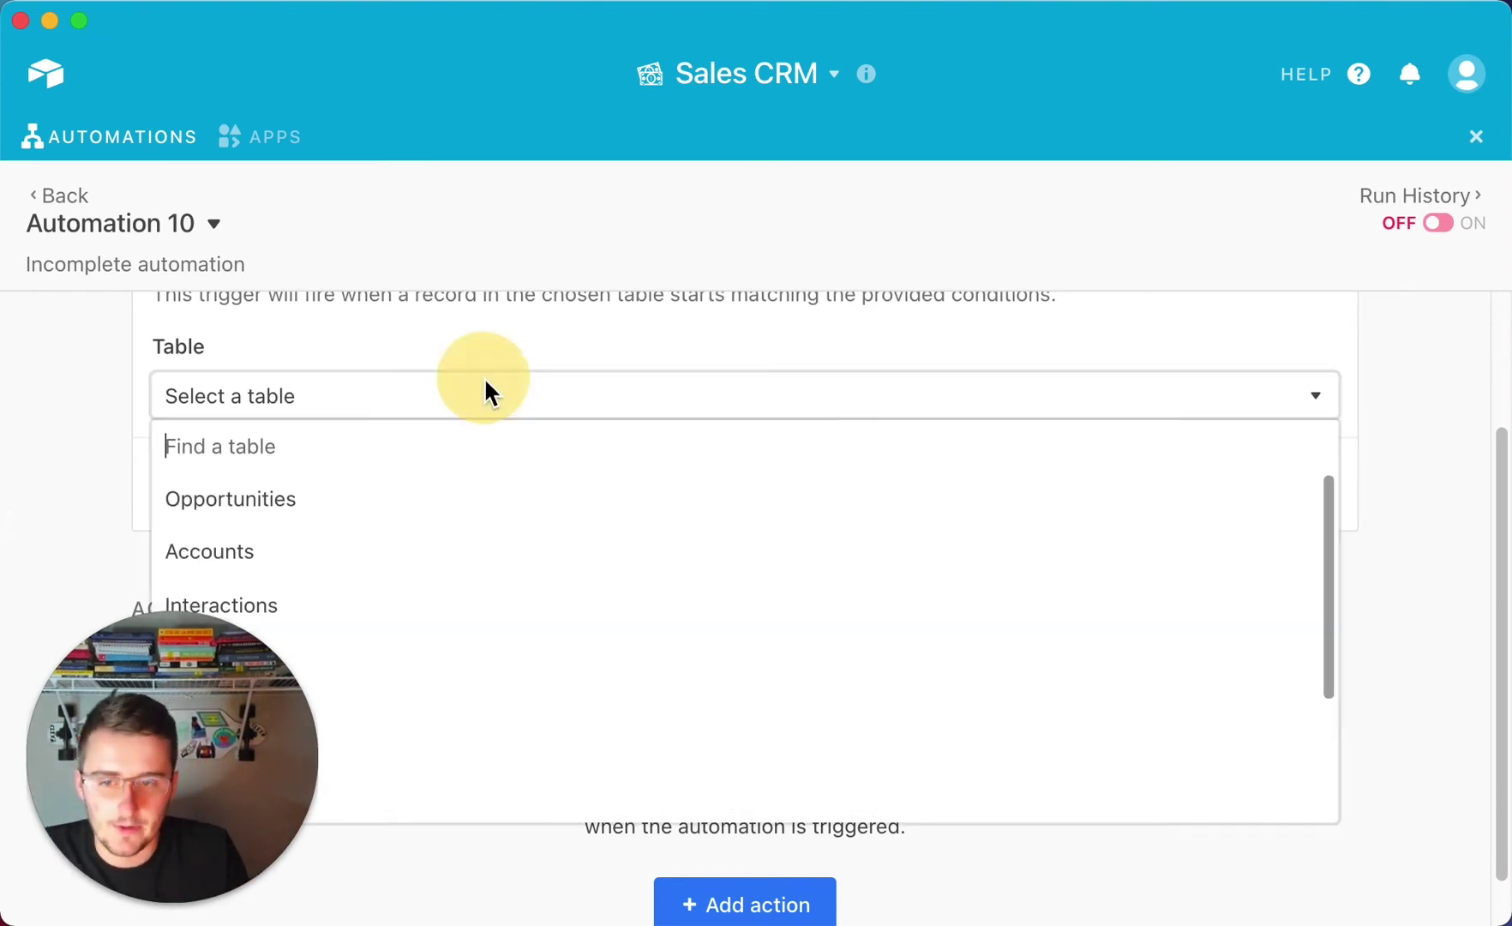
left_click(230, 501)
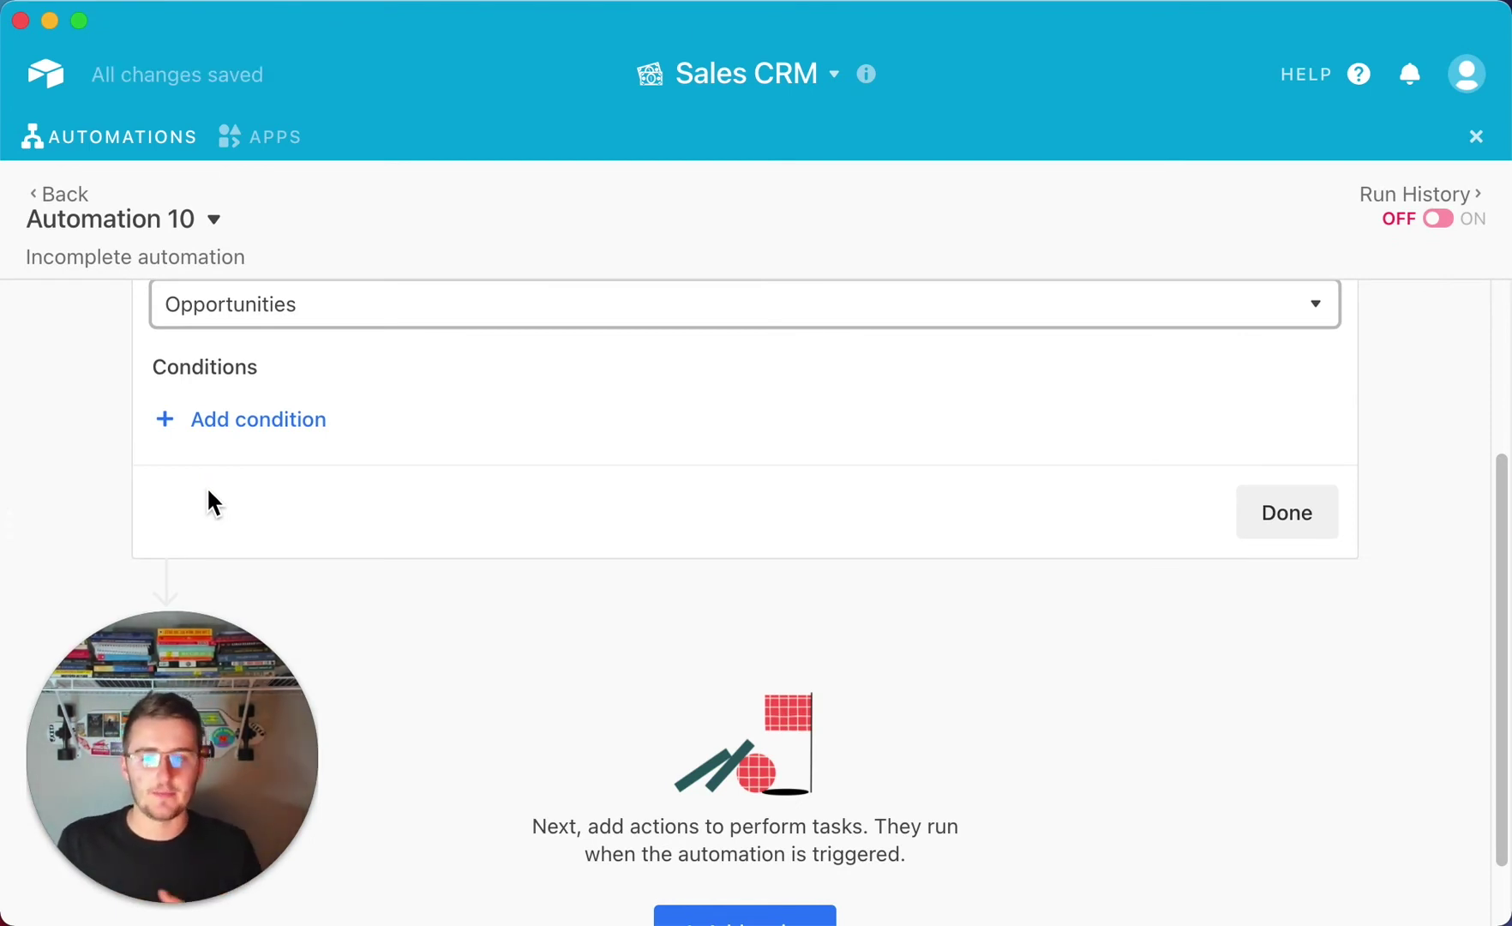
scroll(878, 674, "down", 2)
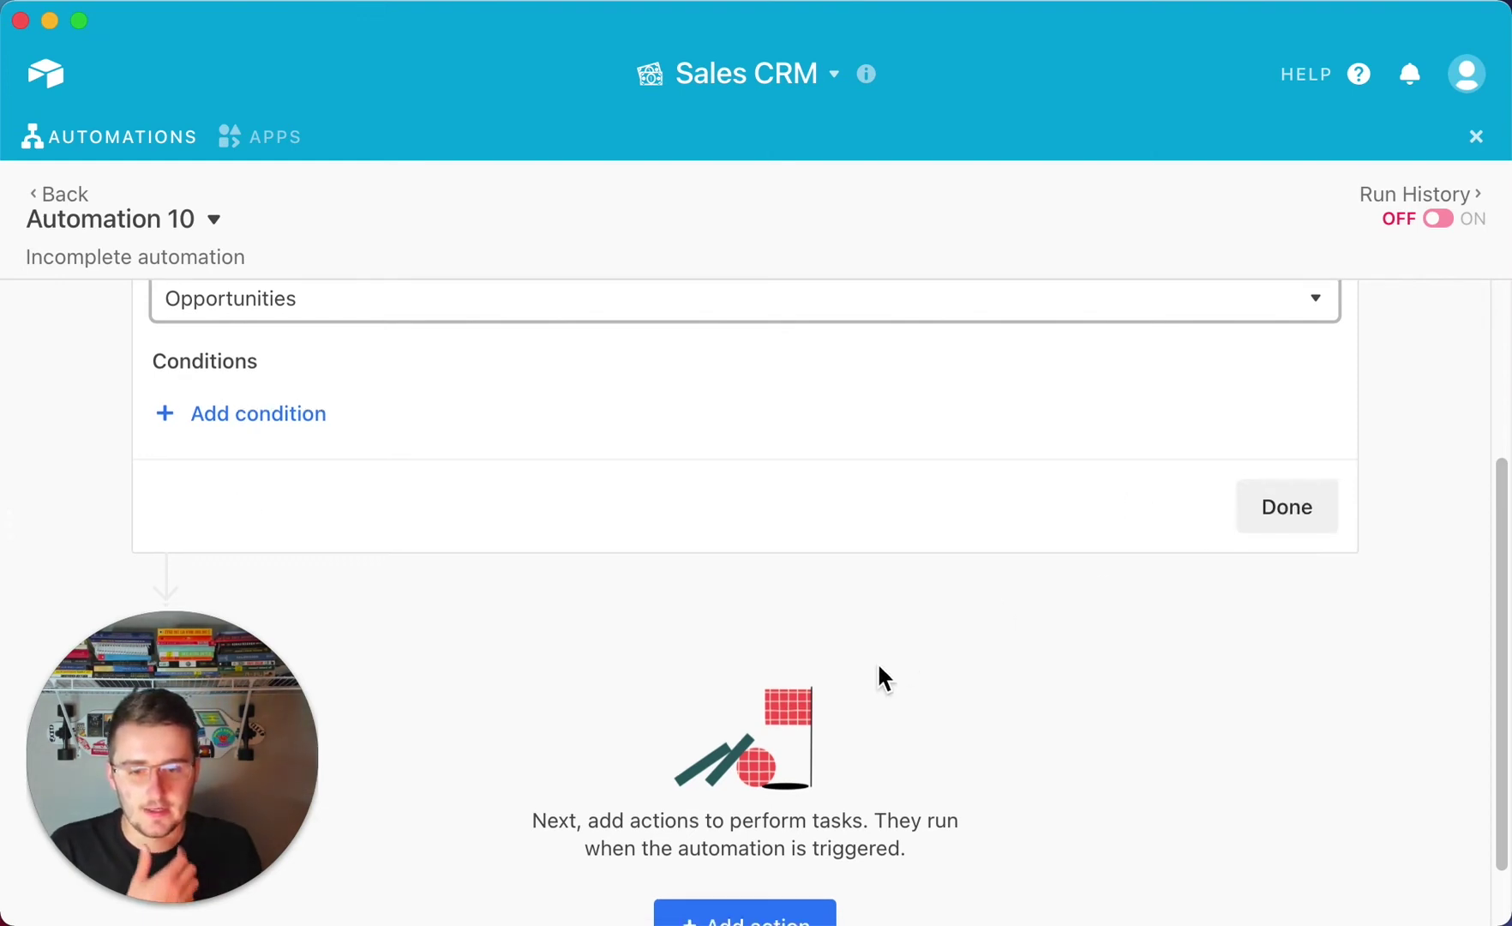
left_click(776, 852)
left_click(331, 422)
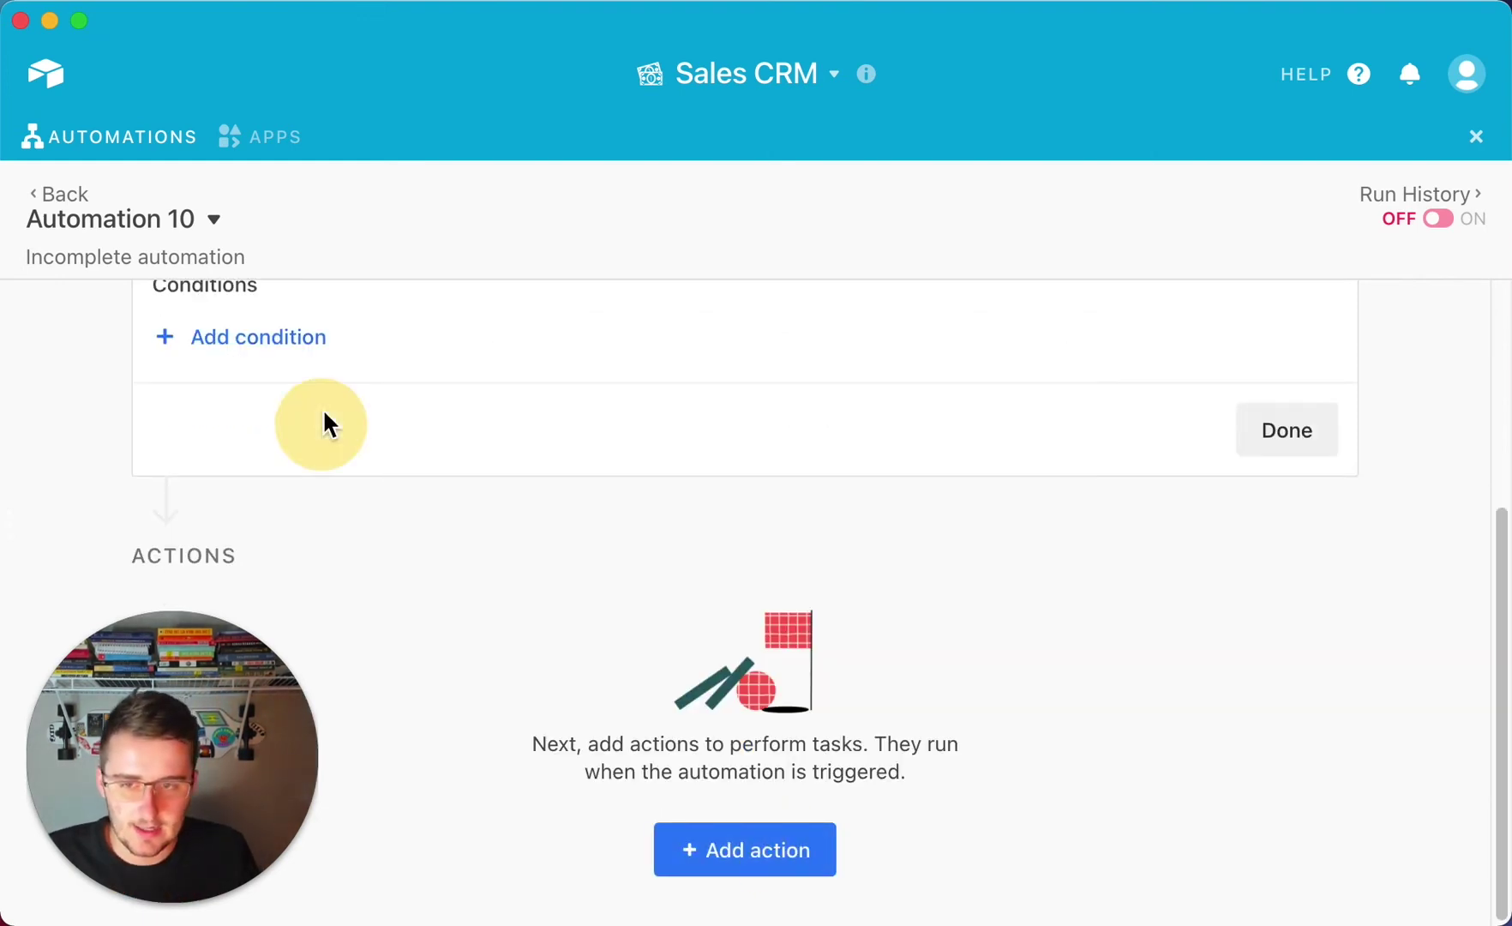
scroll(309, 386, "up", 5)
- Add the condition 'Opportunity name is not empty', run the trigger test, and finish
left_click(300, 567)
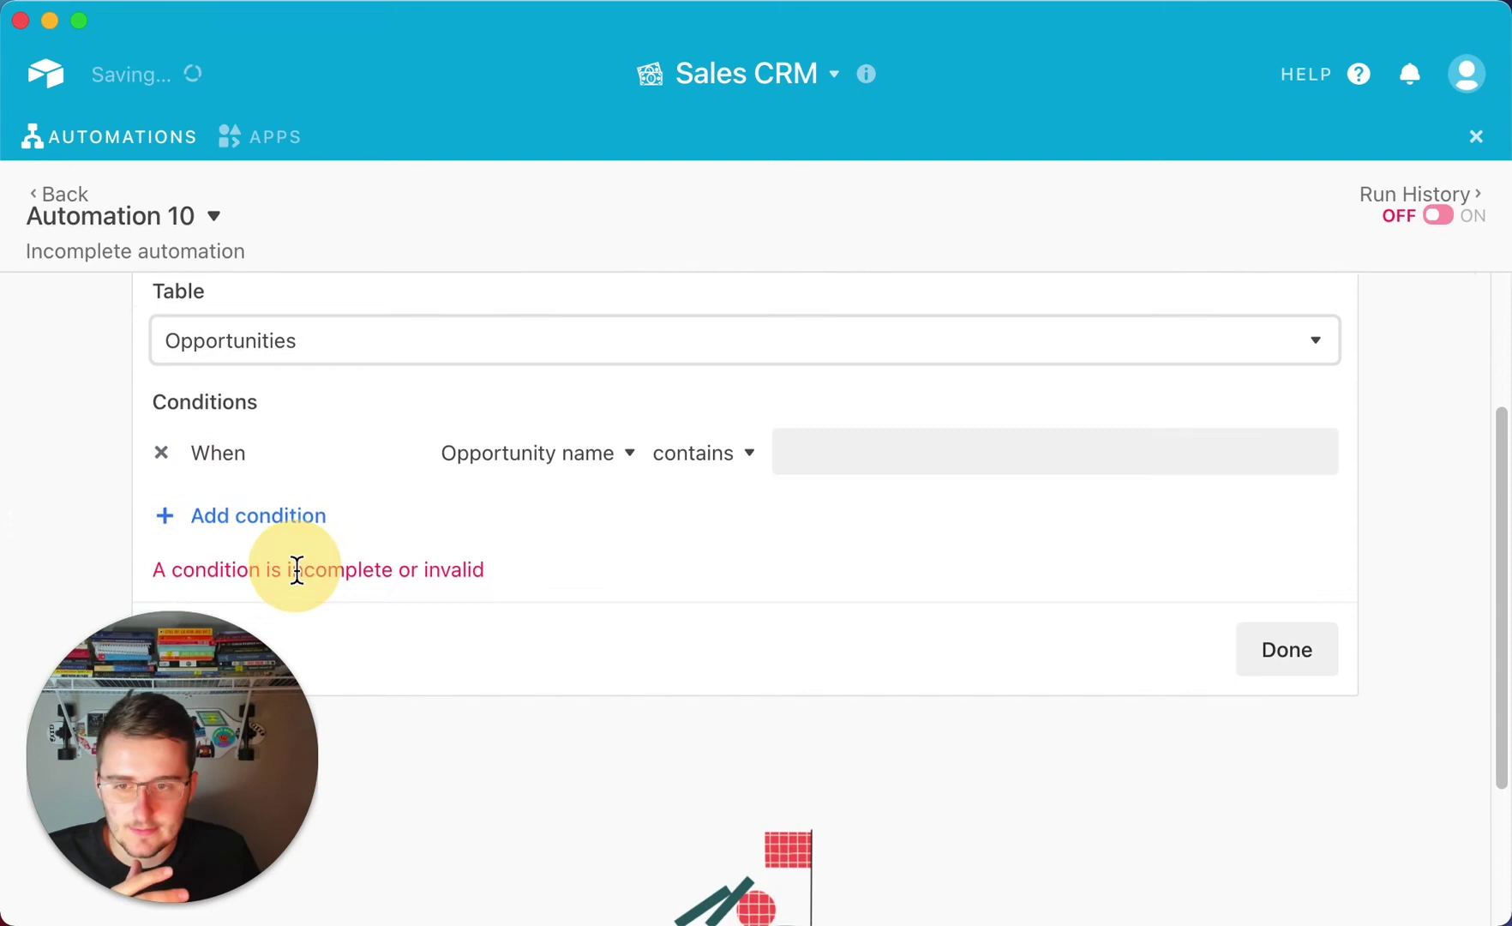
left_click(487, 462)
left_click(739, 467)
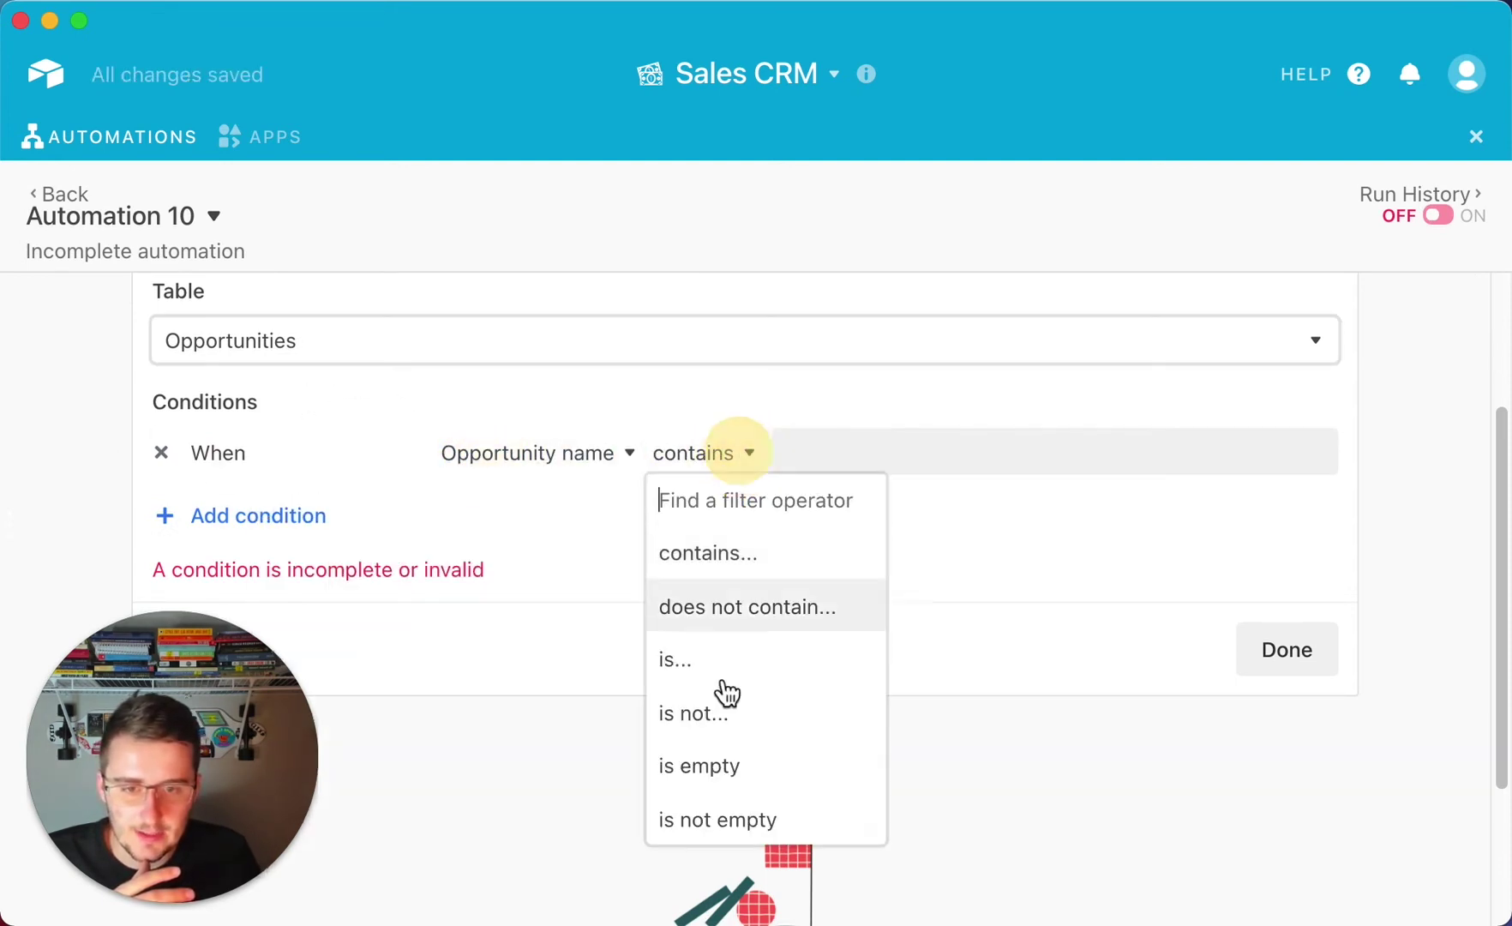
left_click(720, 827)
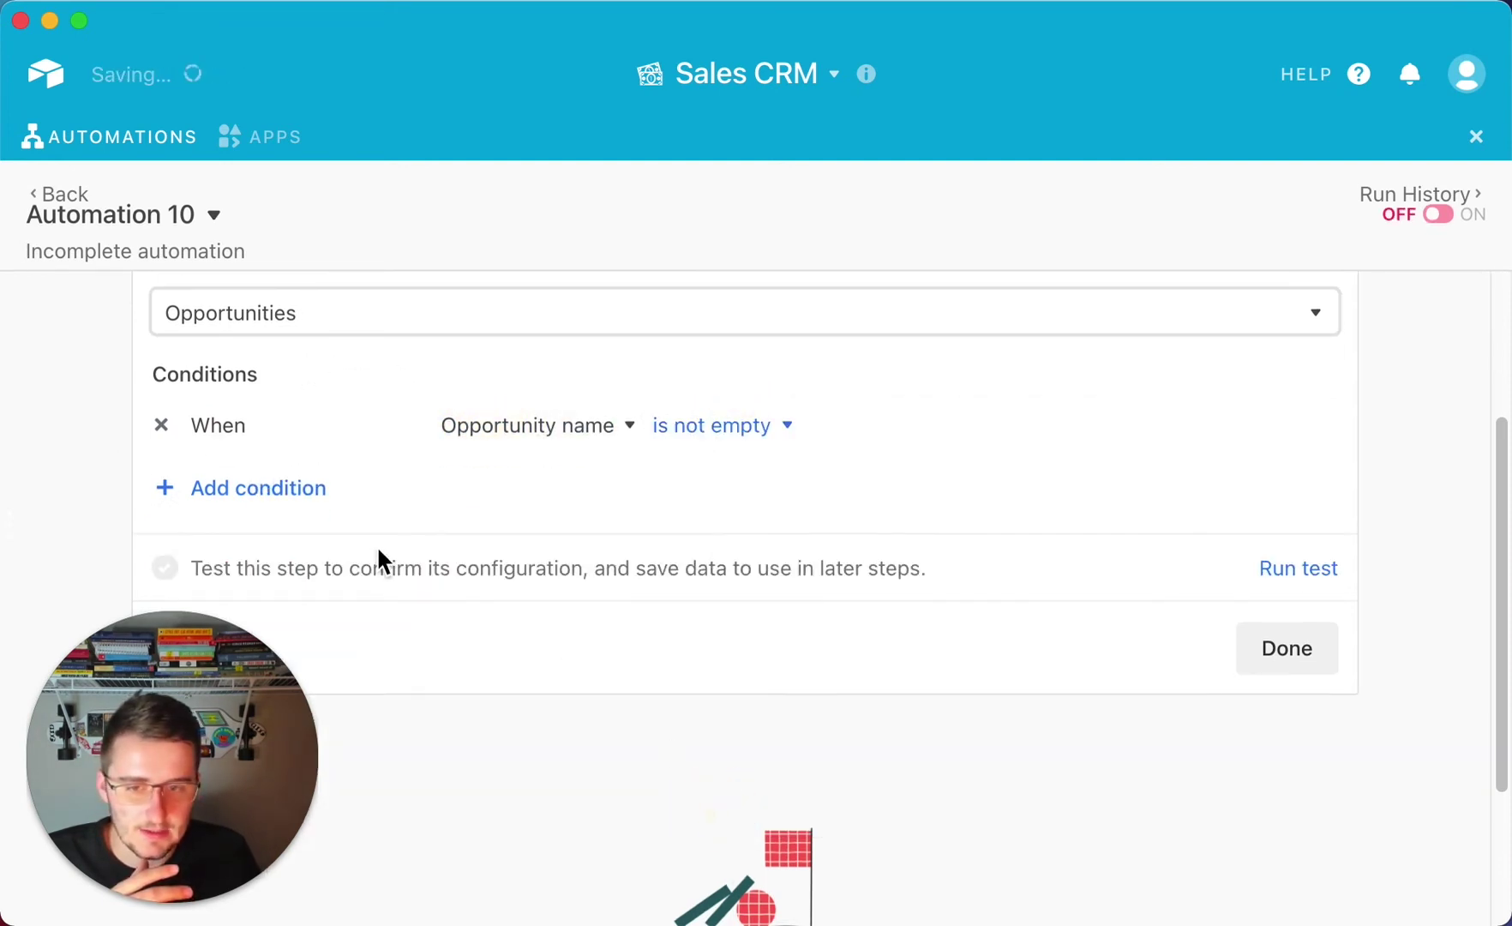
left_click(1318, 578)
left_click(1299, 650)
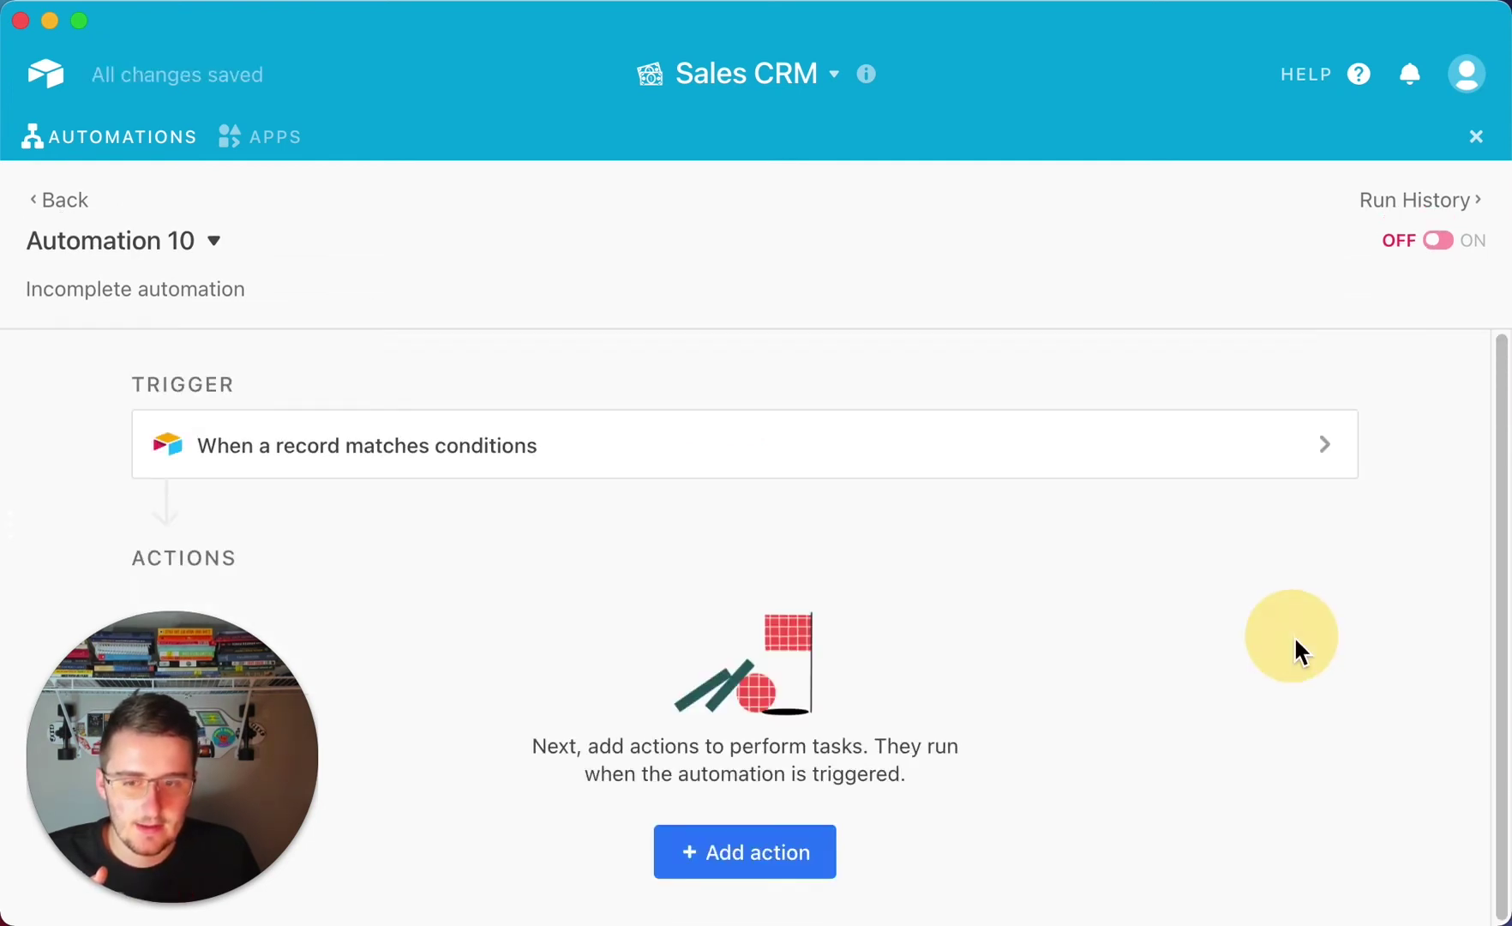
- Add a Gmail send-email action after the trigger
left_click(725, 857)
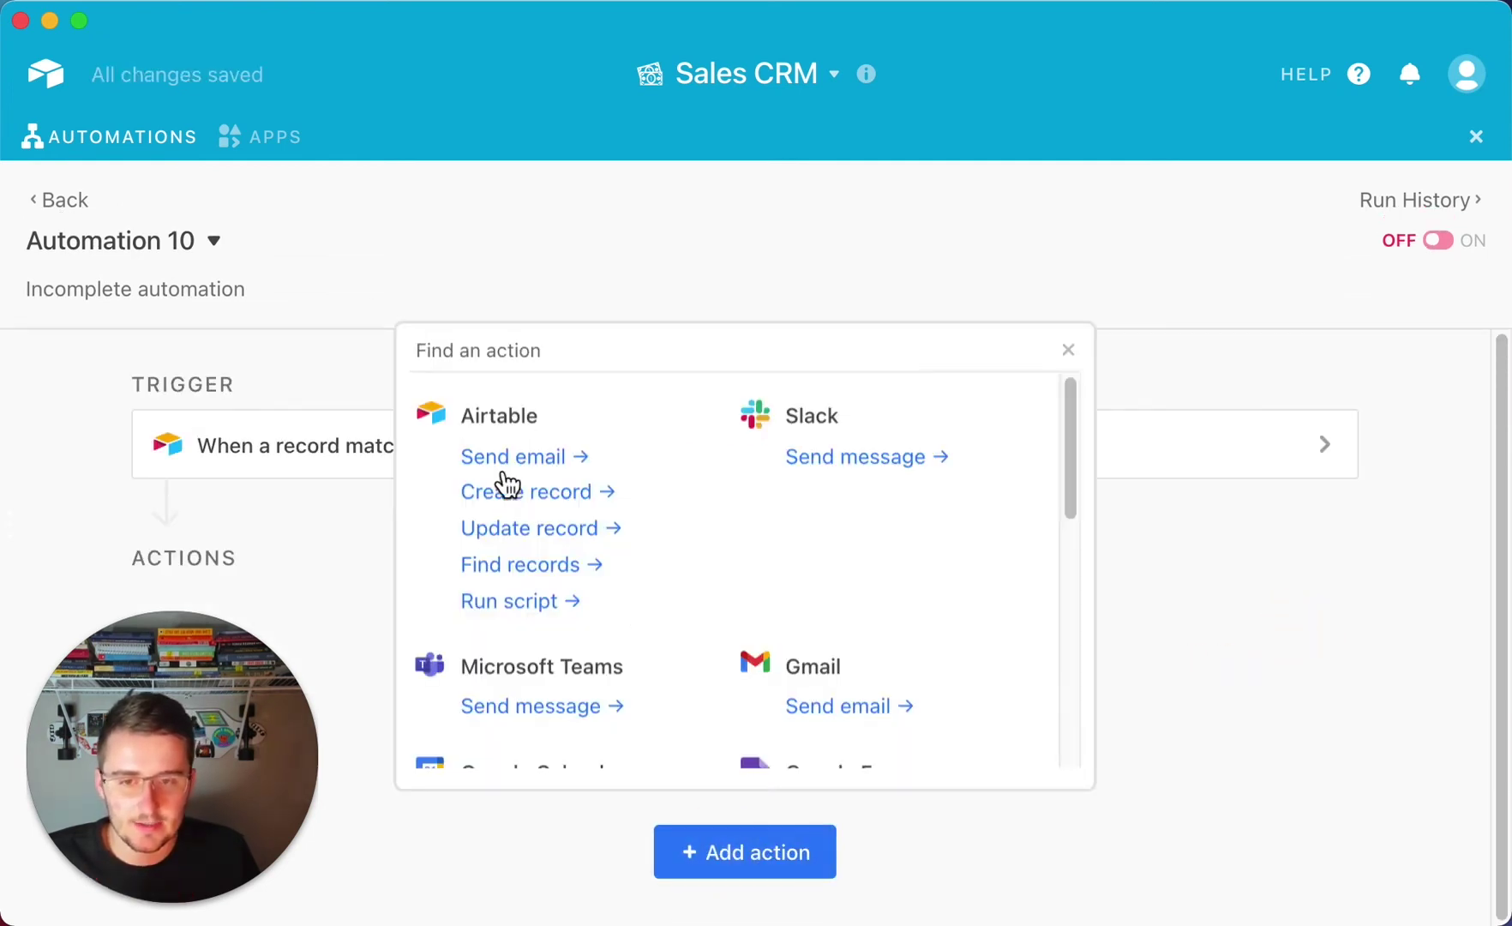
left_click(851, 720)
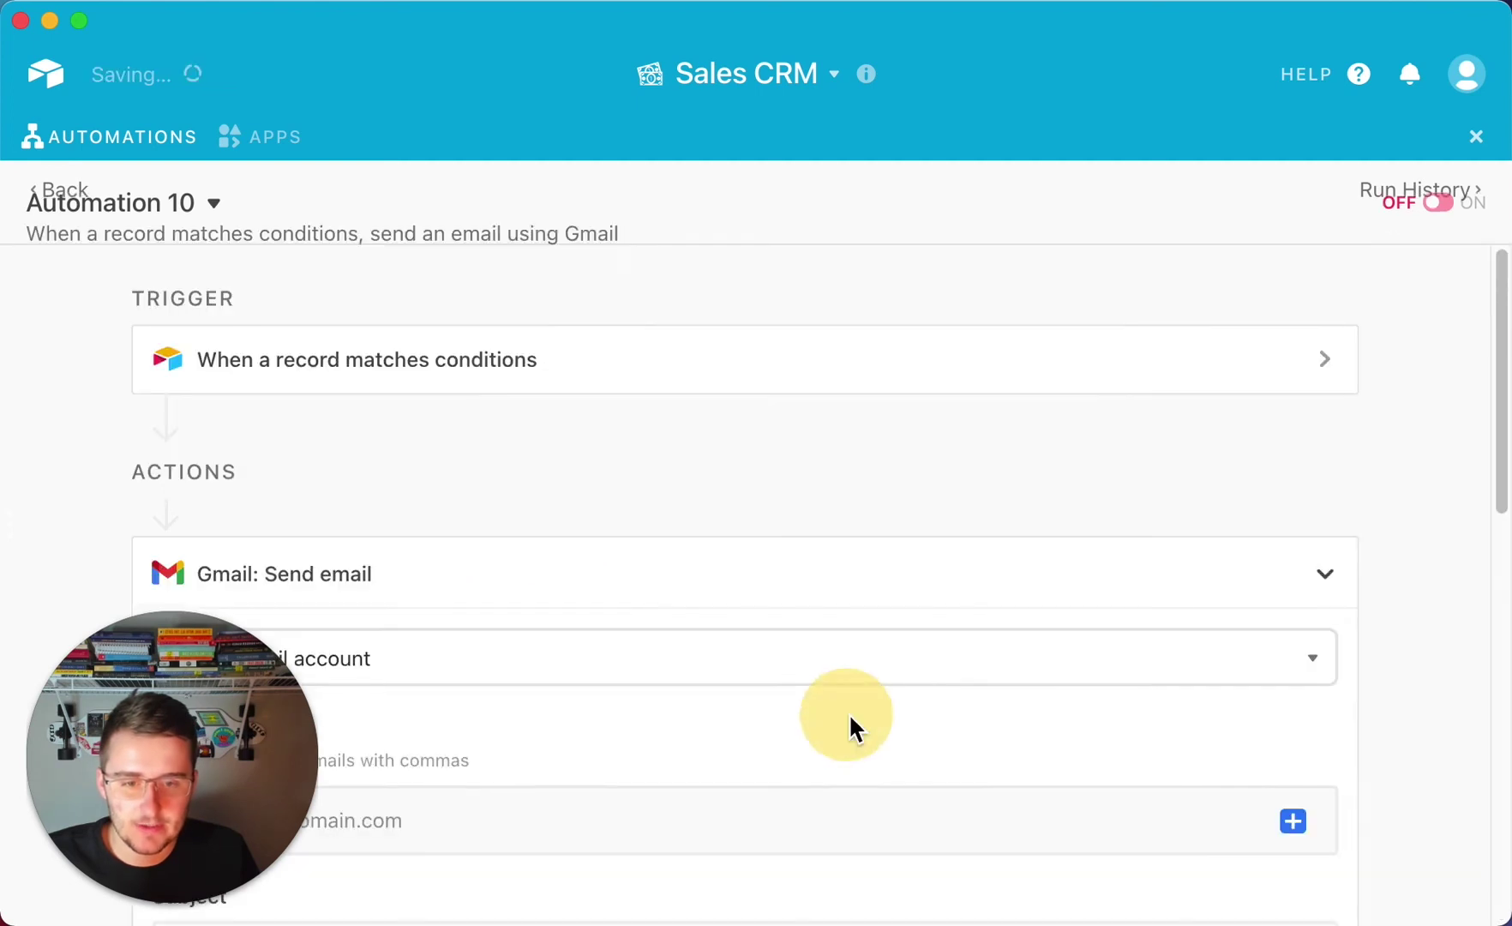
scroll(848, 713, "down", 5)
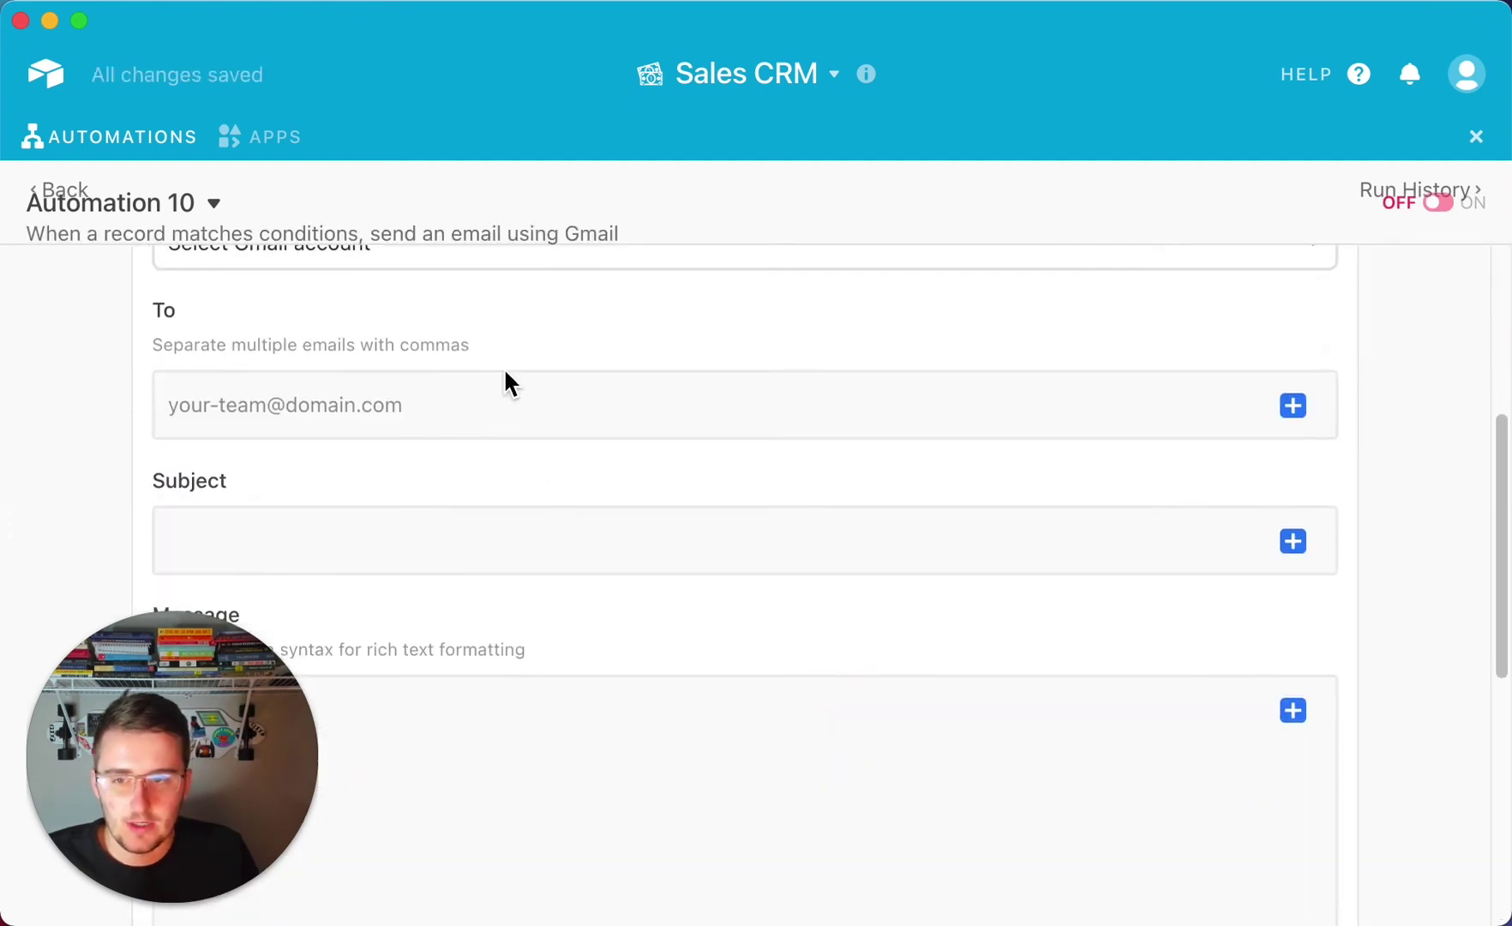
- Browse the matched record's properties for the Owner field to use as the recipient
left_click(499, 422)
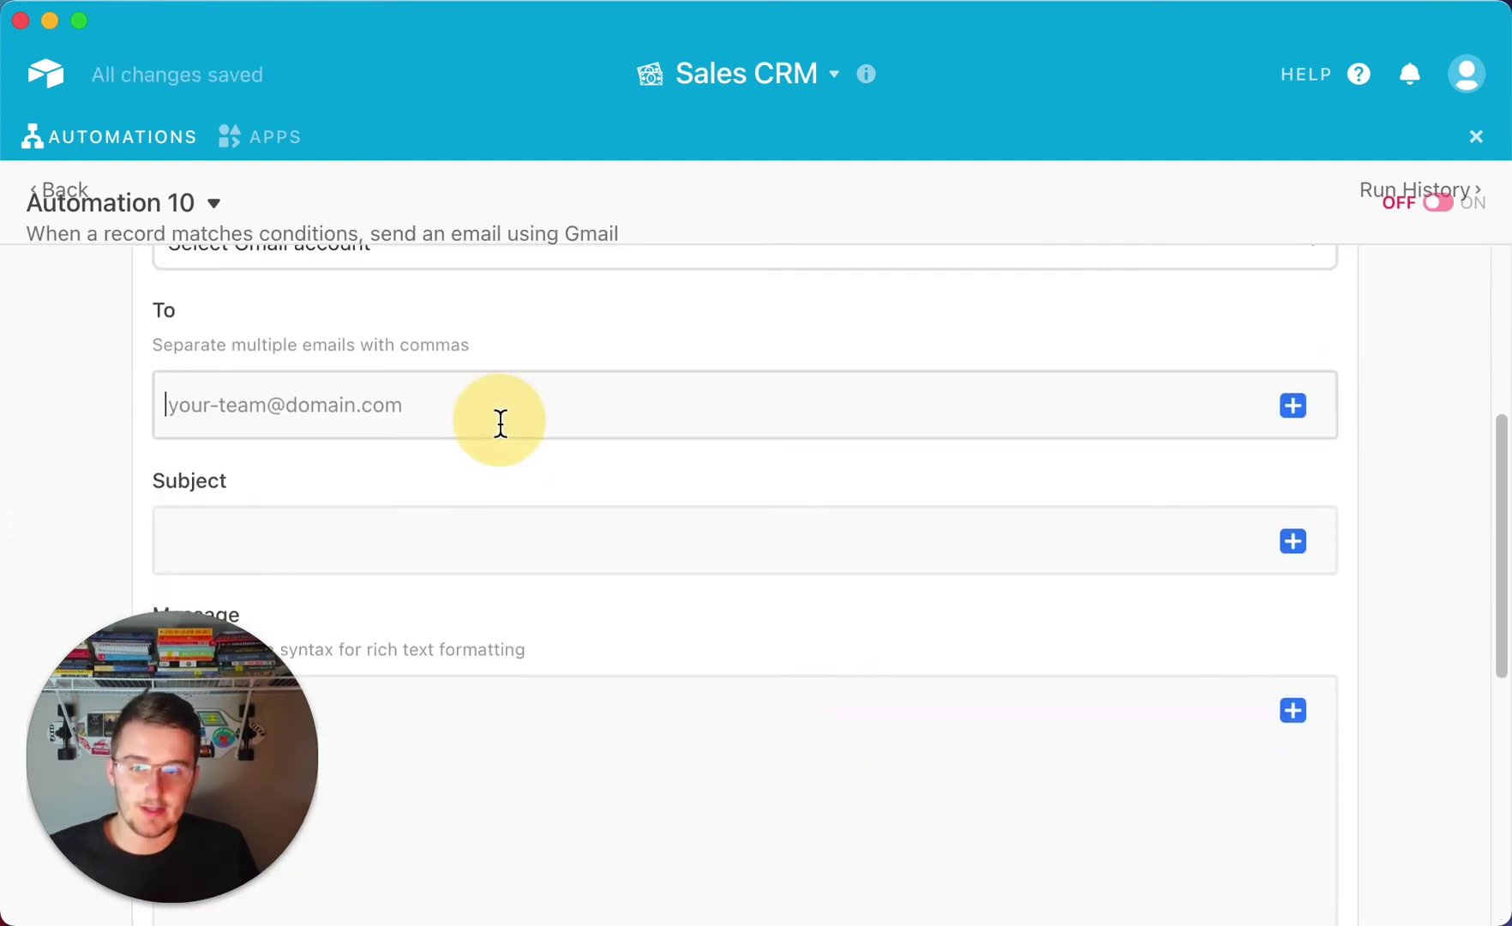
left_click(1296, 408)
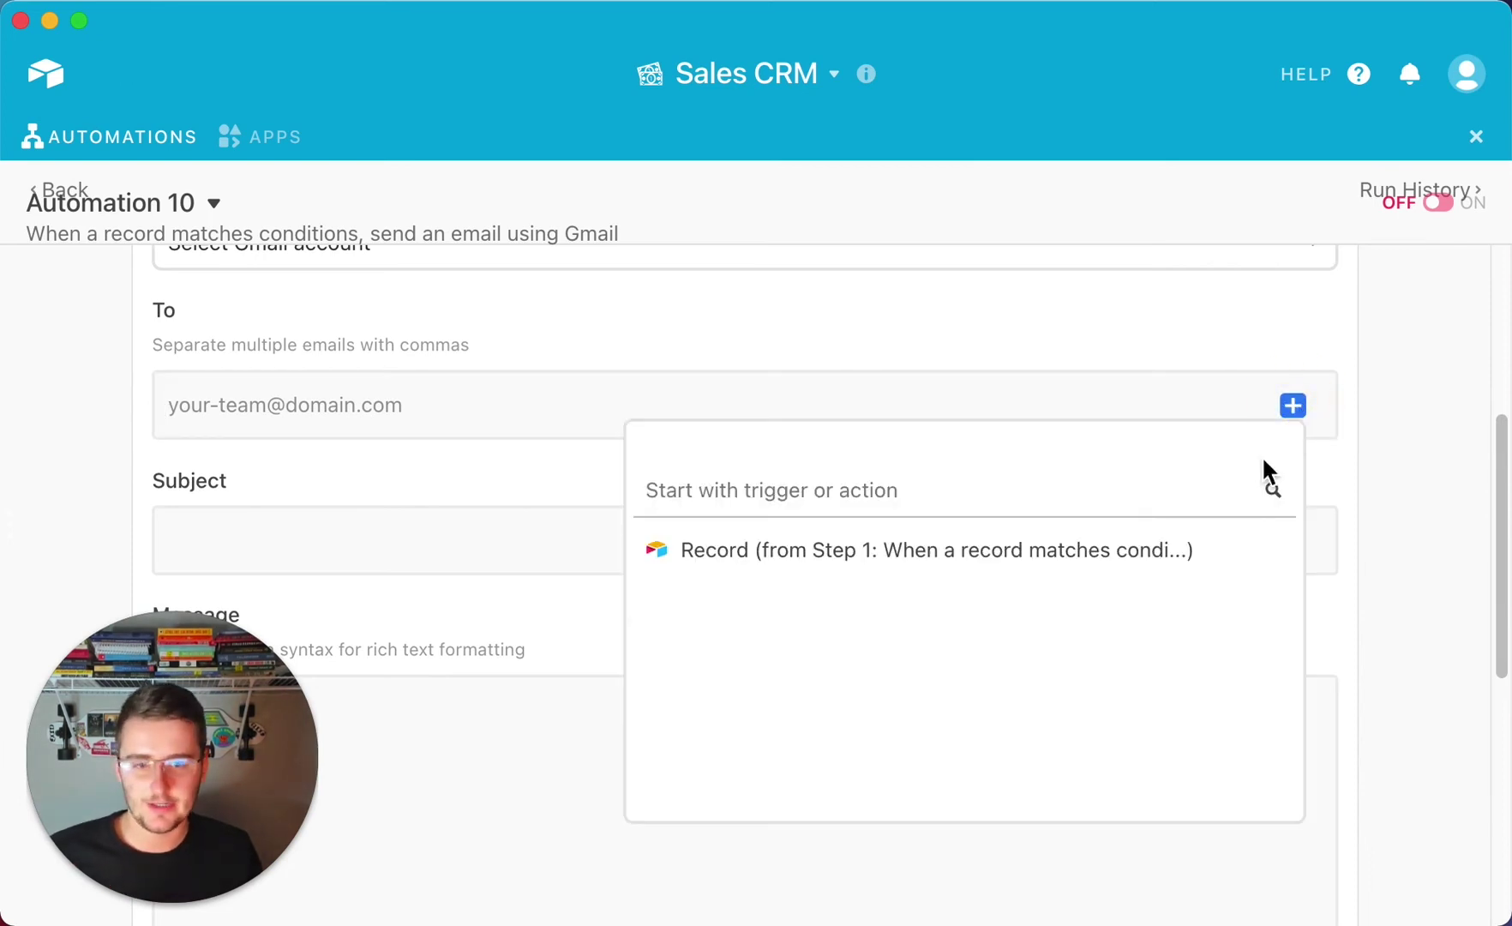
left_click(1252, 566)
mouse_move(1028, 567)
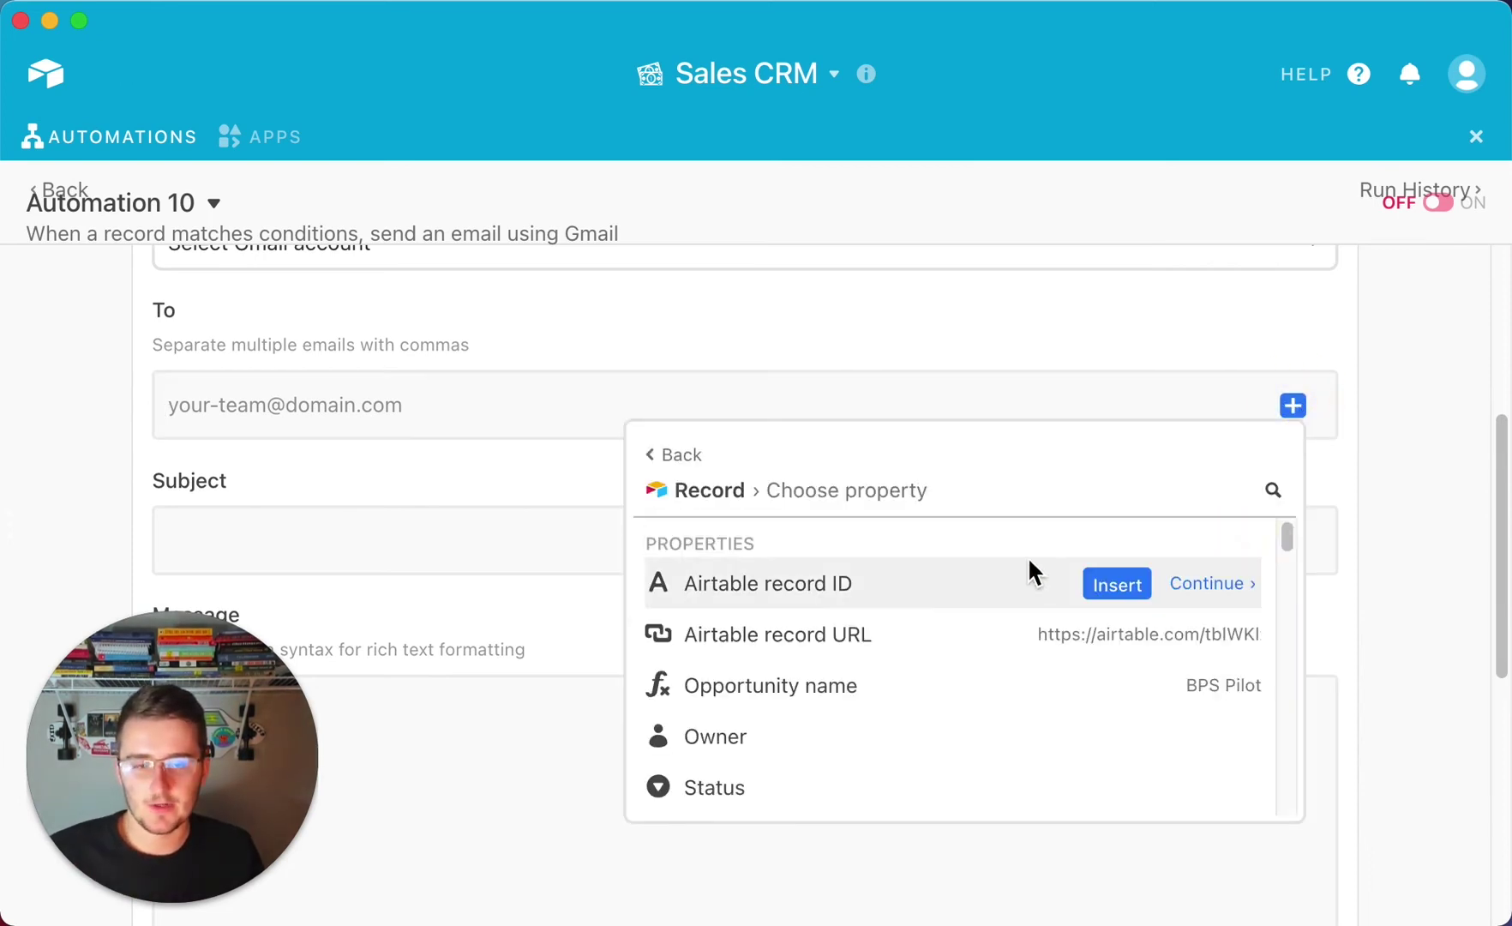
scroll(1061, 572, "down", 1)
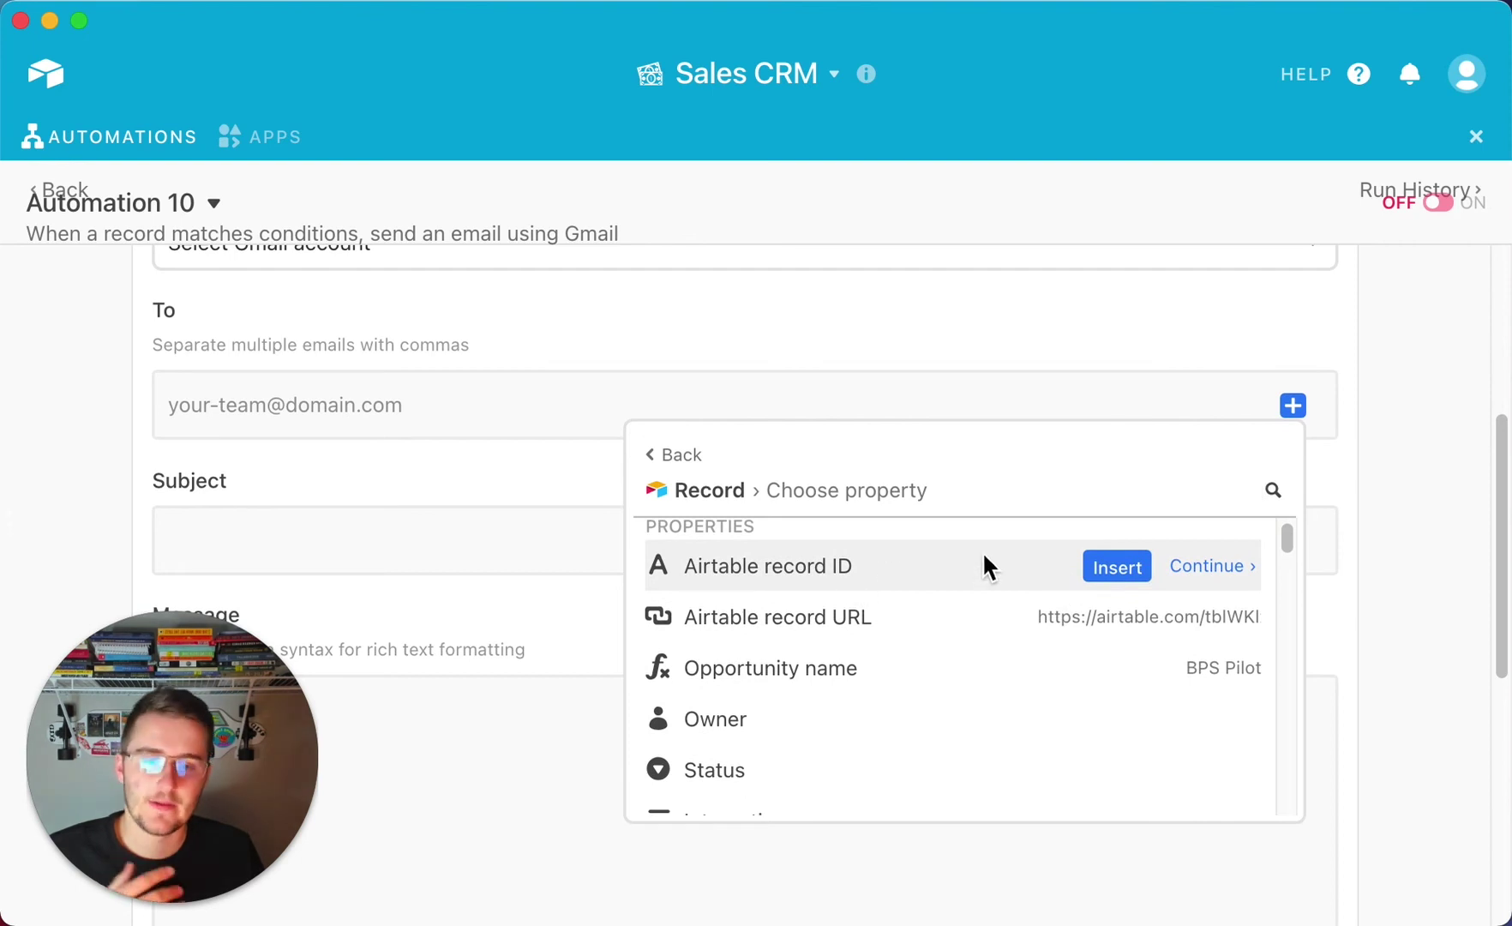
scroll(989, 566, "down", 2)
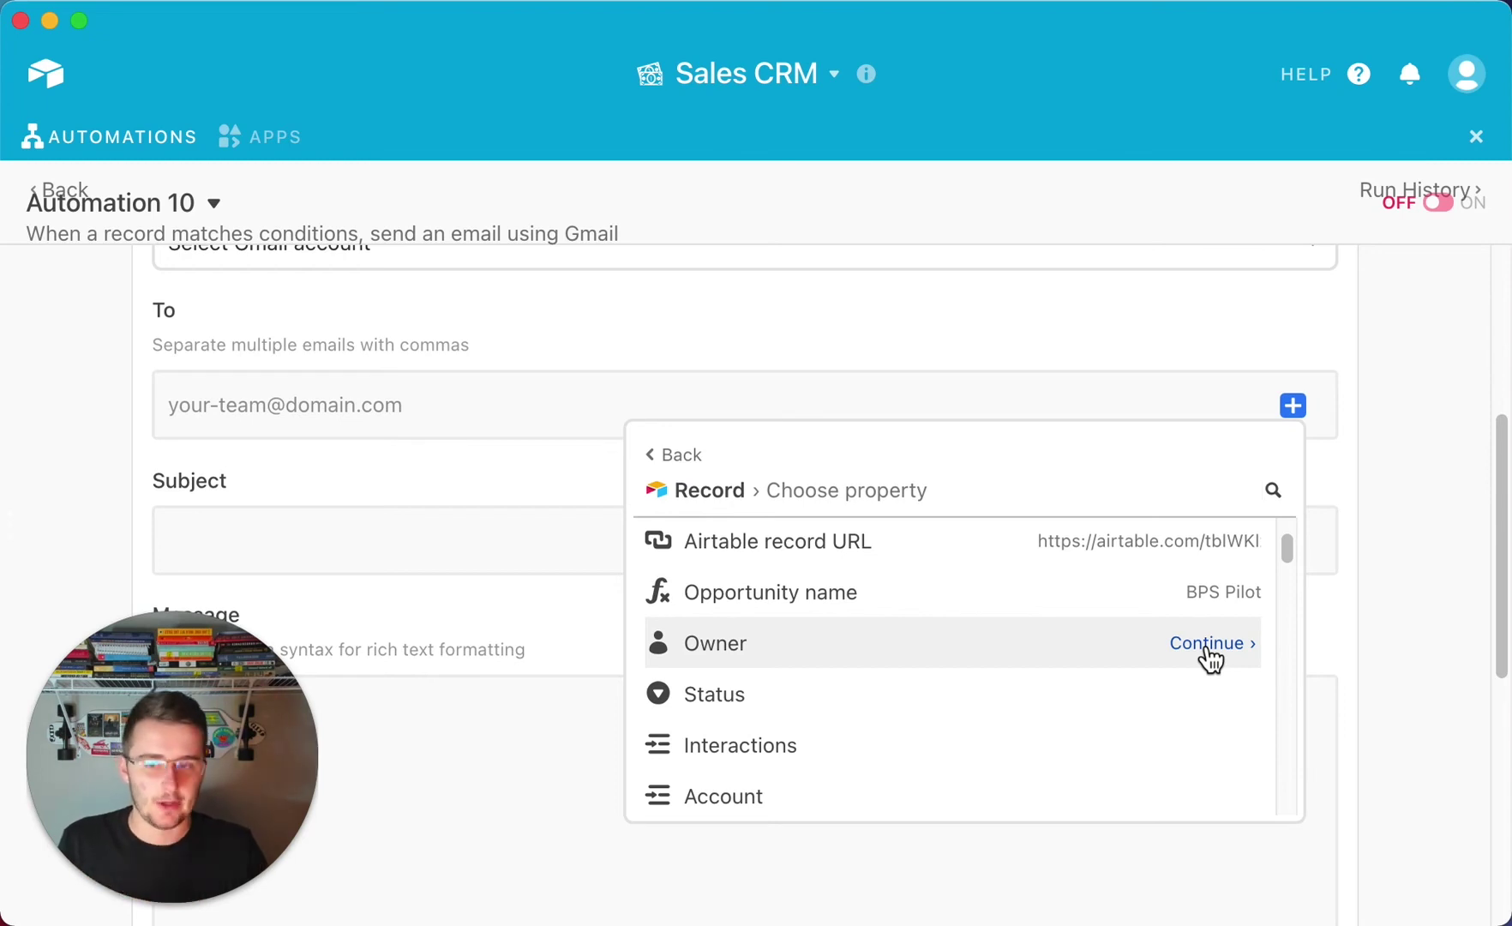
scroll(1208, 656, "down", 1)
scroll(1206, 648, "down", 10)
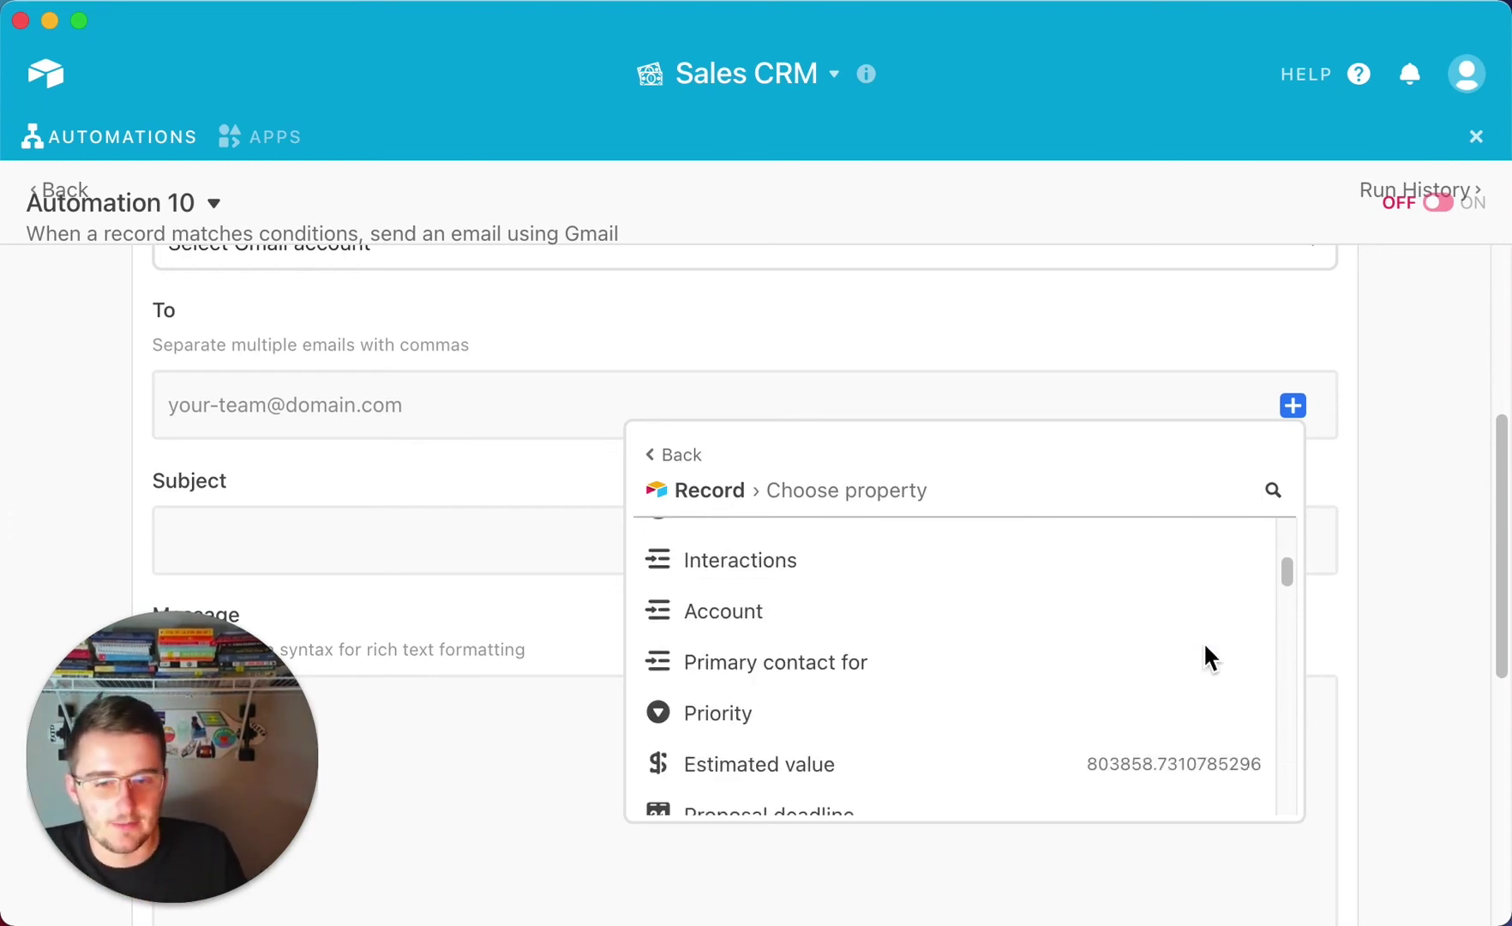
scroll(1204, 646, "down", 15)
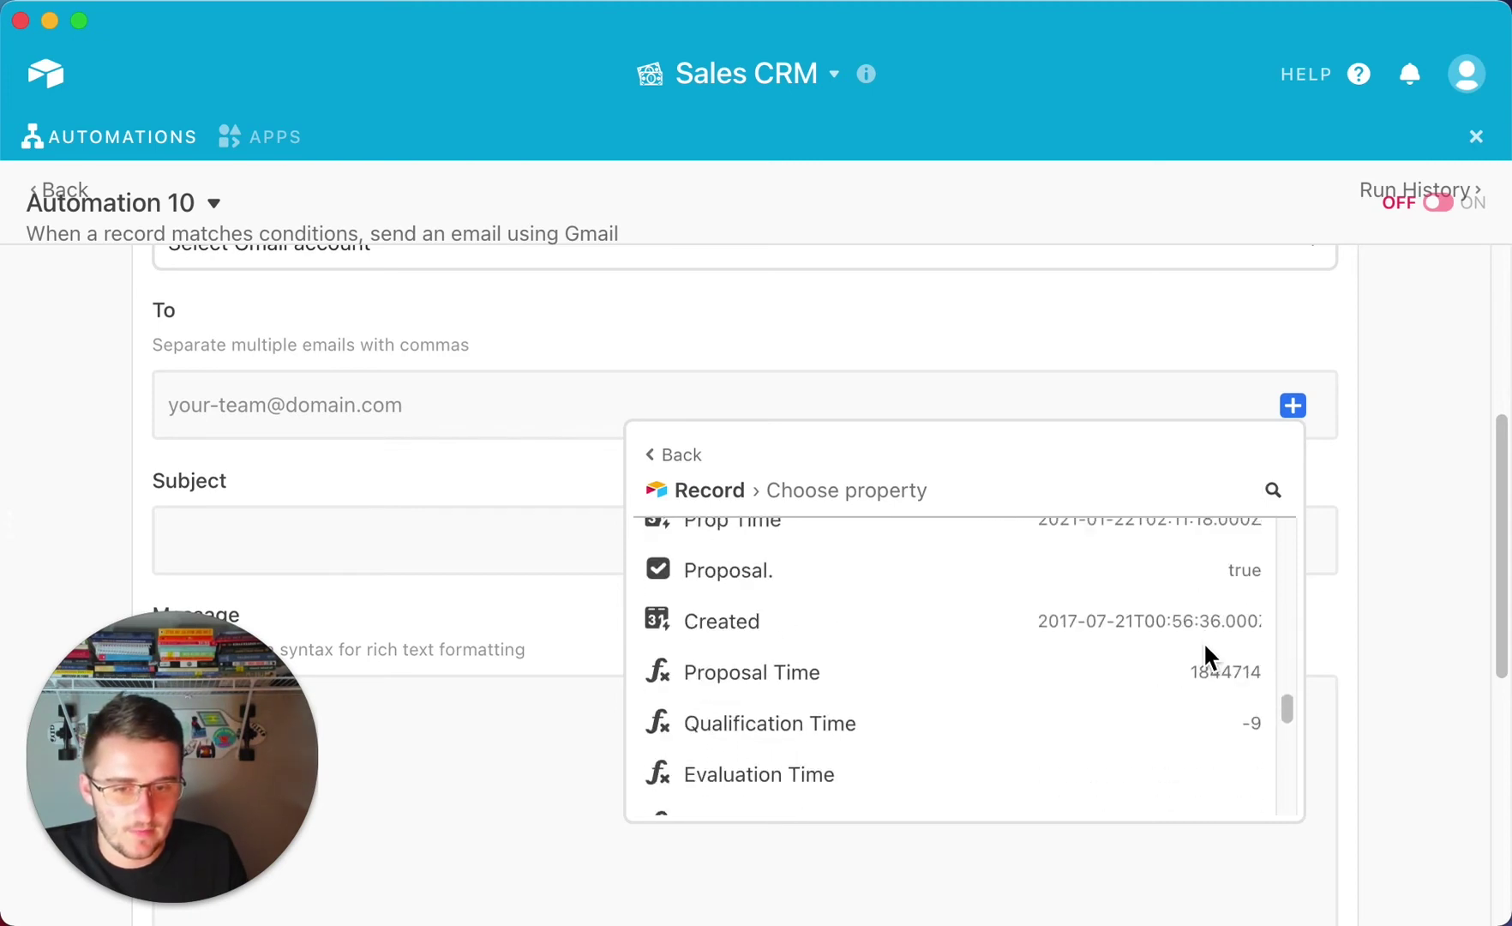
scroll(1204, 649, "down", 5)
scroll(1204, 649, "up", 12)
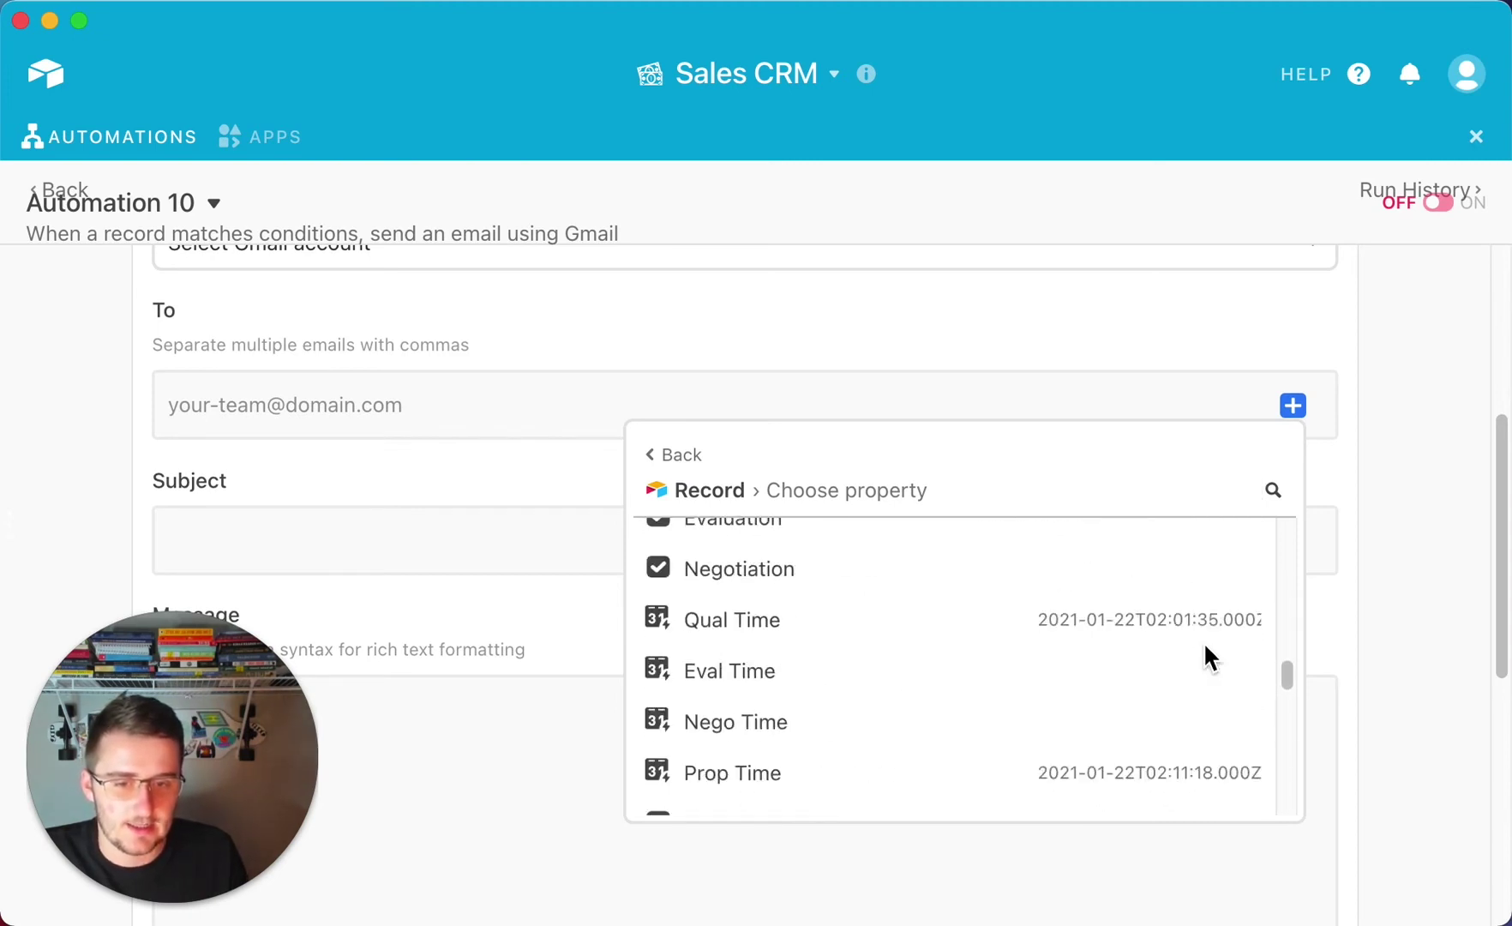
scroll(1204, 645, "up", 5)
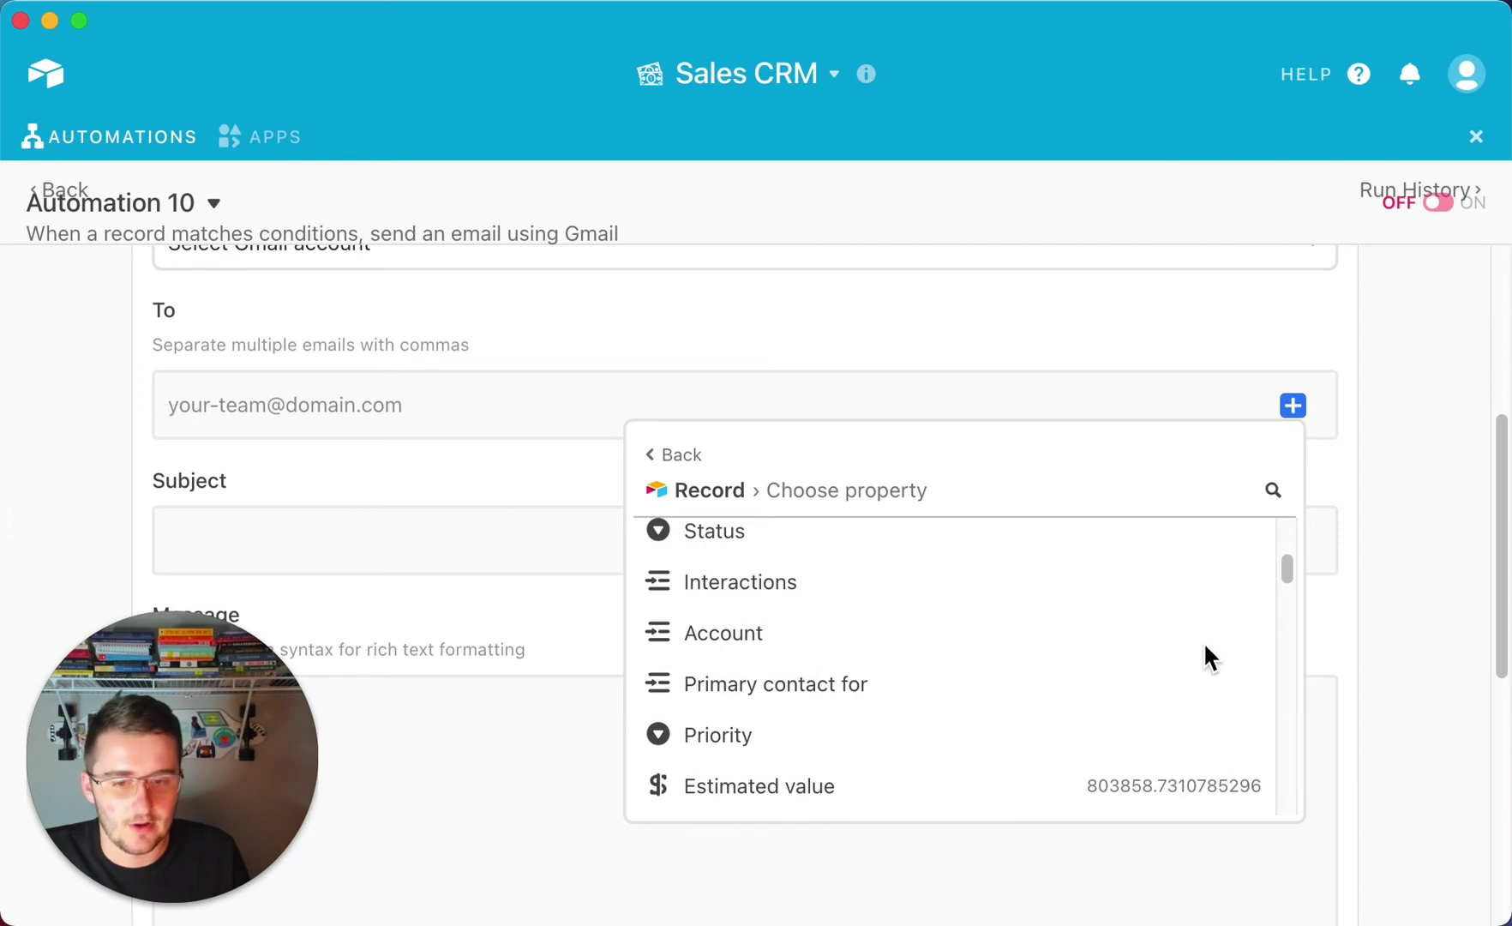
scroll(1204, 646, "up", 2)
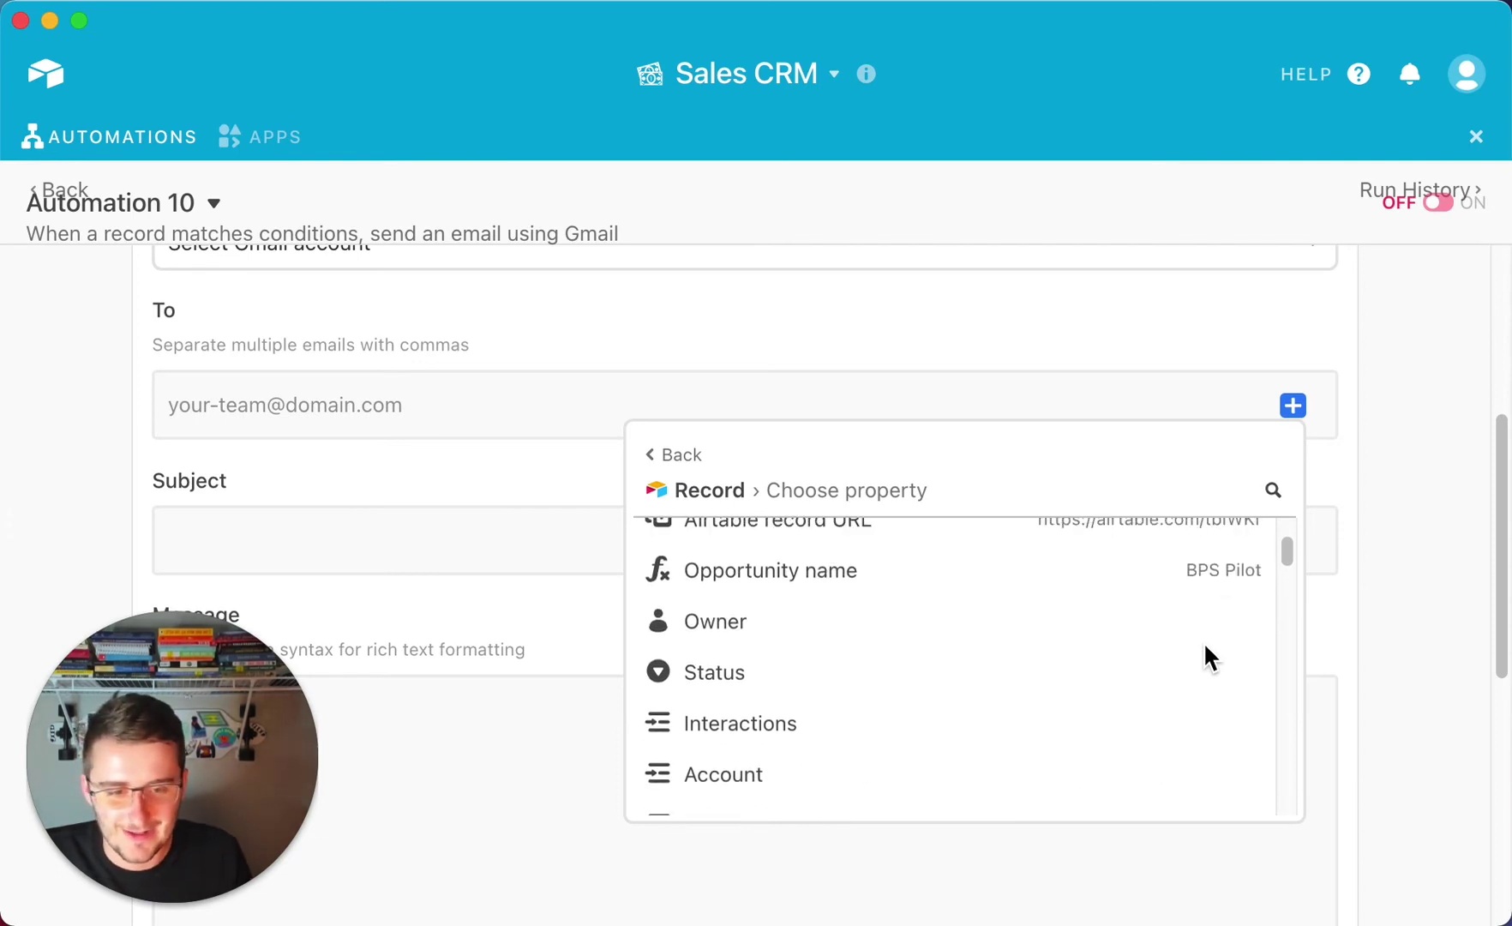
- Insert the triggering record Owner's Email as the Gmail action's To recipient
left_click(1216, 623)
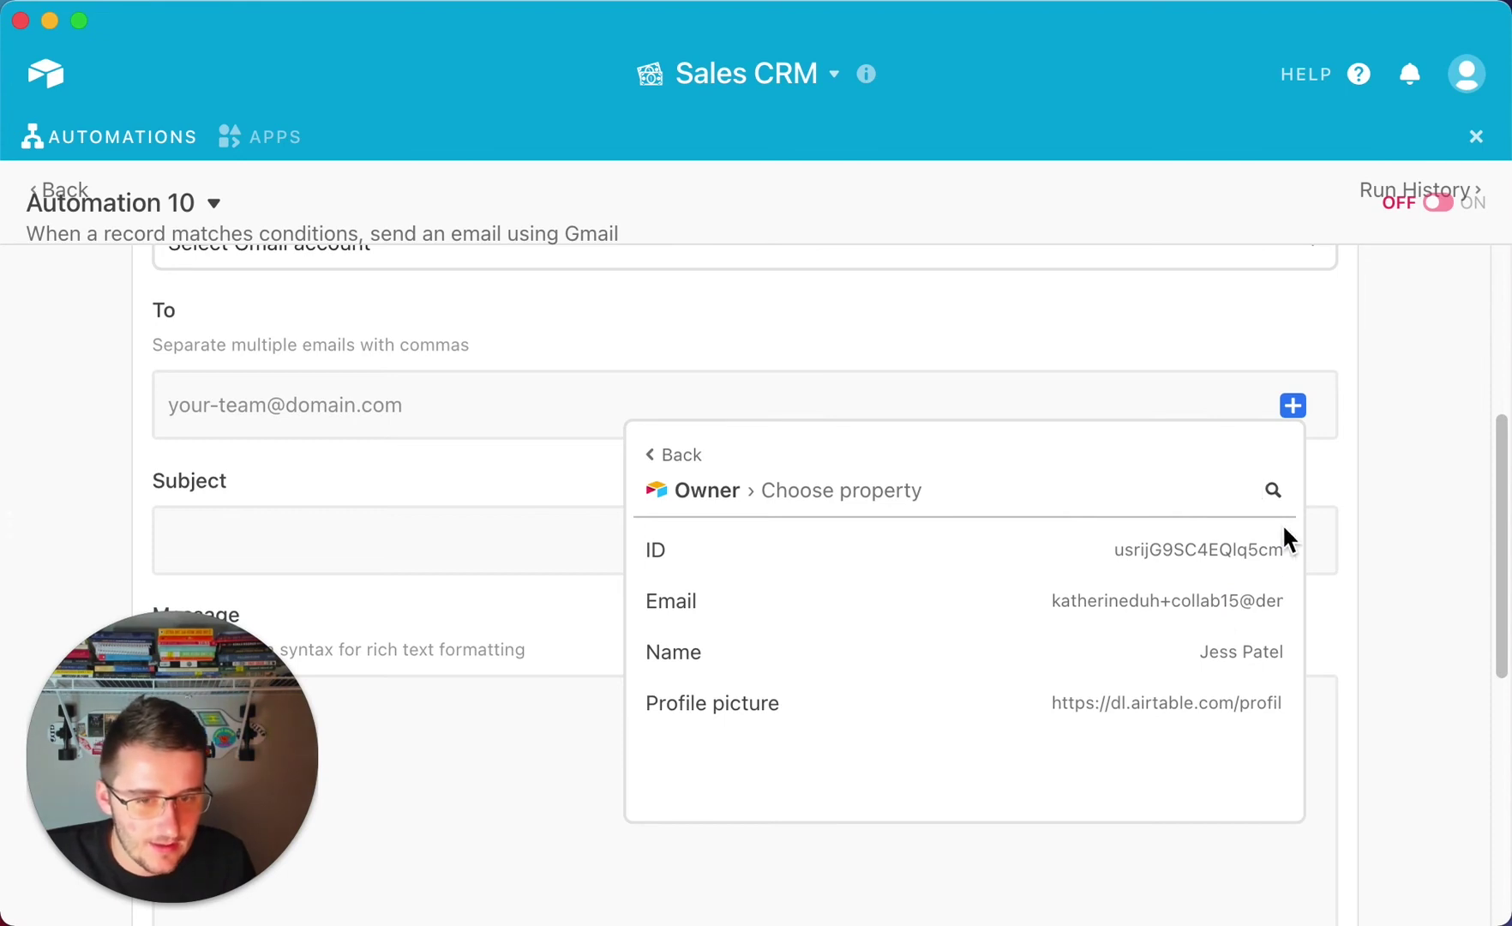
left_click(1141, 600)
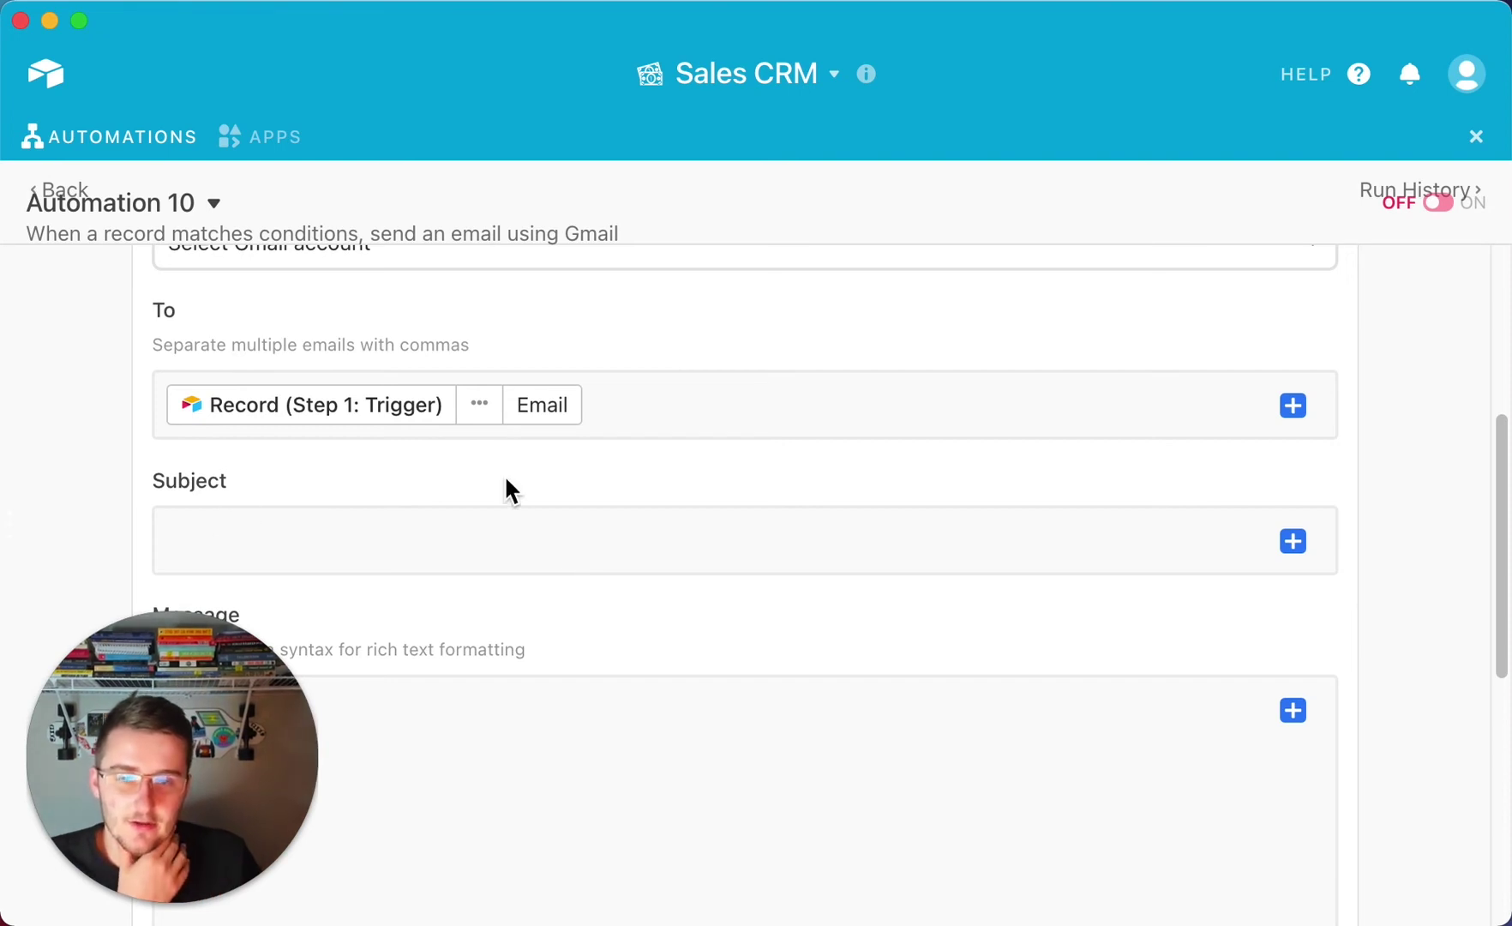
- Delete Automation 10, including its Gmail action, from the Sales CRM automations
scroll(506, 480, "down", 4)
scroll(506, 478, "down", 1)
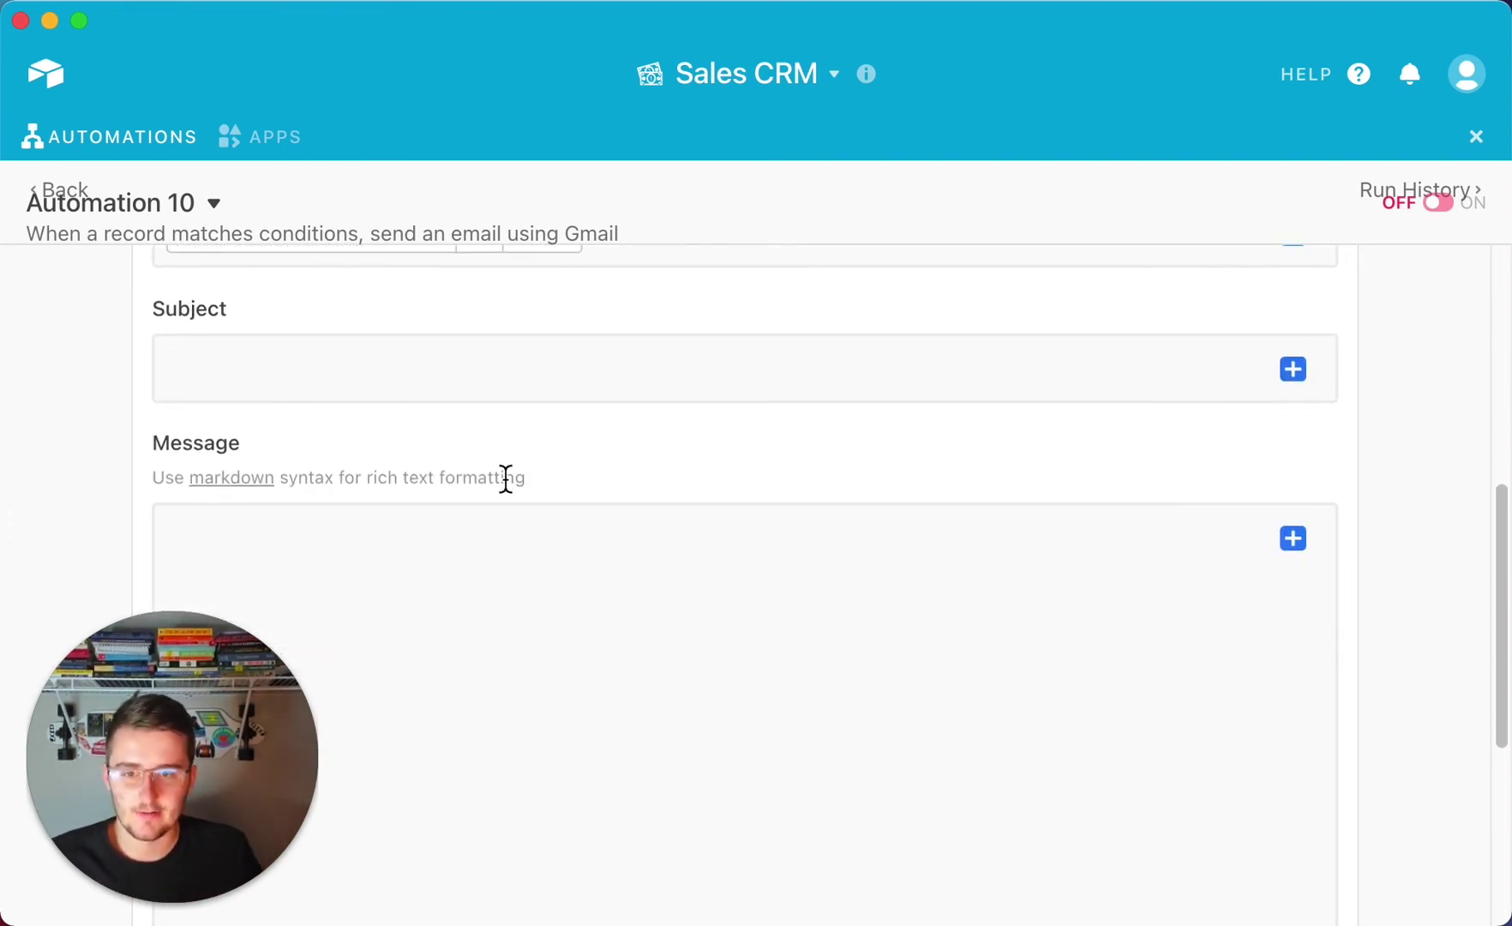
scroll(505, 476, "down", 5)
scroll(35, 262, "up", 7)
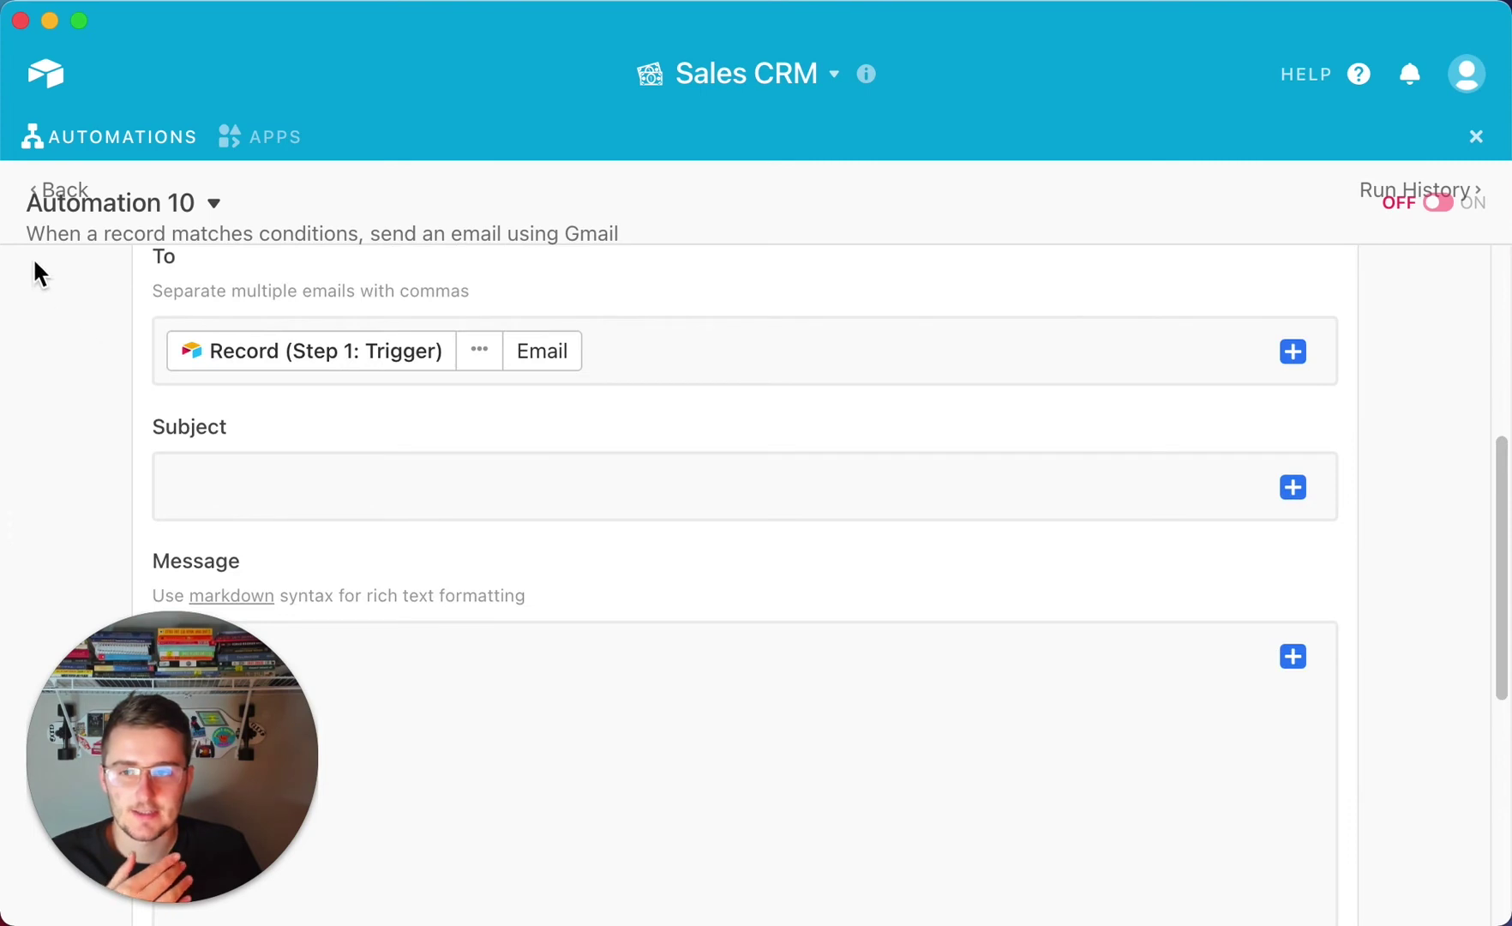
left_click(68, 202)
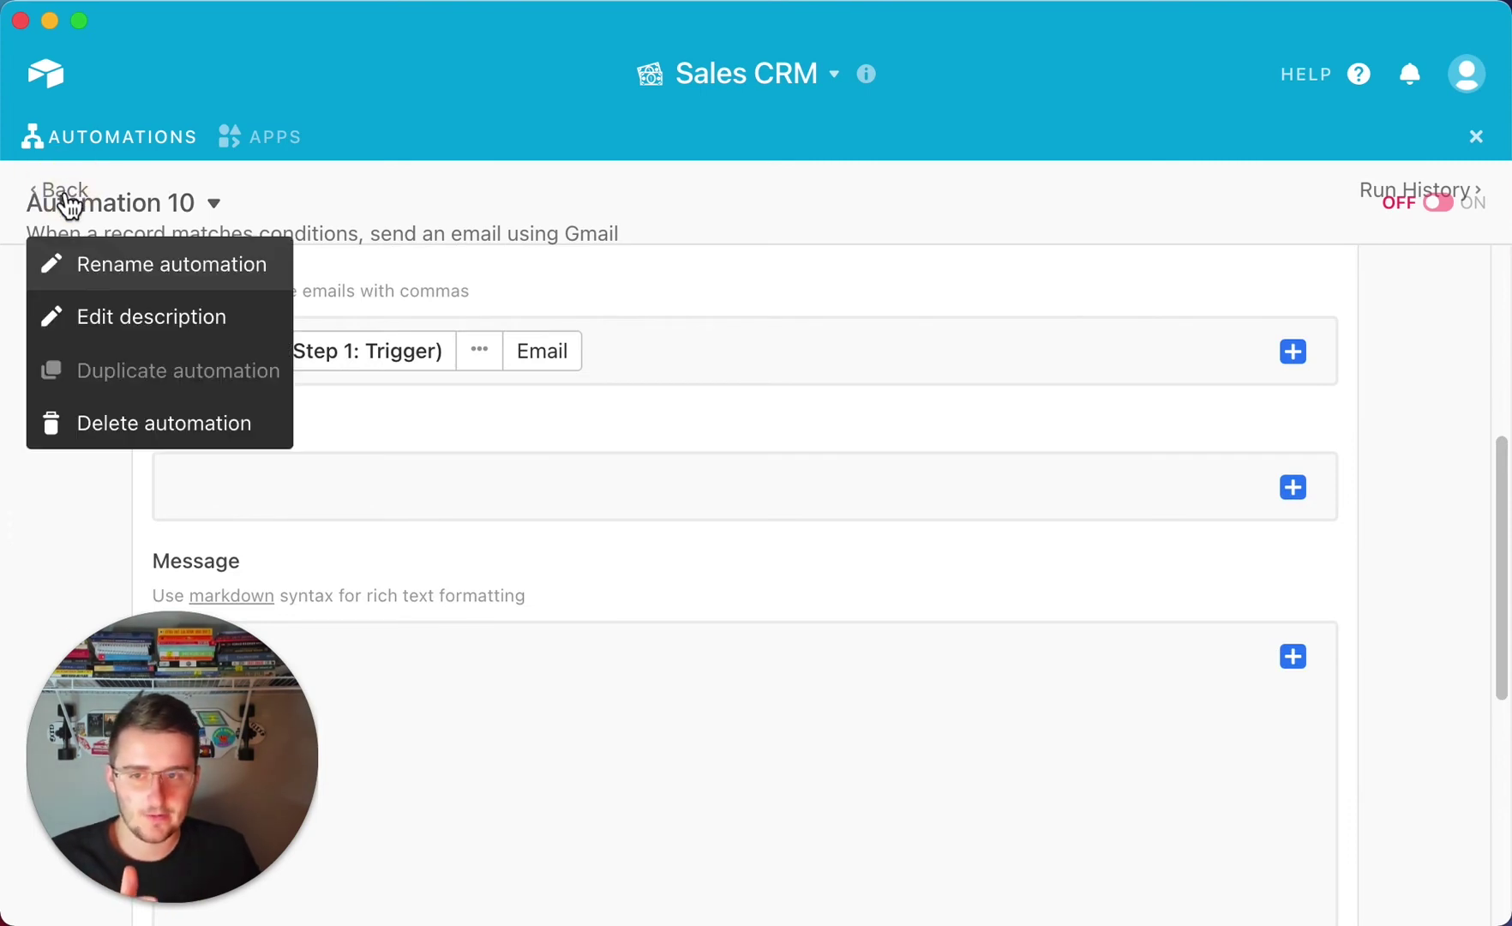
left_click(1255, 202)
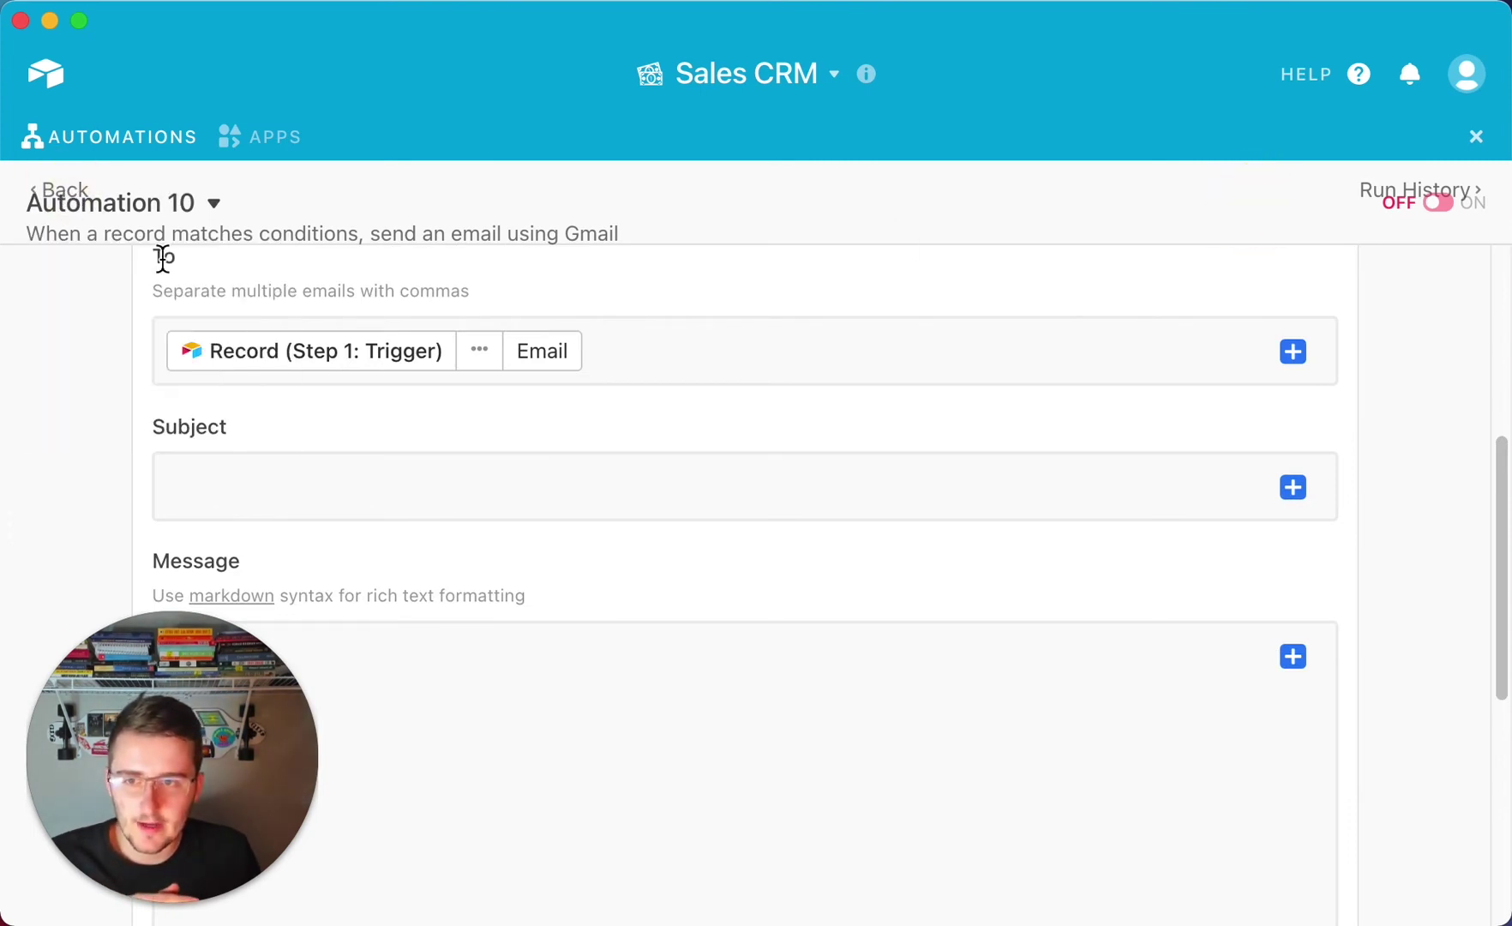
left_click(68, 203)
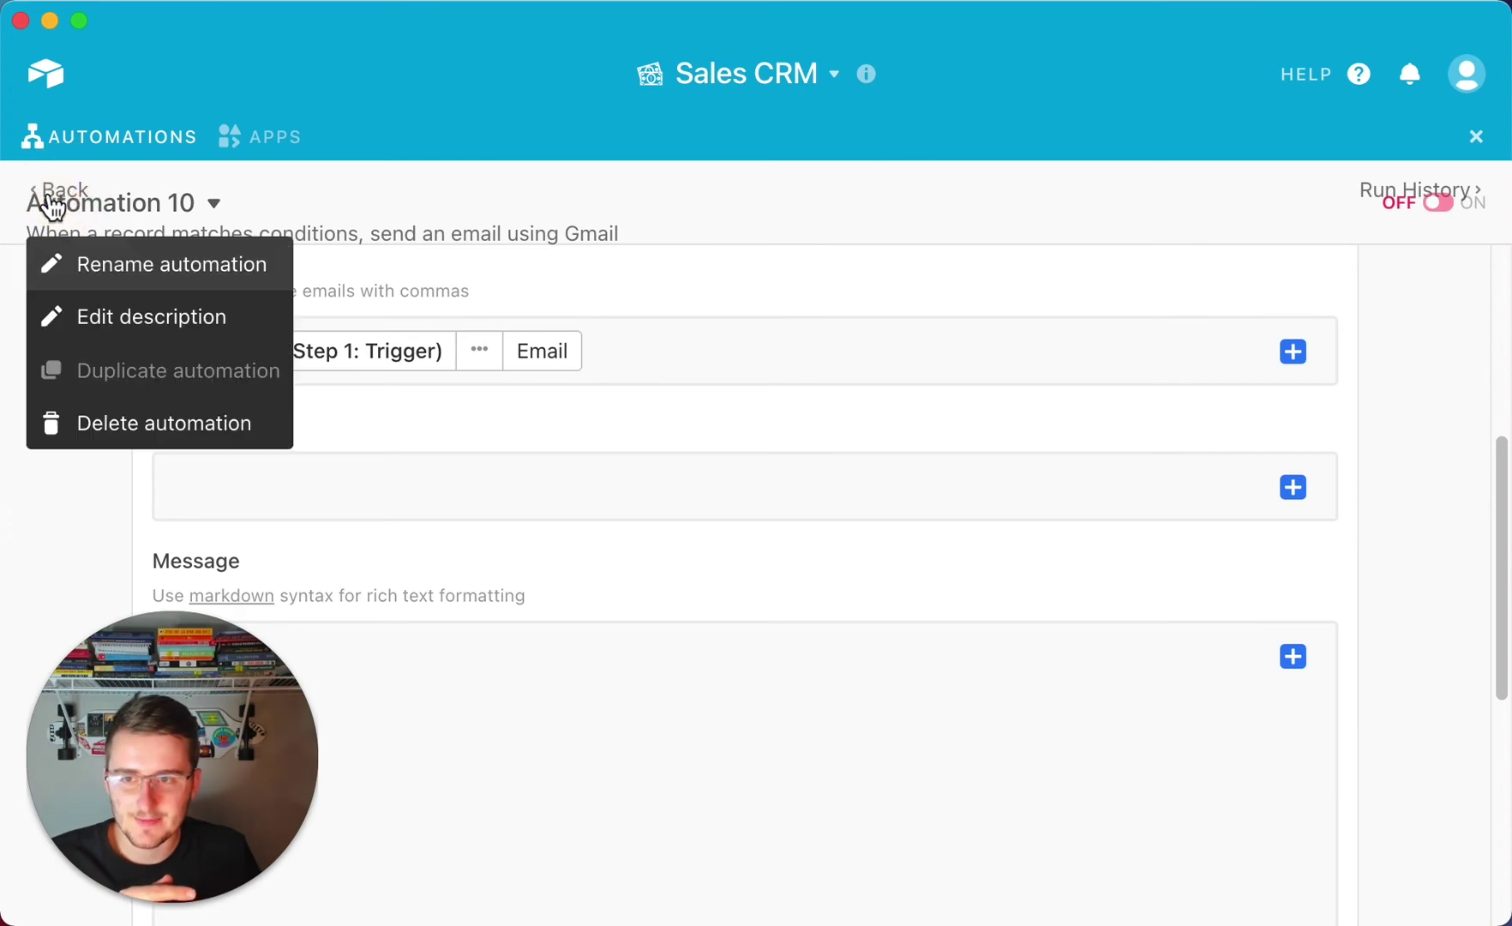
left_click(227, 423)
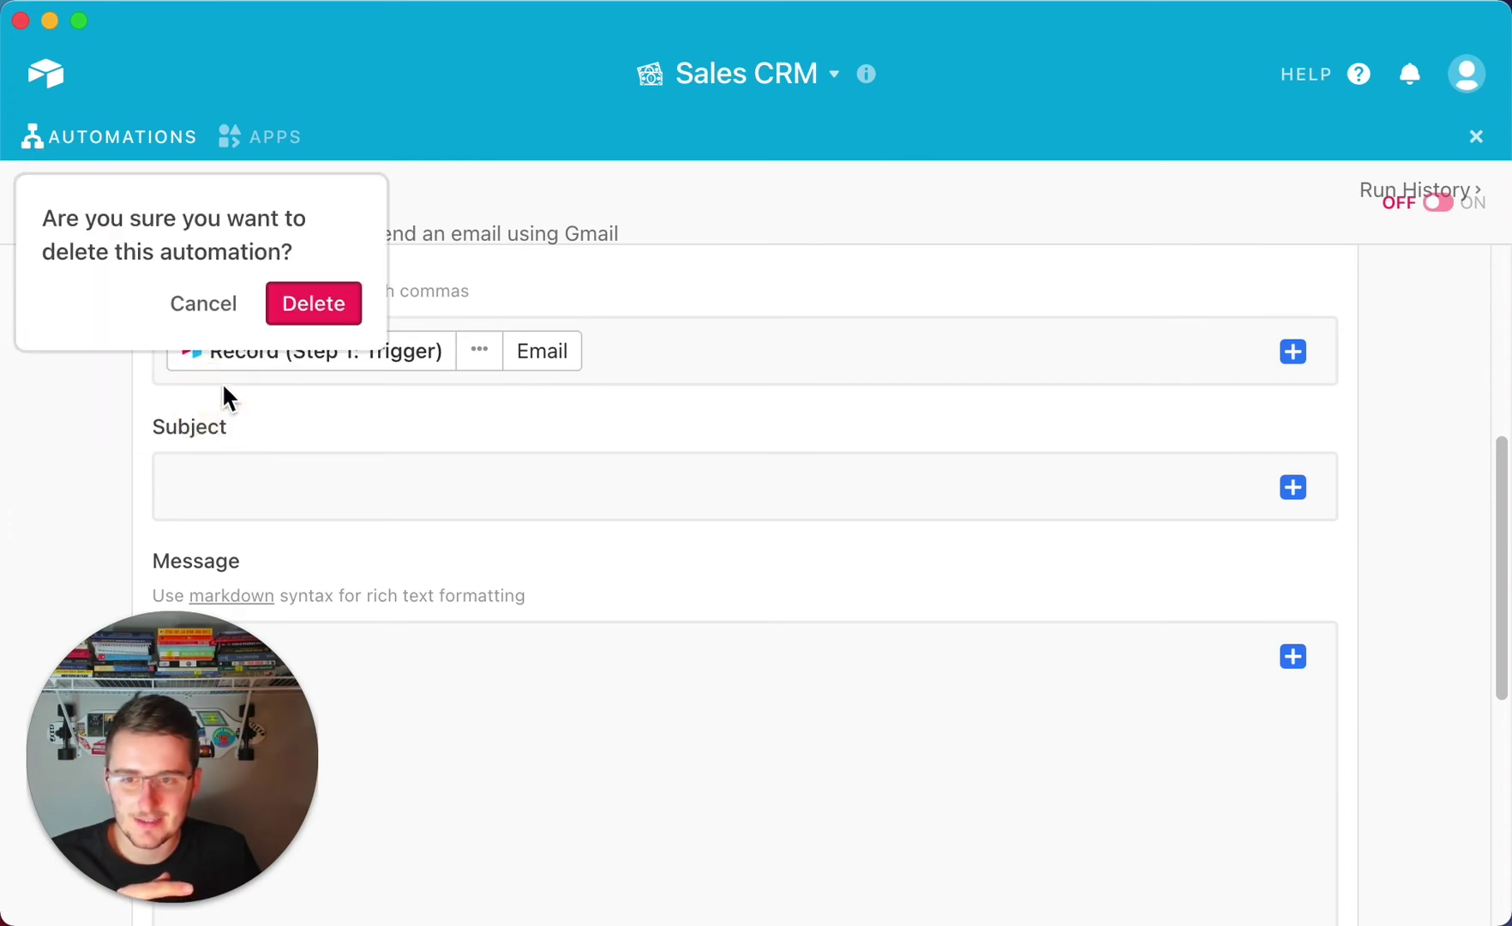
left_click(343, 304)
scroll(439, 262, "down", 10)
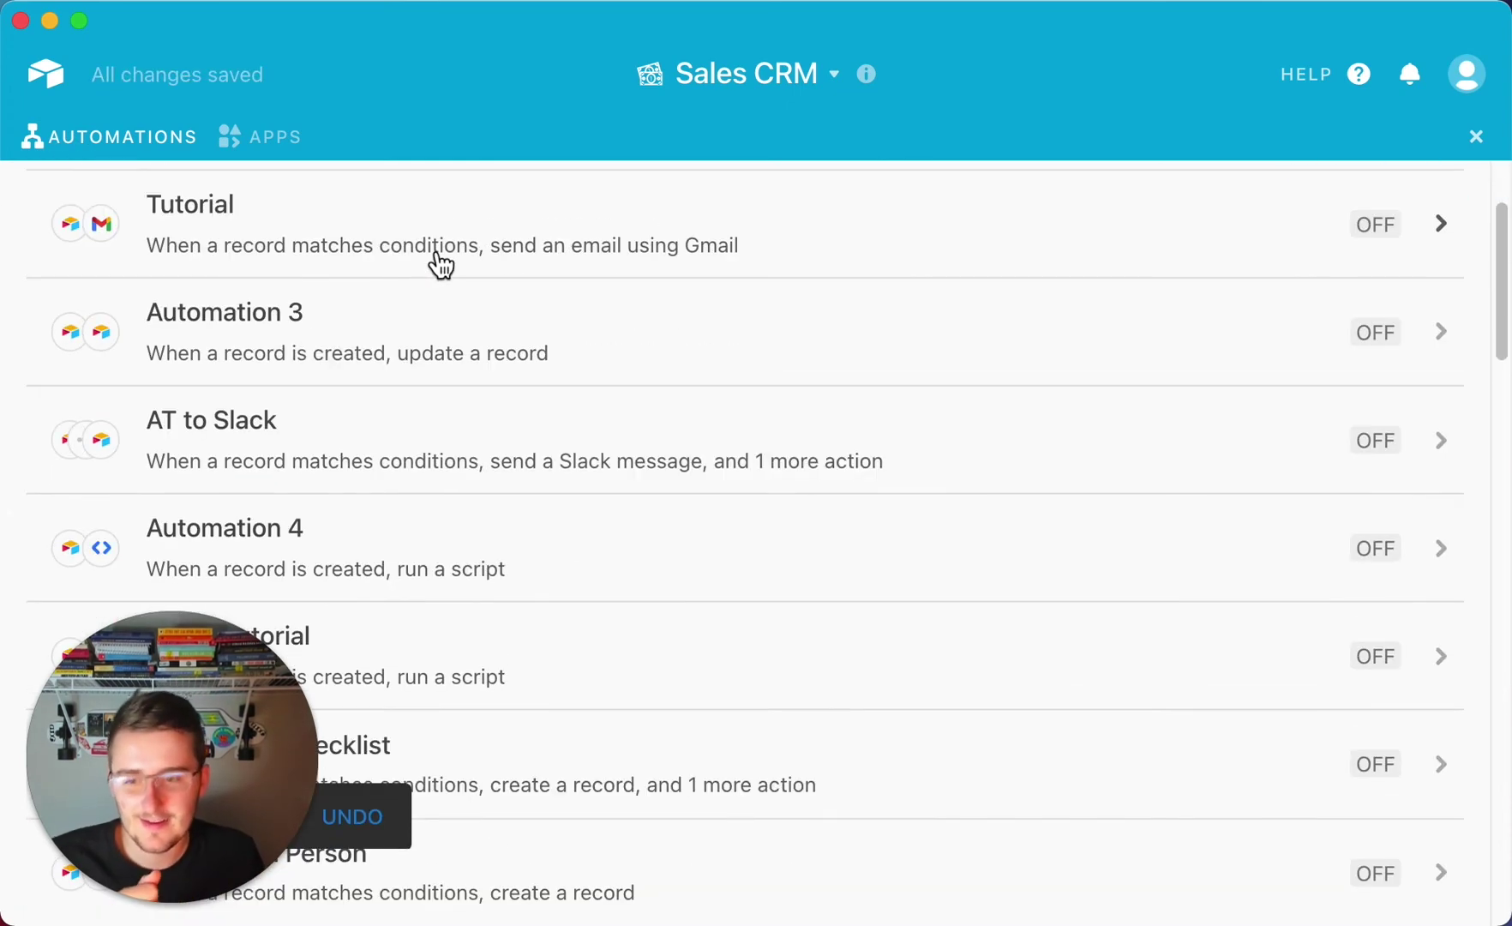
scroll(441, 264, "down", 8)
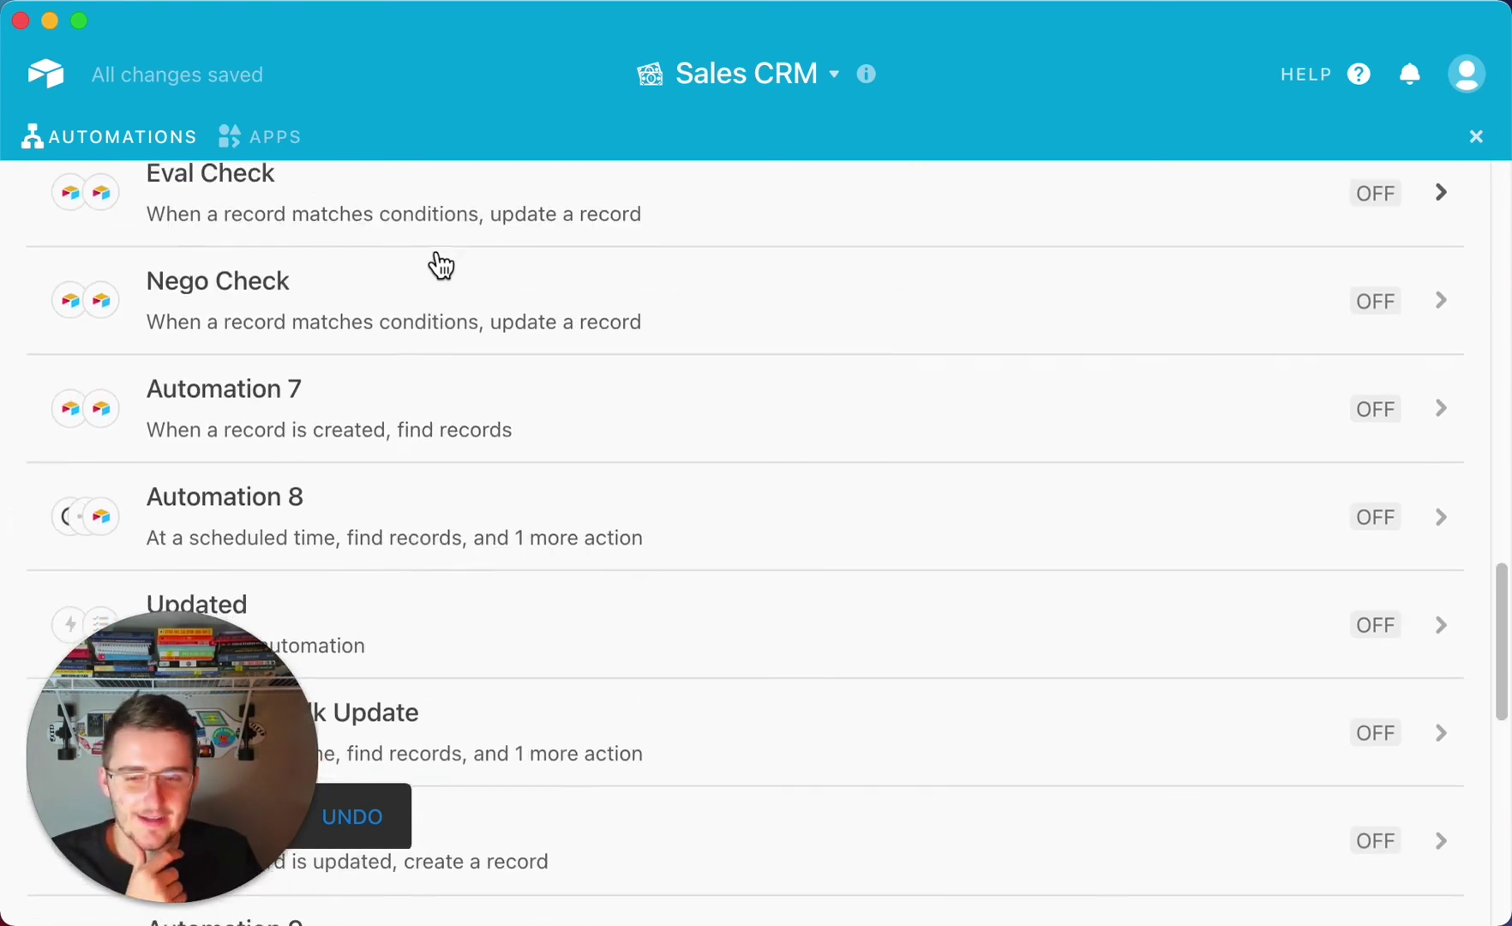
scroll(440, 264, "up", 10)
scroll(435, 261, "up", 8)
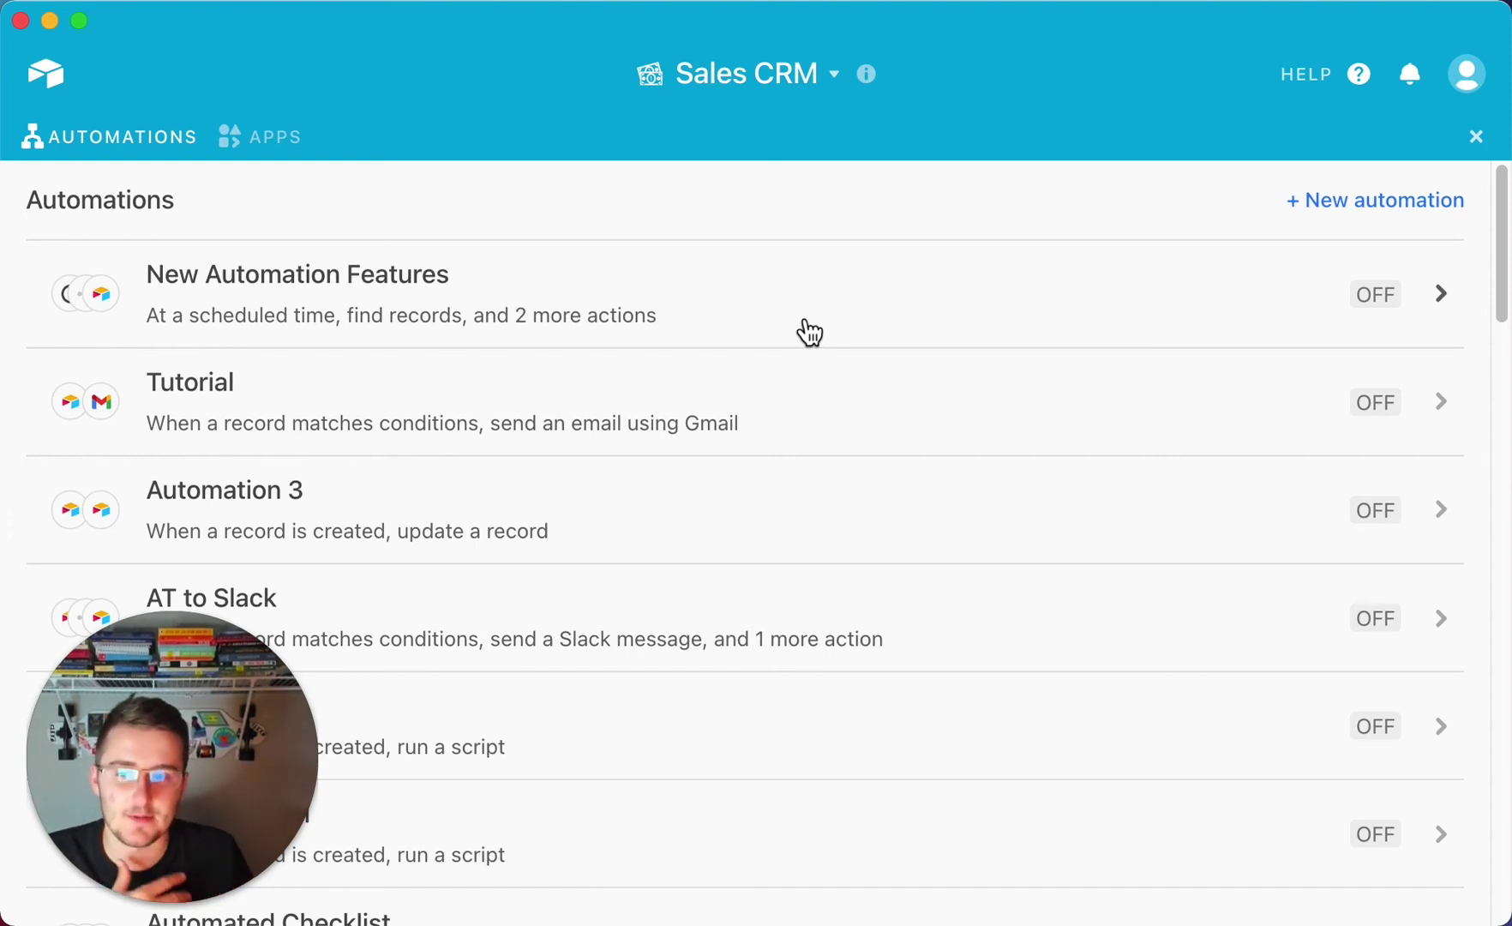
scroll(807, 334, "down", 5)
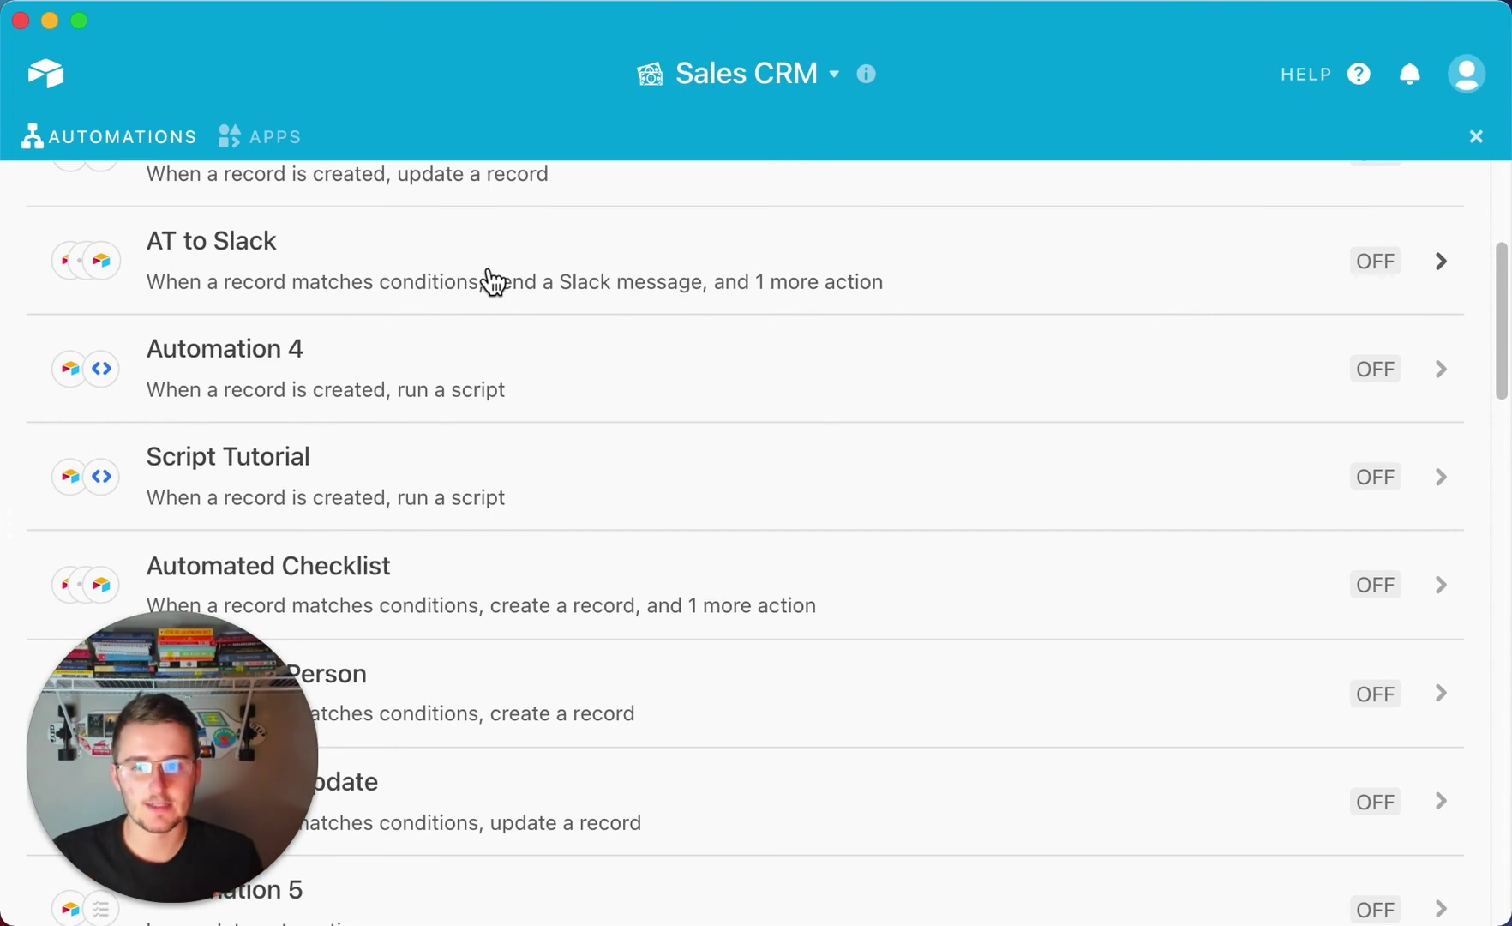
scroll(215, 435, "down", 3)
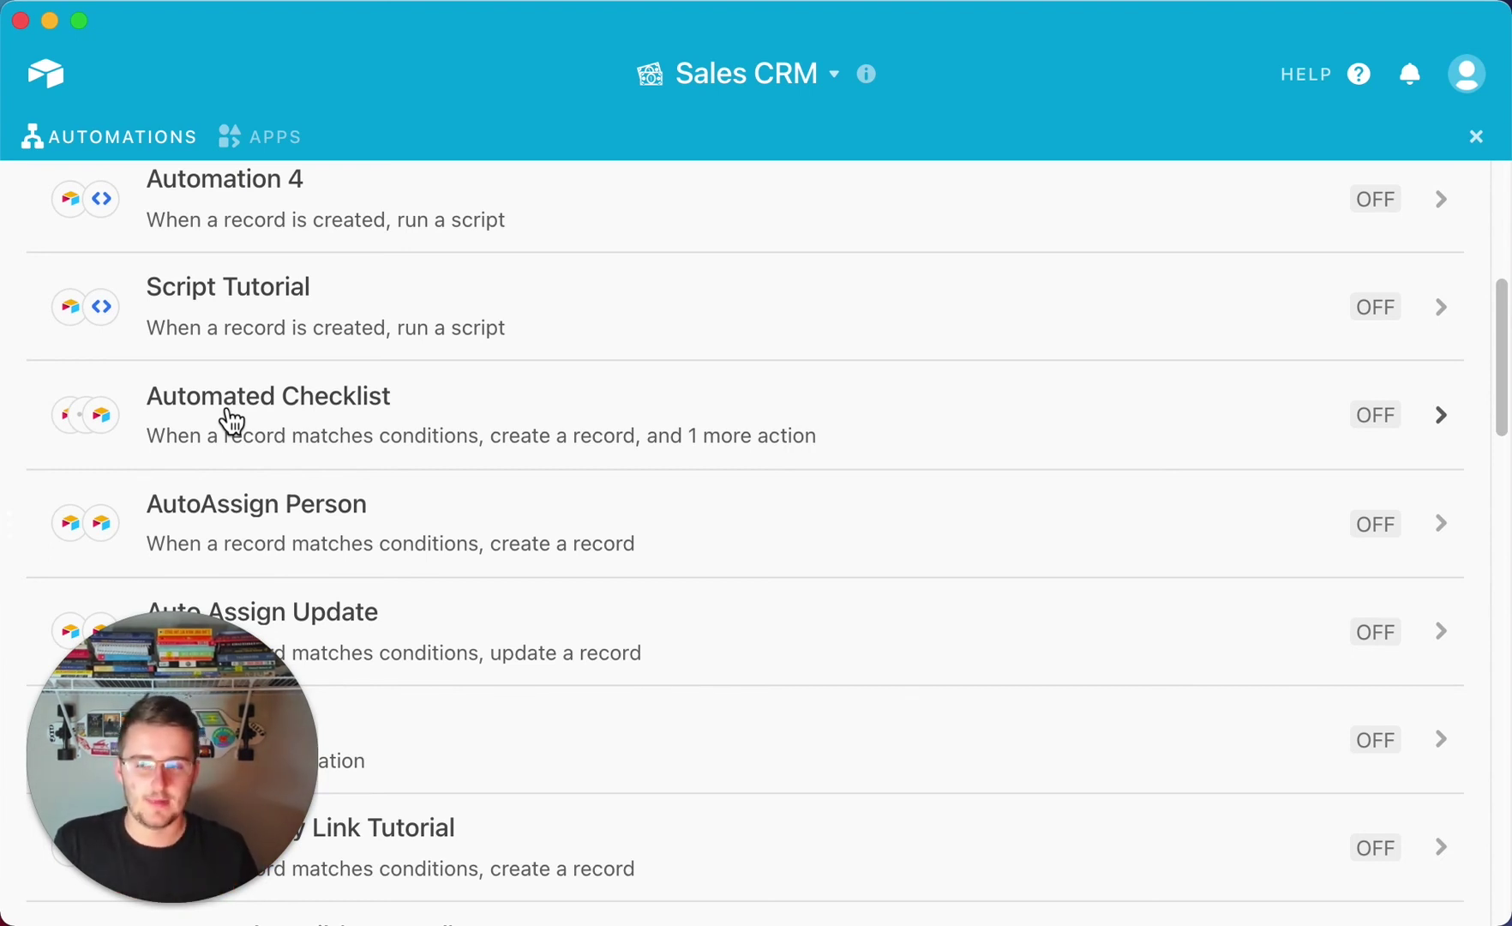
left_click(224, 417)
scroll(561, 441, "down", 1)
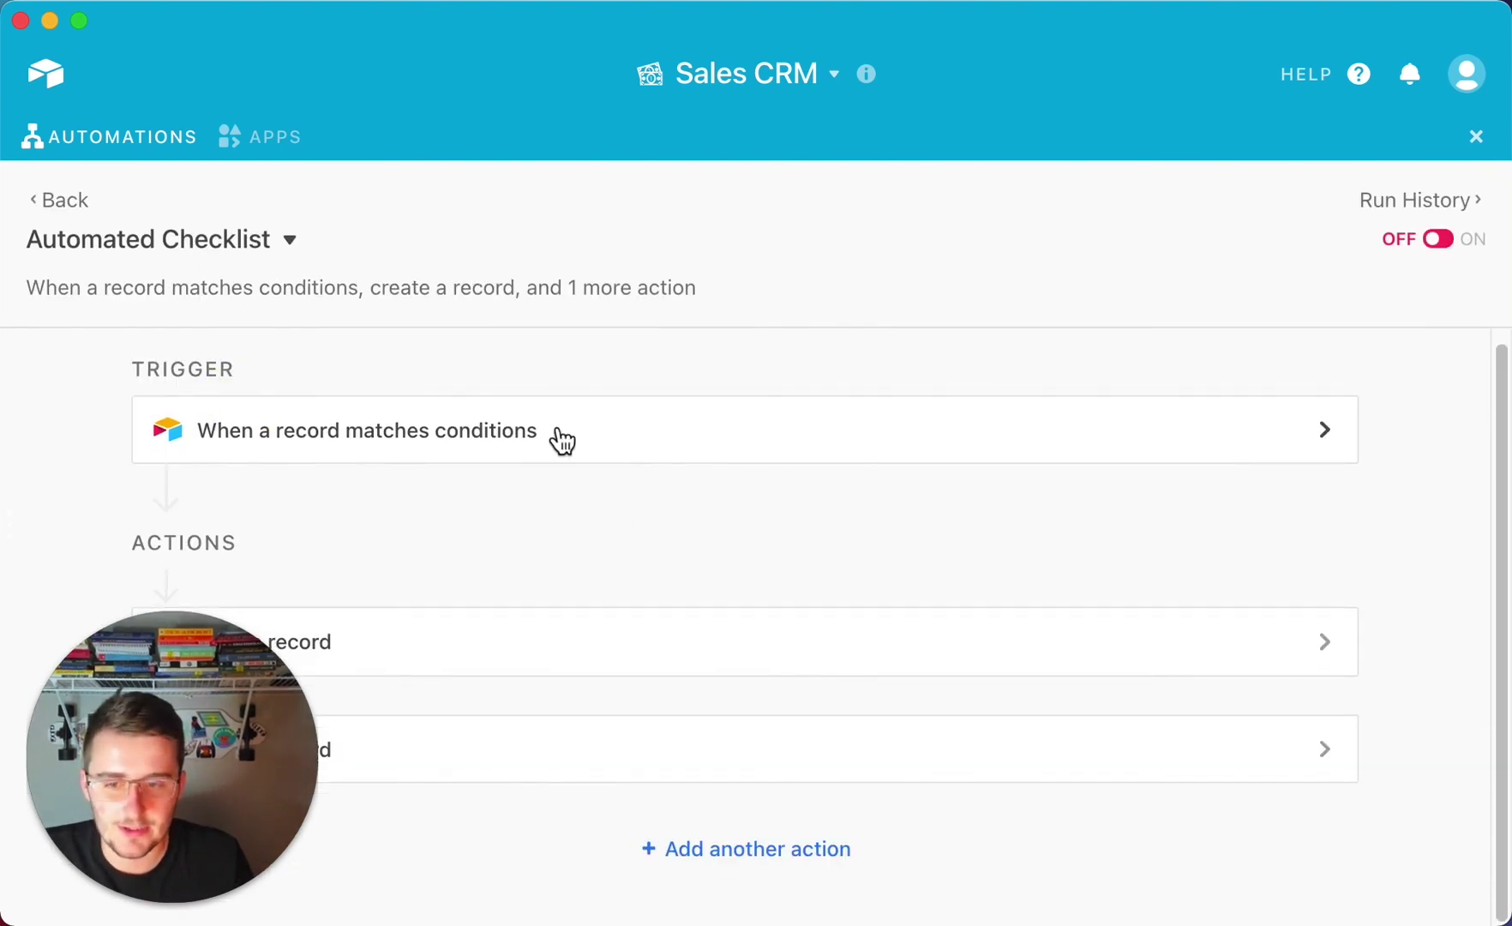
left_click_drag(257, 746, 1372, 739)
left_click(240, 807)
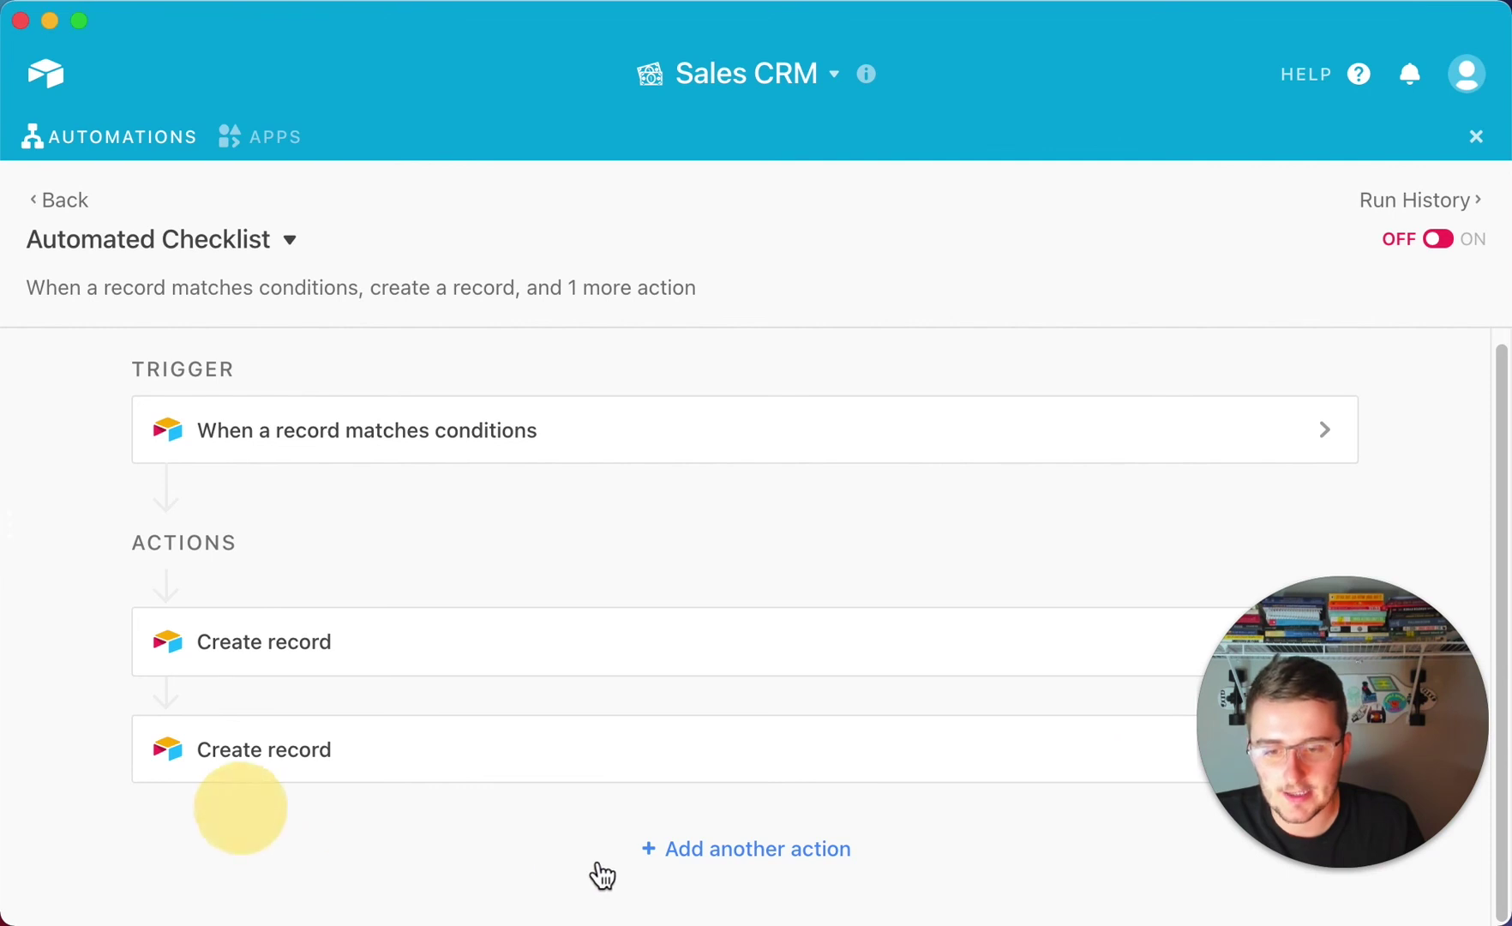
left_click(759, 850)
scroll(663, 597, "down", 10)
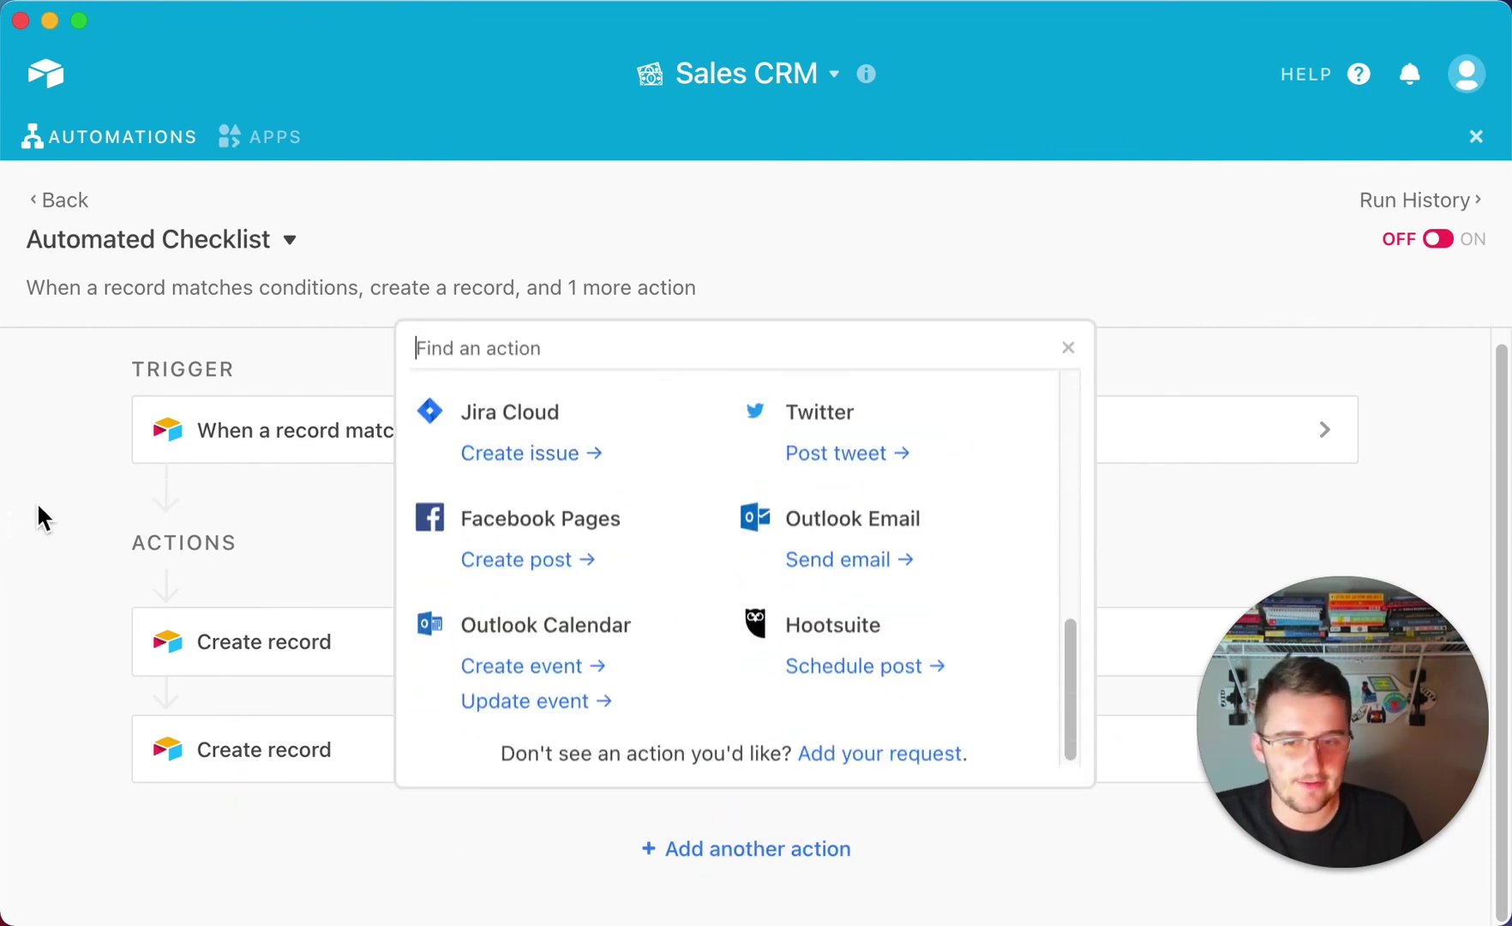
left_click(64, 502)
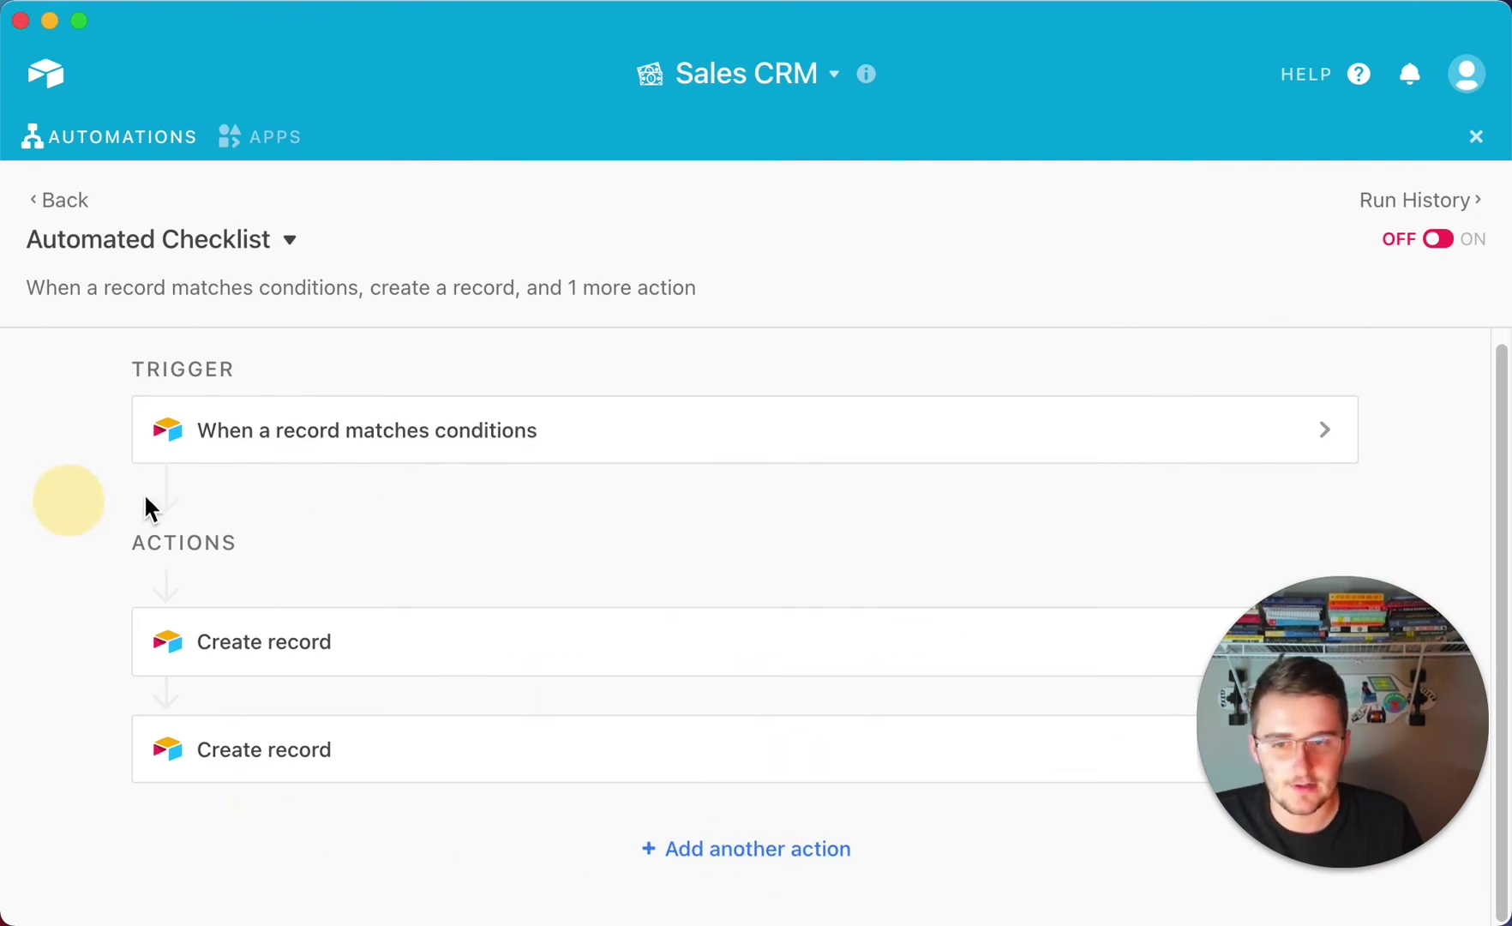
left_click(57, 206)
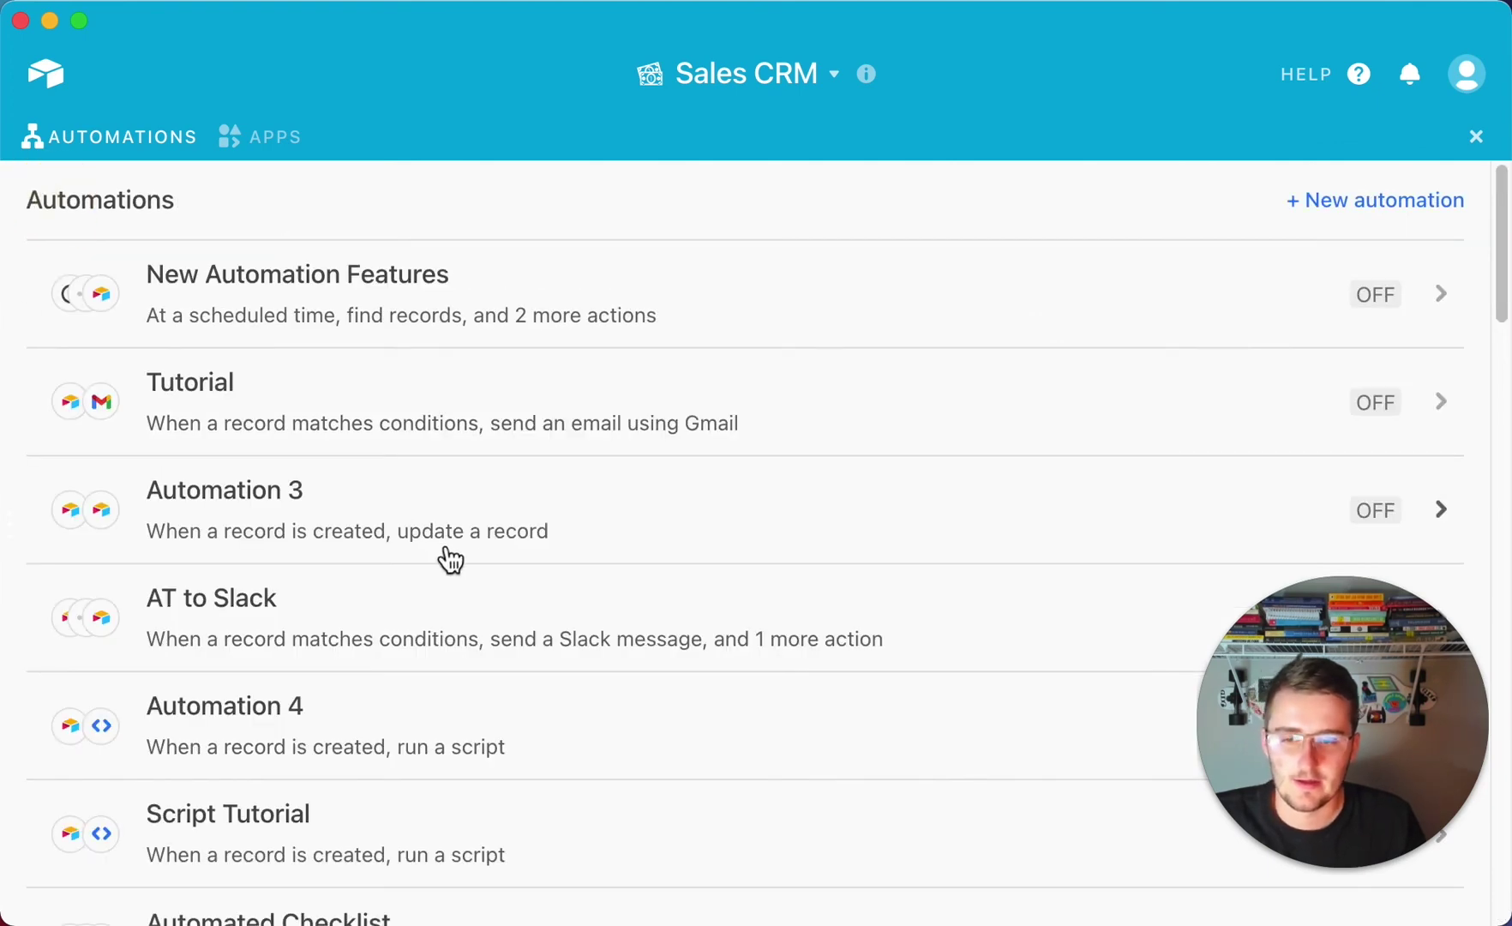
scroll(450, 562, "down", 5)
scroll(456, 566, "up", 3)
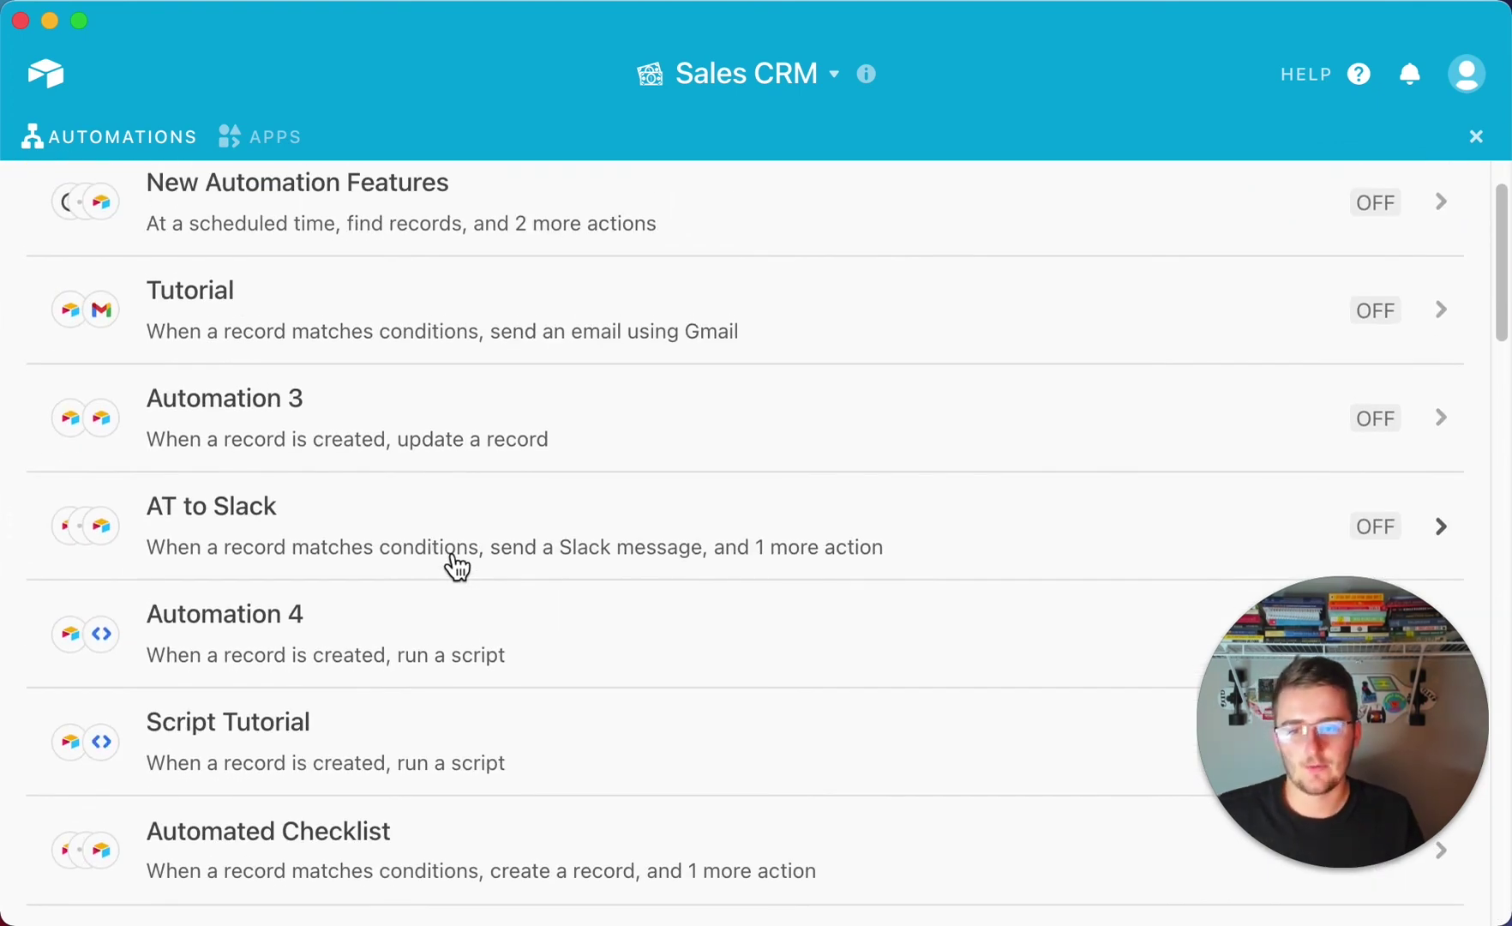